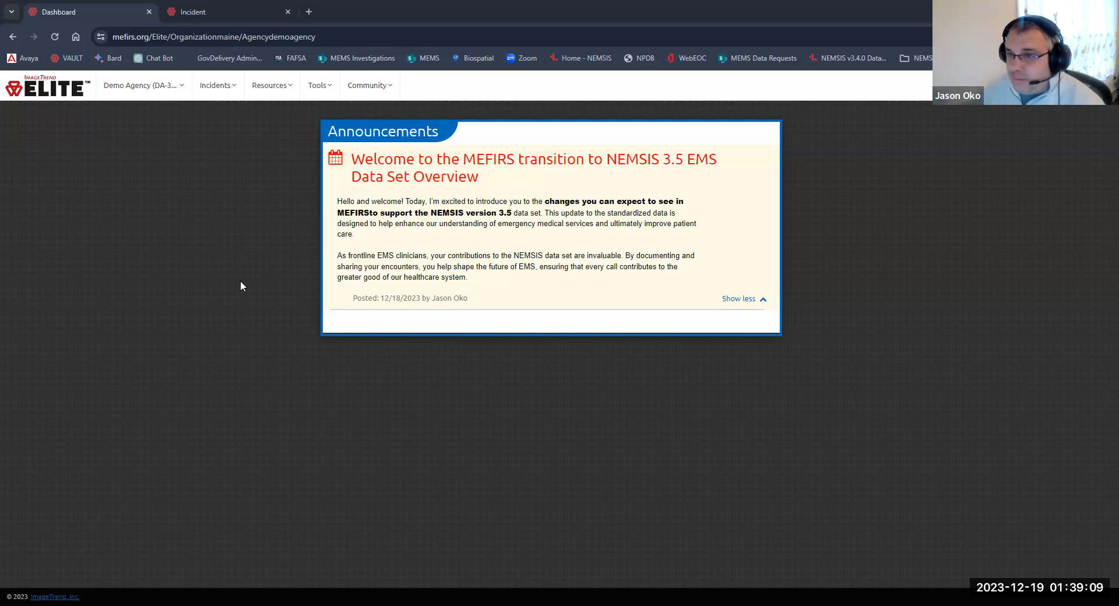
Step: Open the incident run form and add the training provider account as a responding crew member
left_click(225, 9)
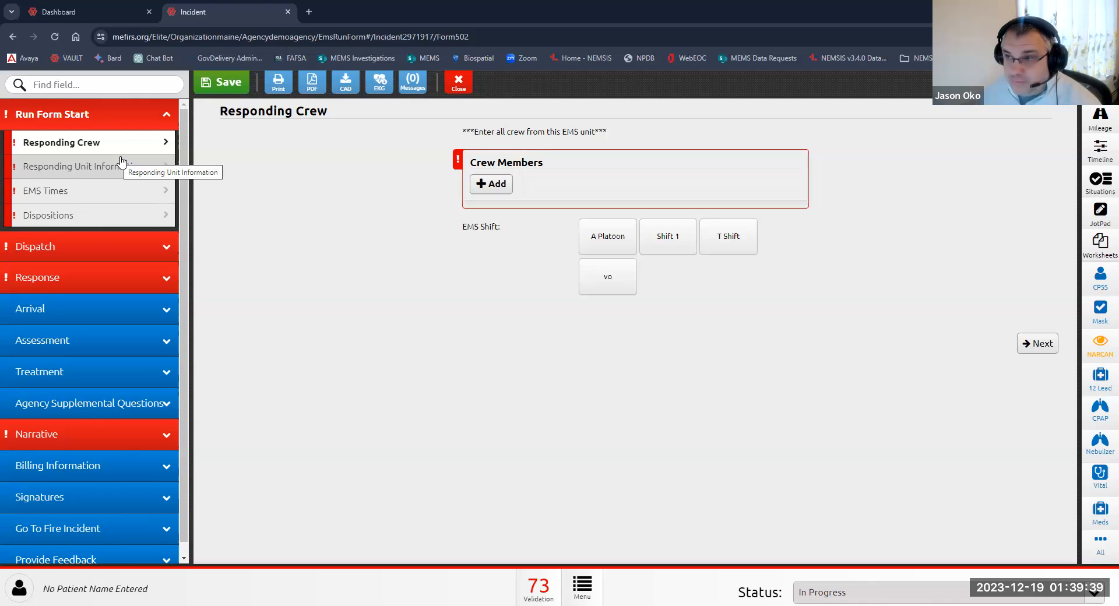
left_click(497, 186)
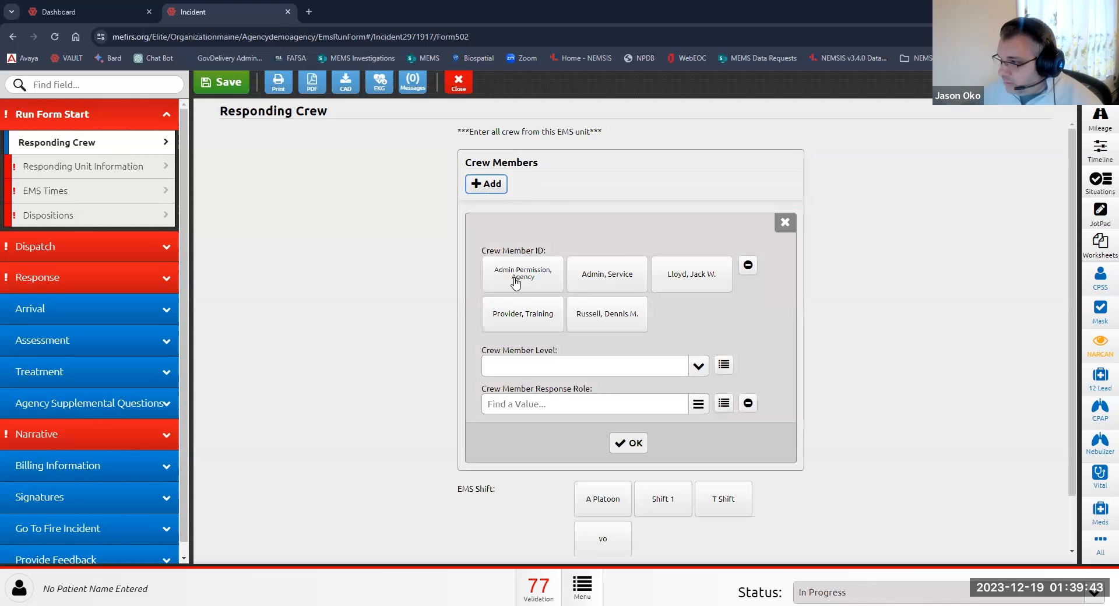
left_click(515, 312)
left_click(634, 544)
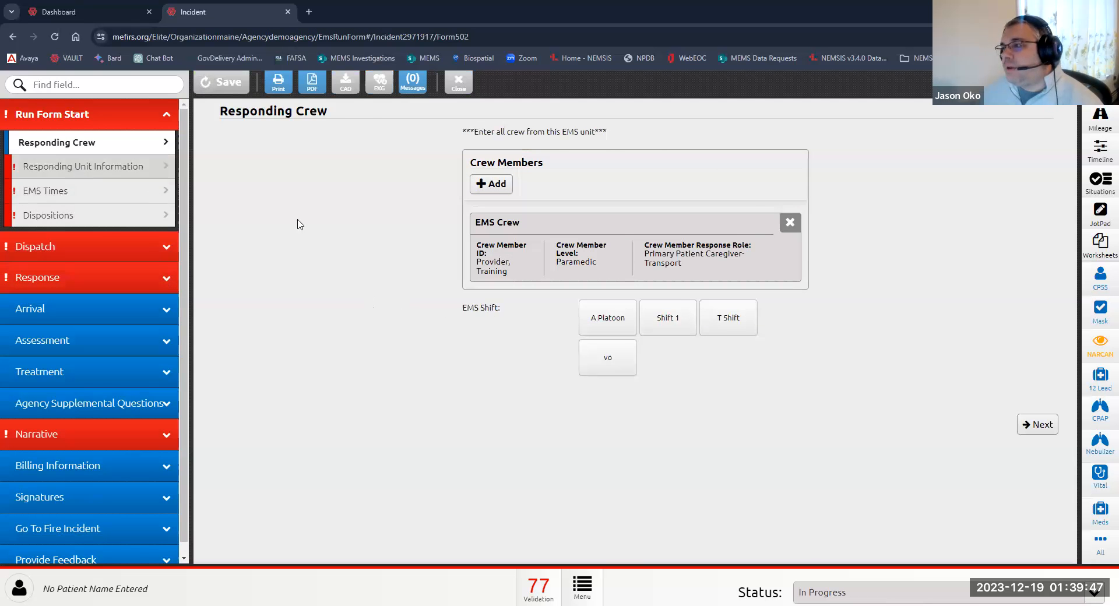
Step: Open Responding Unit Information and set the EMS unit call sign to 200
left_click(117, 167)
left_click(725, 153)
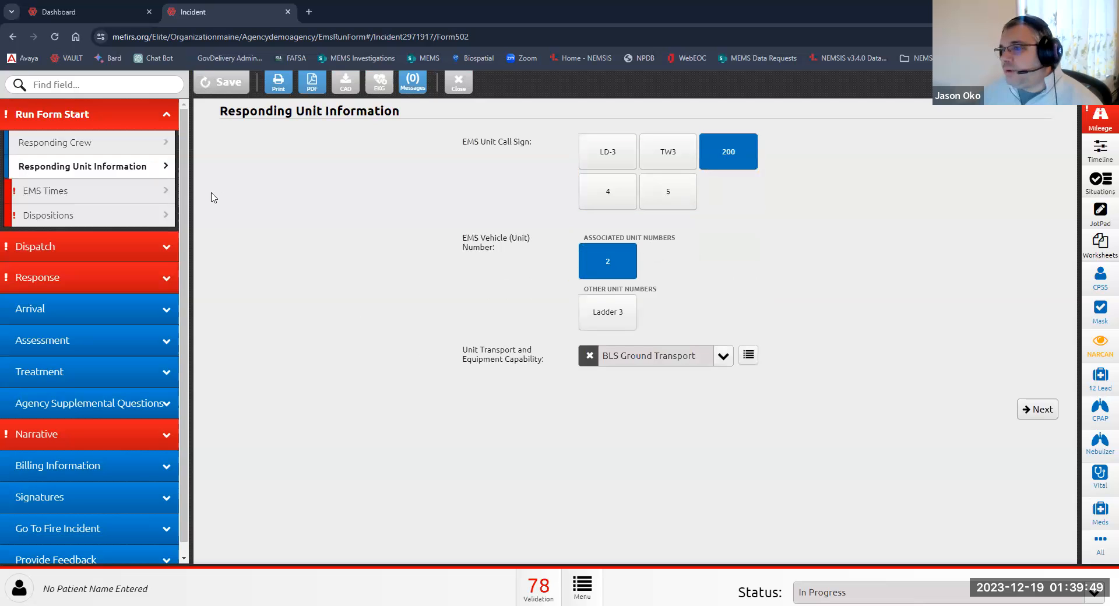
Step: Open EMS Times and stamp the current time for unit notified, unit en route and unit arrived on scene
left_click(115, 197)
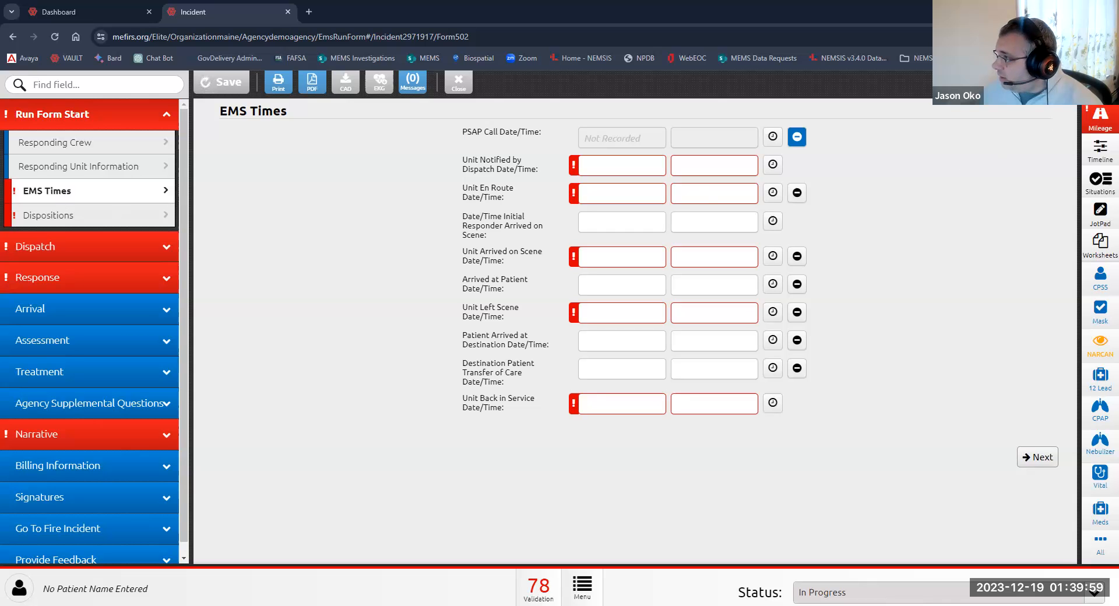
left_click(1099, 88)
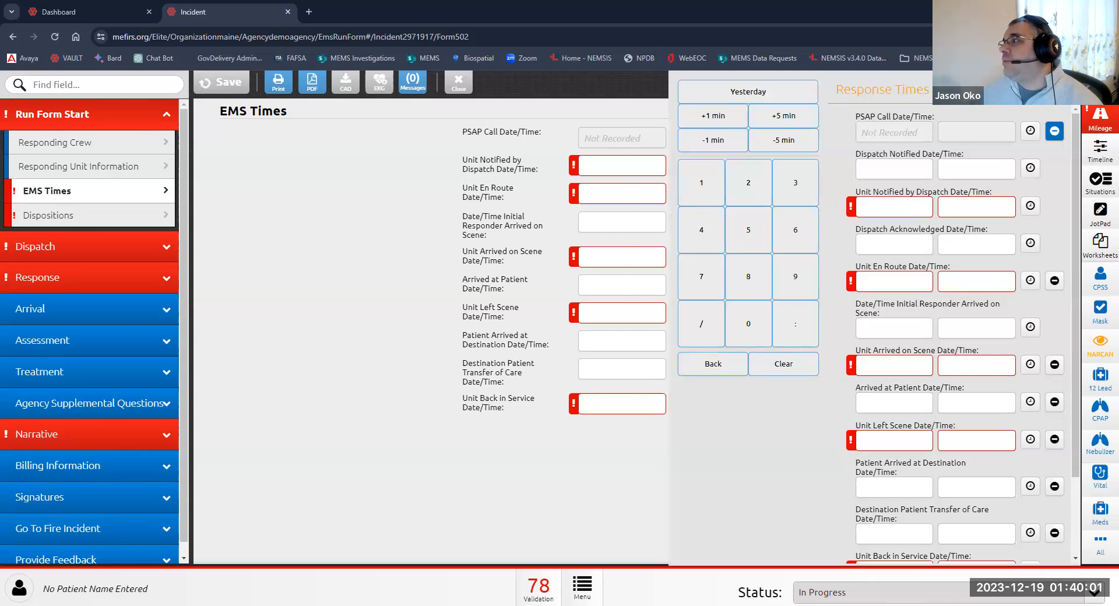
left_click(772, 164)
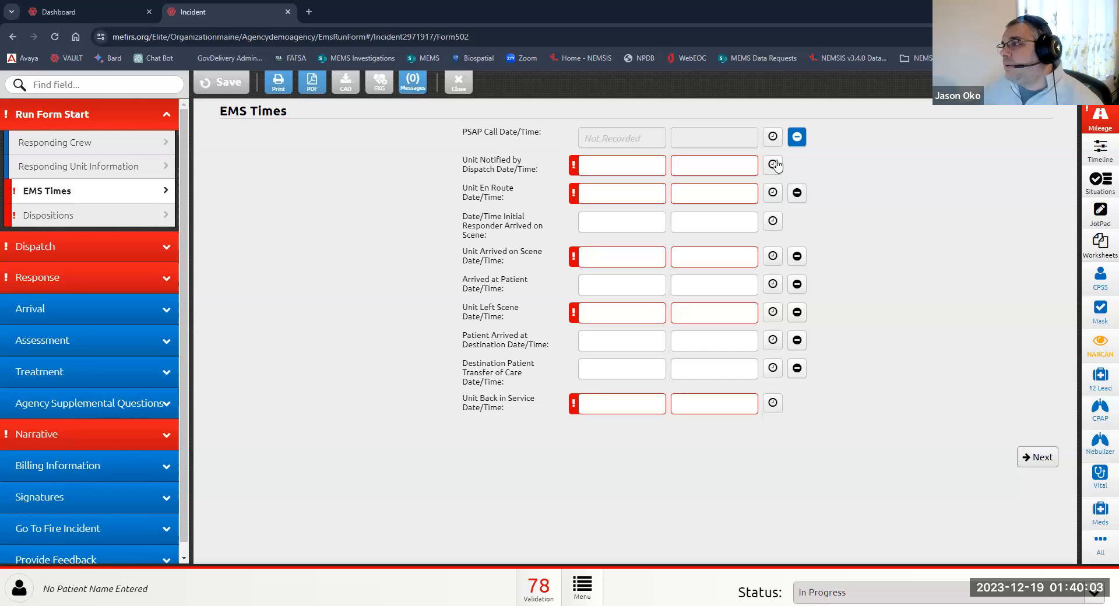
left_click(773, 193)
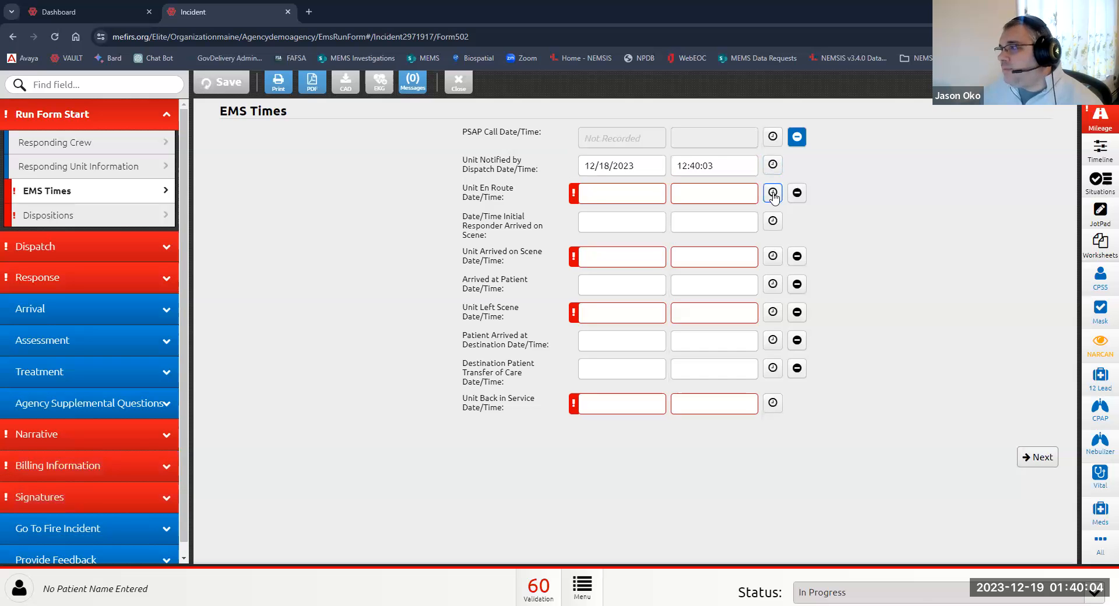
left_click(772, 256)
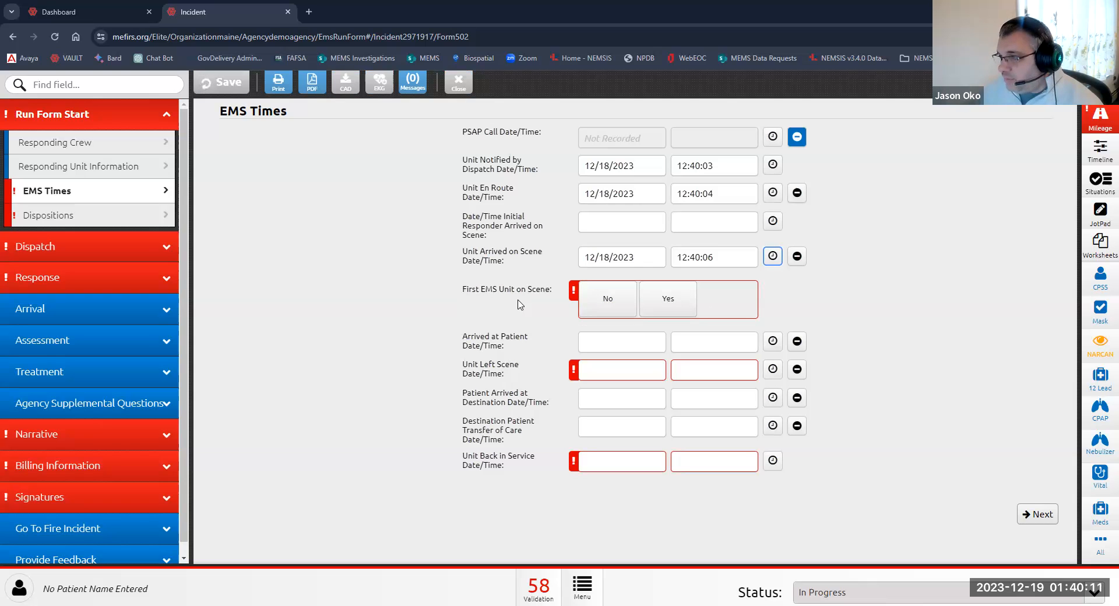
Step: Mark First EMS Unit on Scene as Yes and stamp current times from arrived at patient through unit back in service
left_click(666, 304)
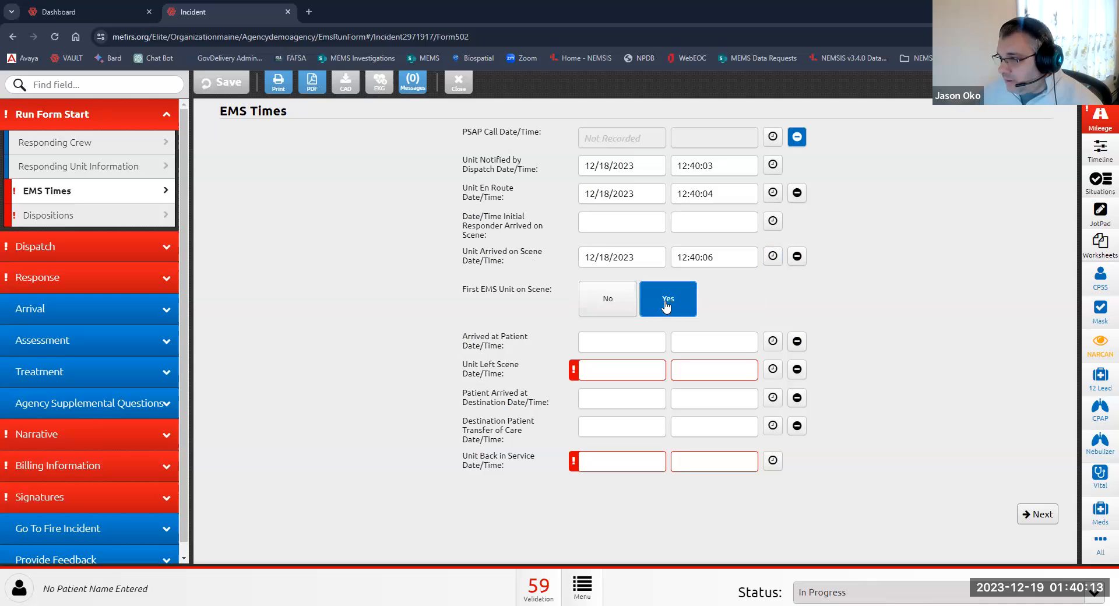
left_click(773, 341)
left_click(772, 369)
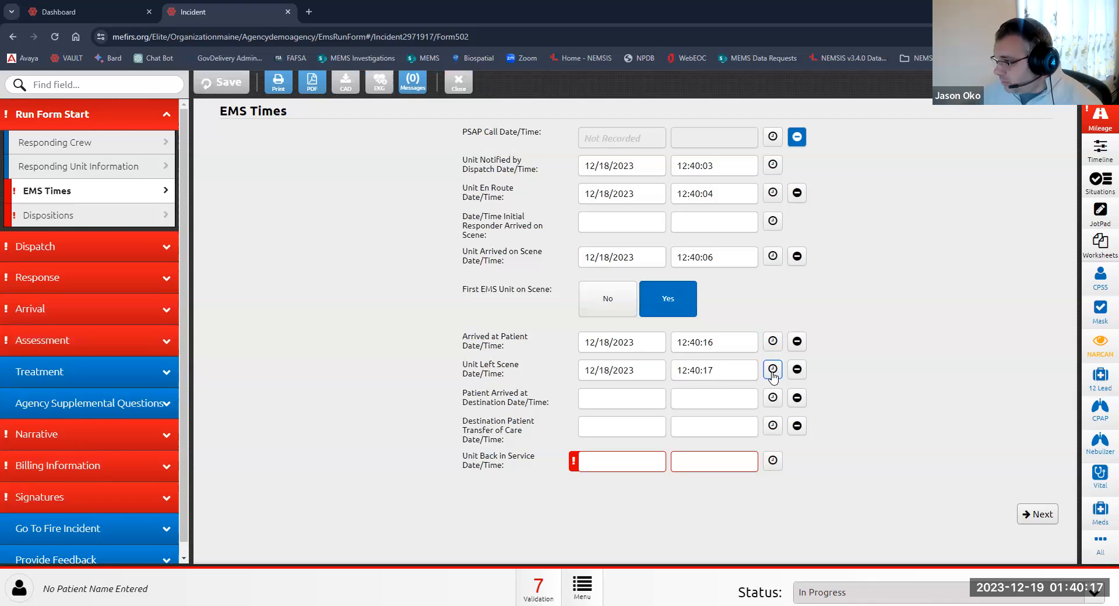
left_click(772, 398)
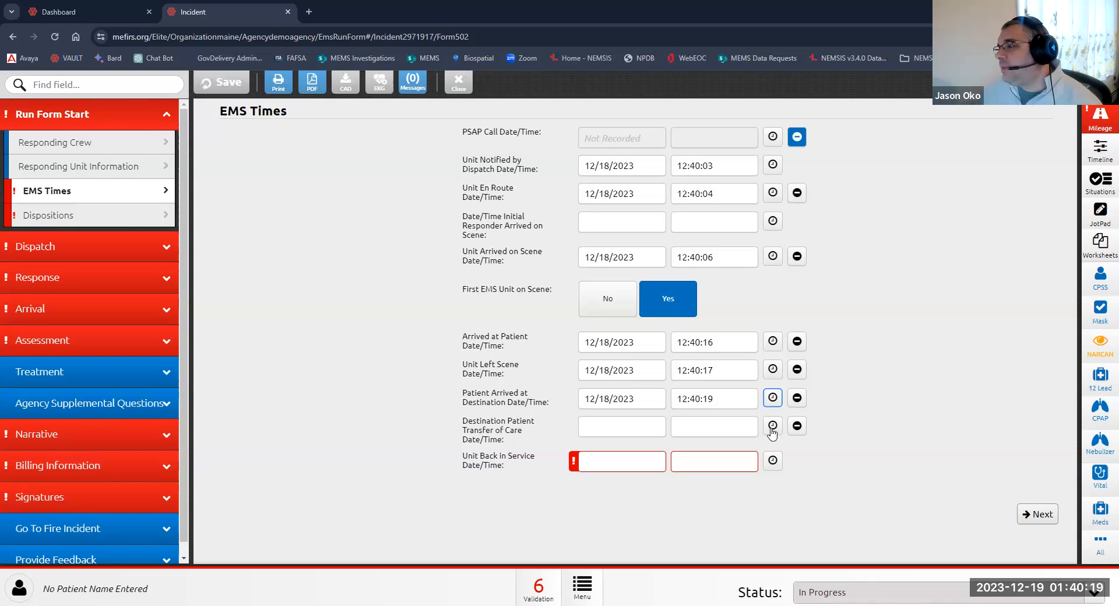
left_click(772, 426)
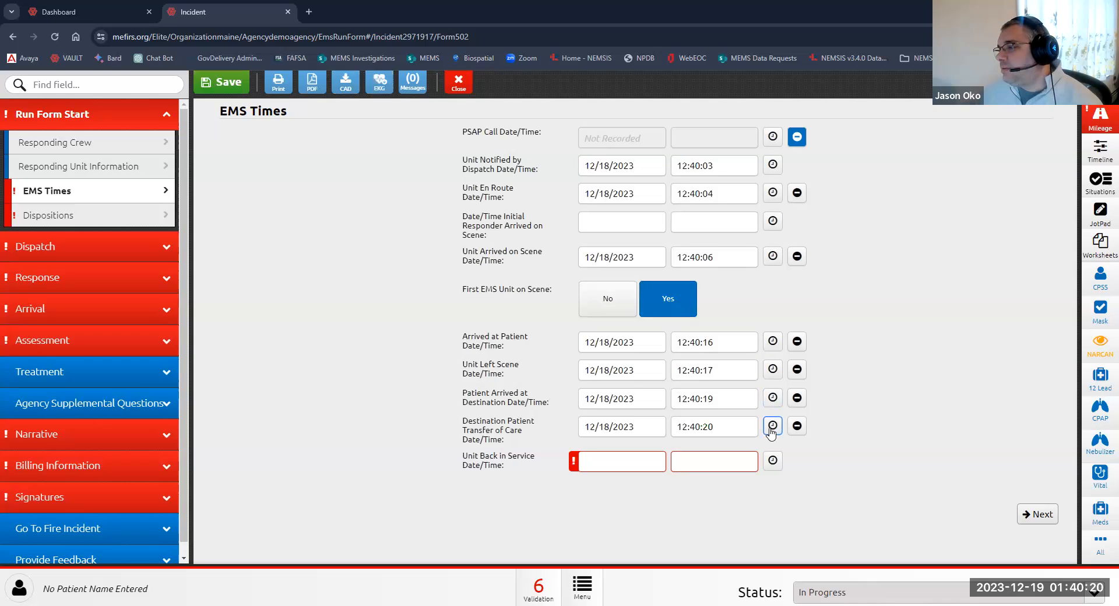
left_click(772, 461)
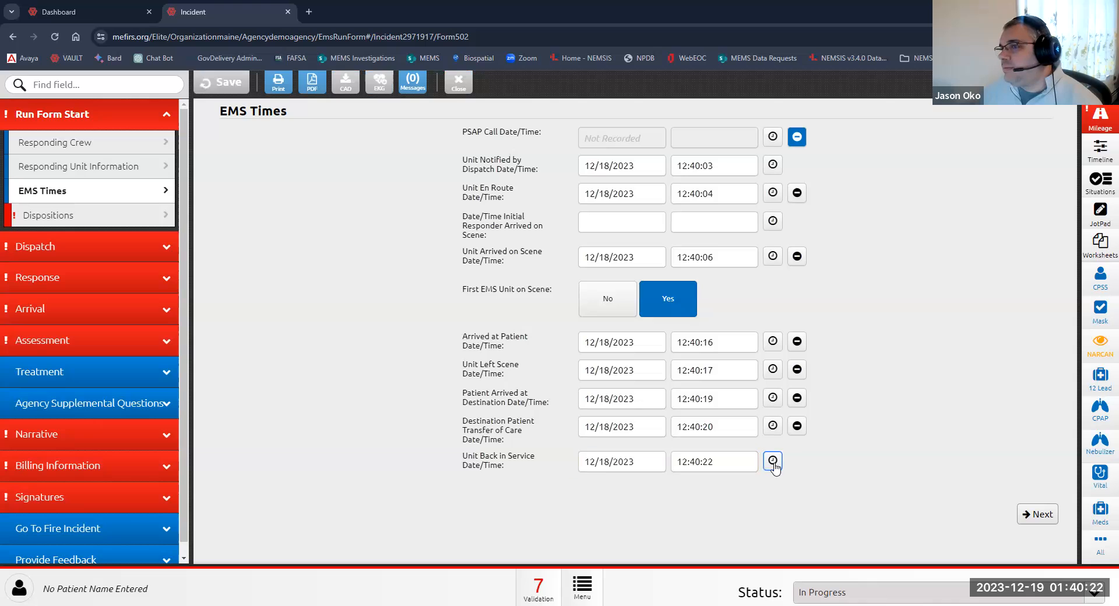
Step: Open Dispositions and reselect Emergency Response (Primary Response Area) as the type of service requested from the value list
left_click(105, 220)
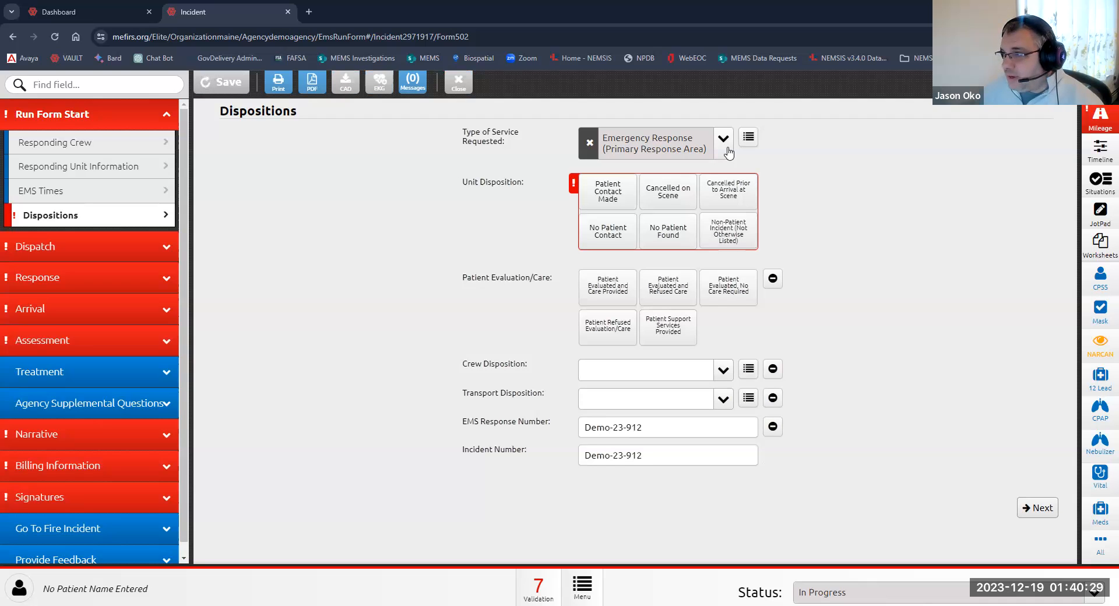
left_click(588, 145)
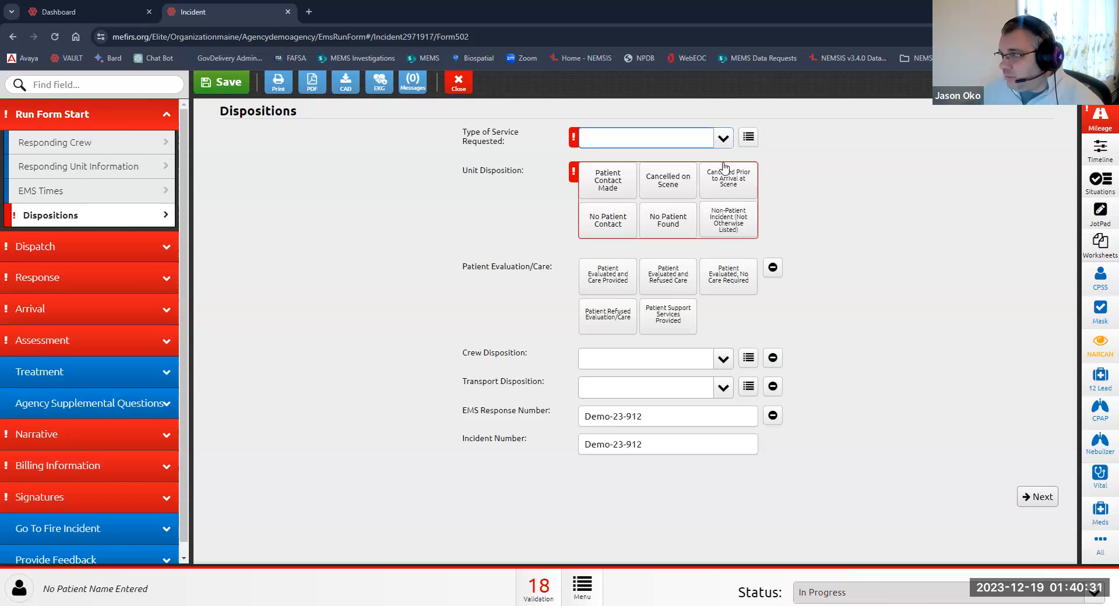
left_click(722, 140)
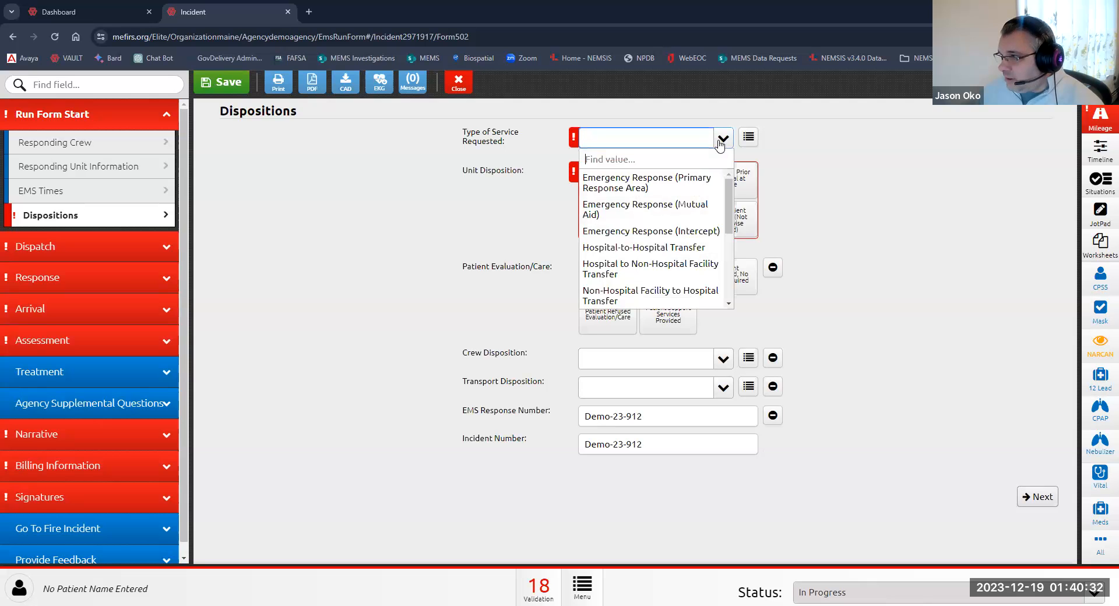
left_click(749, 138)
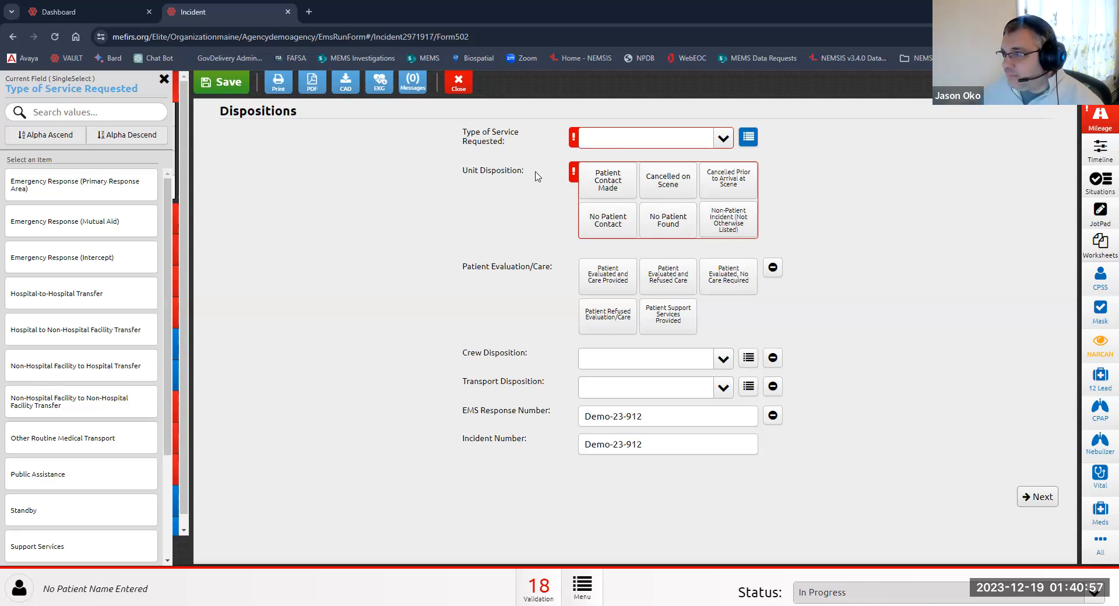
left_click(612, 141)
left_click(600, 183)
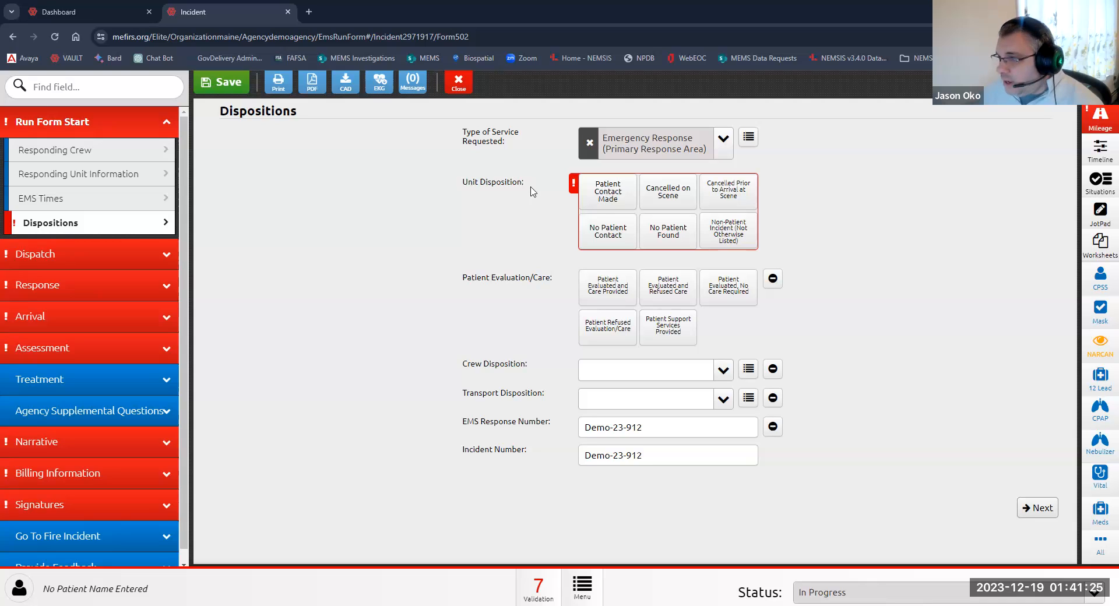
Step: Set unit disposition to Patient Contact Made and patient evaluation to Patient Evaluated and Care Provided
left_click(602, 197)
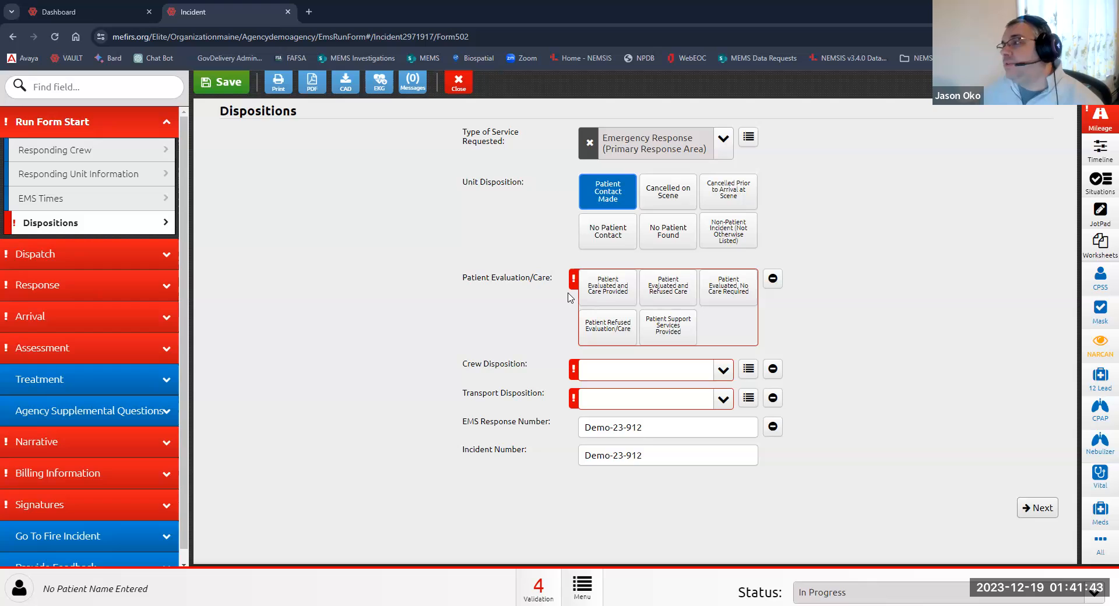
left_click(604, 296)
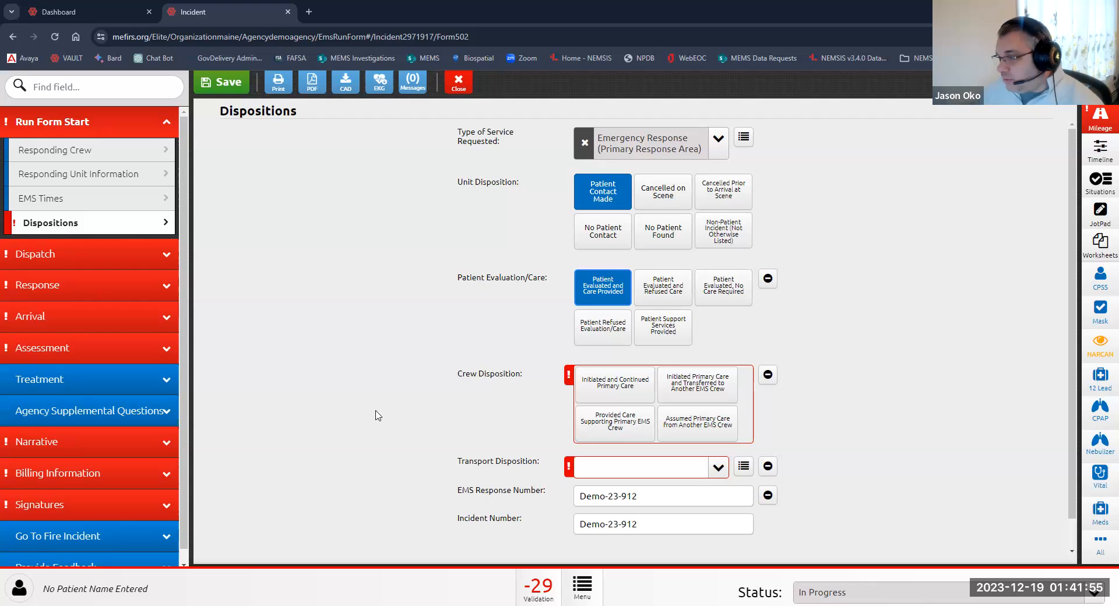
Step: Set crew disposition to Initiated and Continued Primary Care and transport disposition to Transport by This EMS Unit (This Crew Only)
left_click(616, 396)
scroll(500, 417, "down", 2)
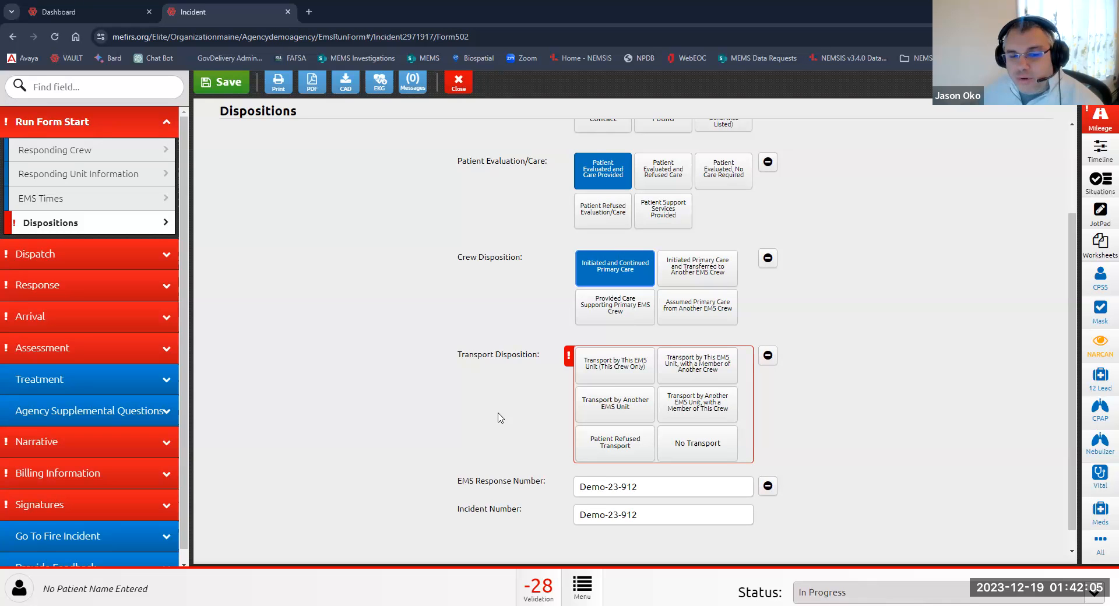
left_click(610, 372)
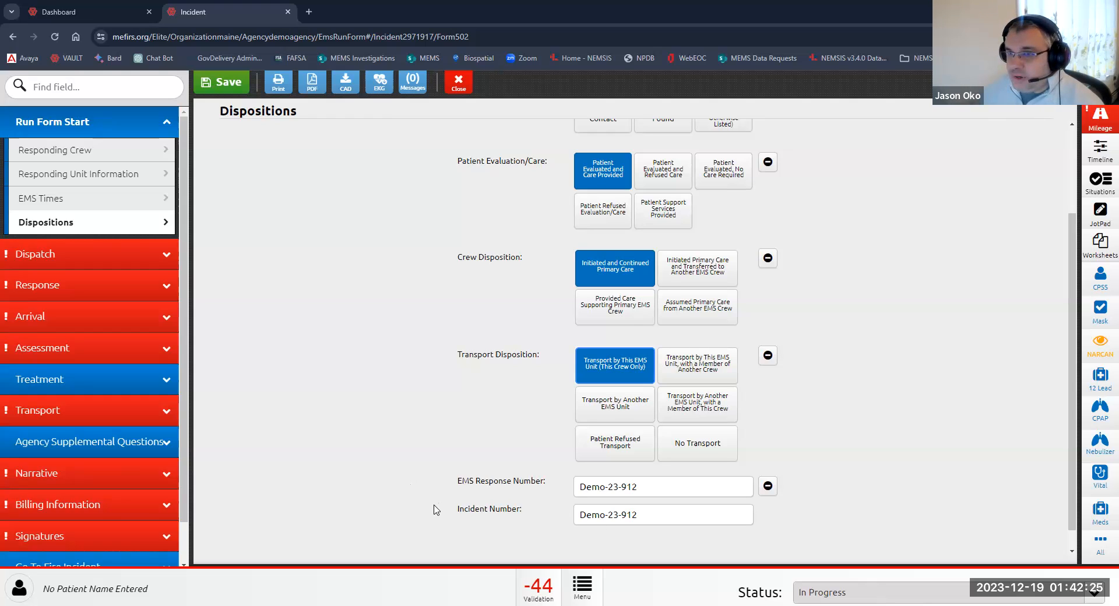
Step: Open Dispatch Information and set the dispatch reason to 1. Abdominal Pain/Problems
left_click(48, 257)
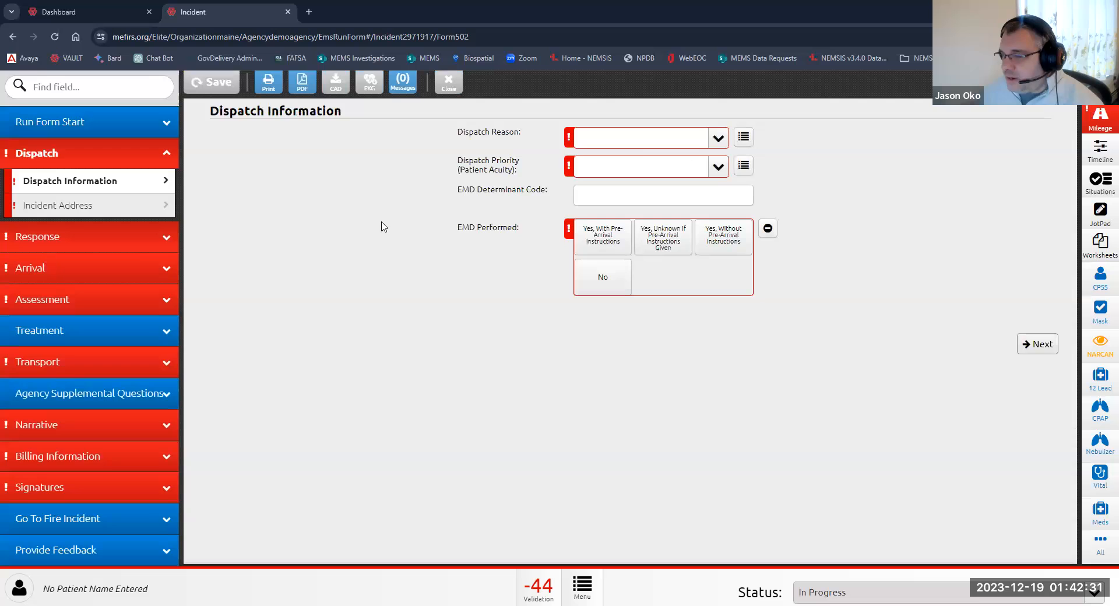
left_click(719, 142)
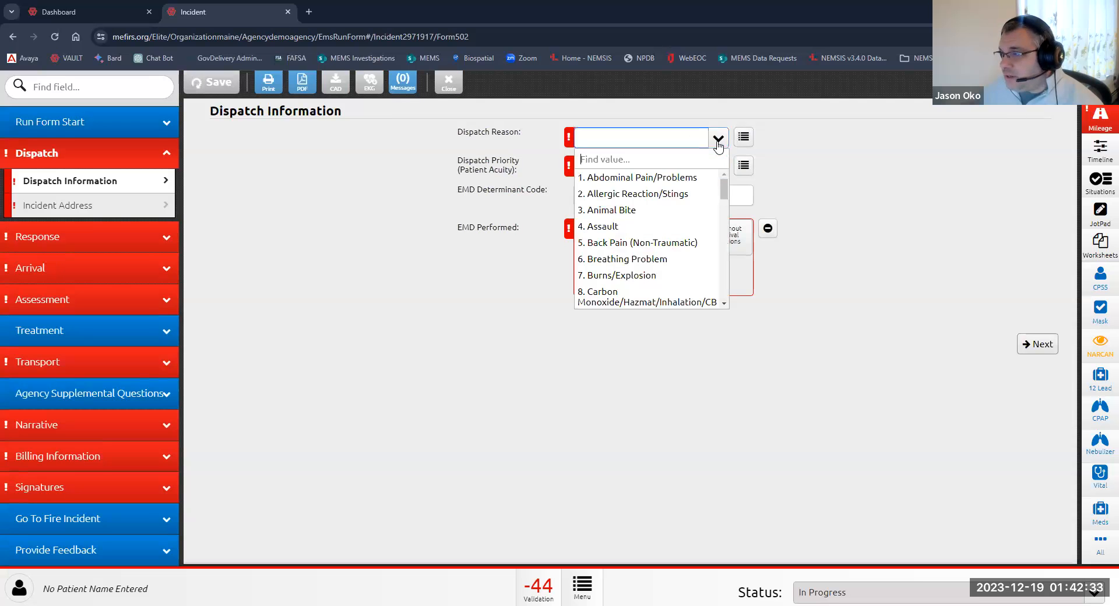
left_click(661, 177)
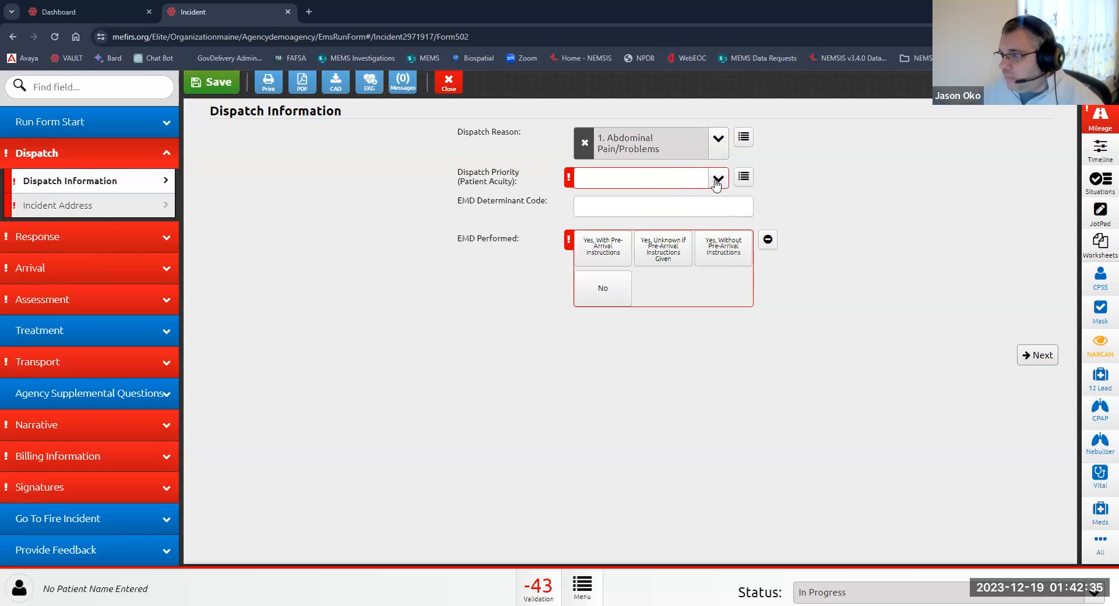
Step: Set dispatch priority to Alpha and EMD Performed to Yes, With Pre-Arrival Instructions
left_click(718, 177)
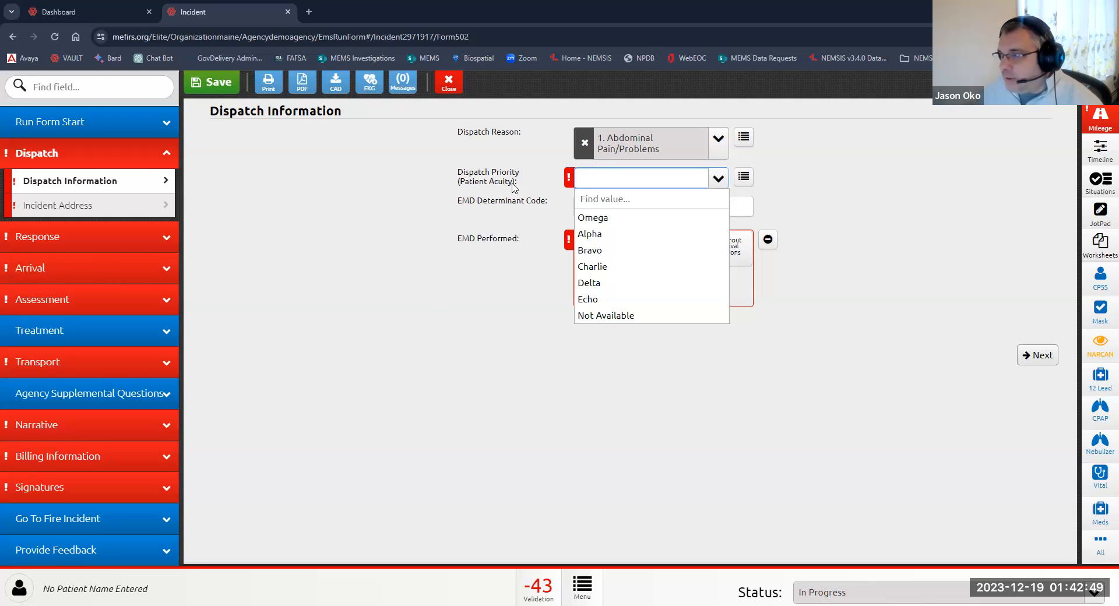
left_click(604, 234)
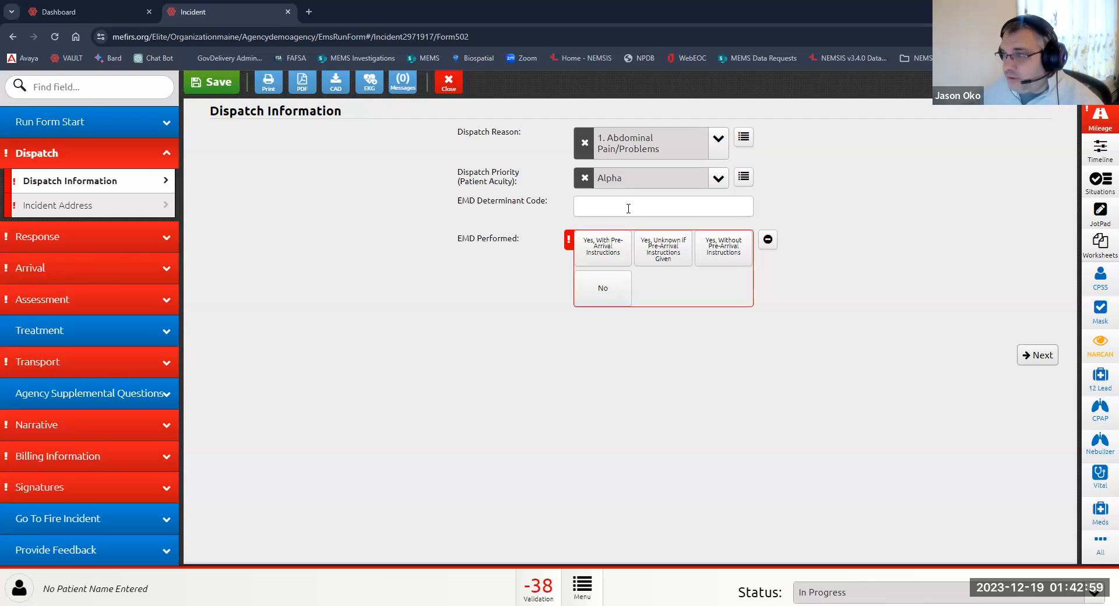
left_click(604, 254)
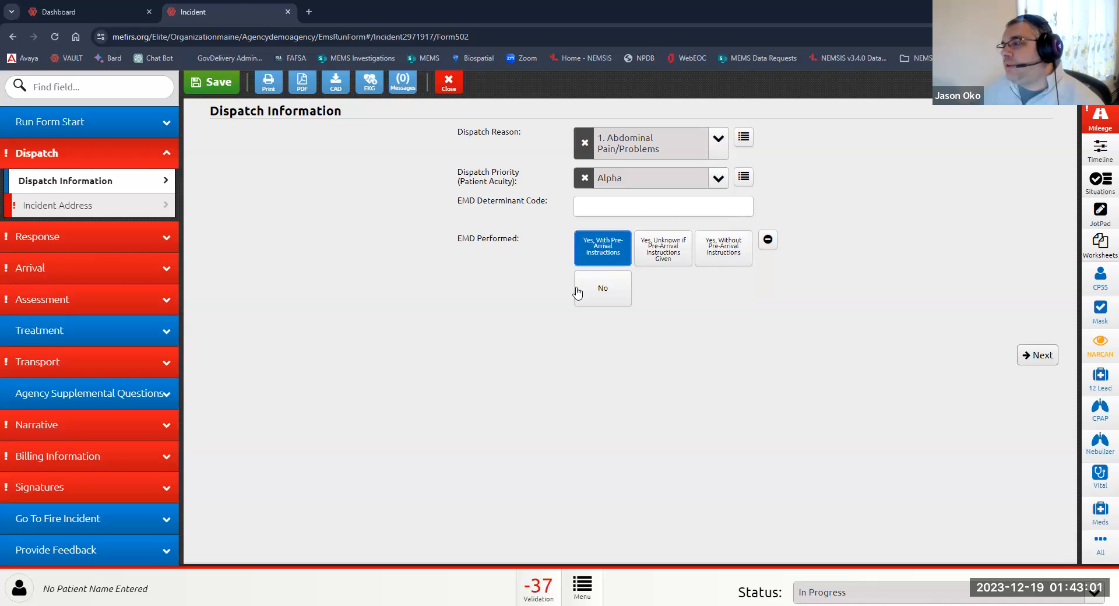
Step: Open Incident Address and set the incident location type to Private Residence
left_click(80, 209)
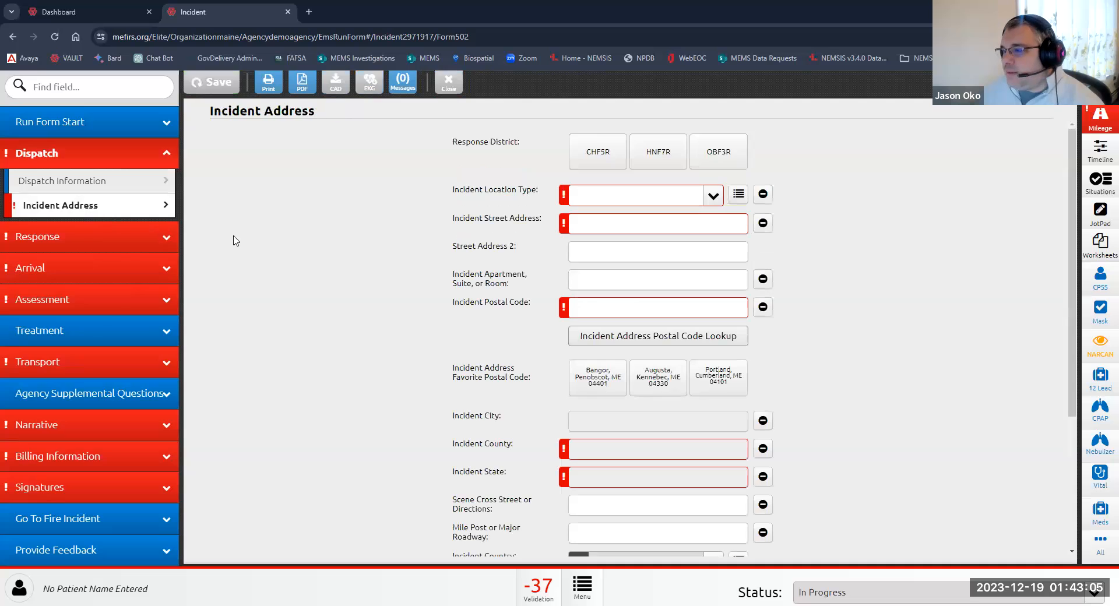
left_click(622, 195)
left_click(618, 243)
Step: Enter the incident street address and pick the Bangor, Penobscot, ME 04401 favourite postal code
left_click(602, 227)
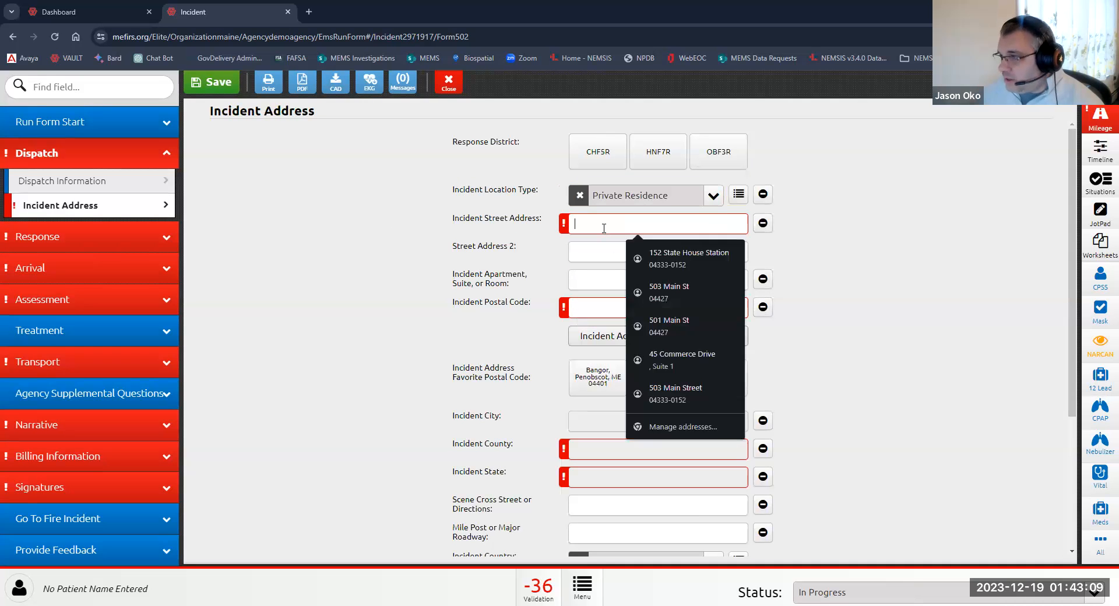
type("123 ")
type("AM")
type("y Street")
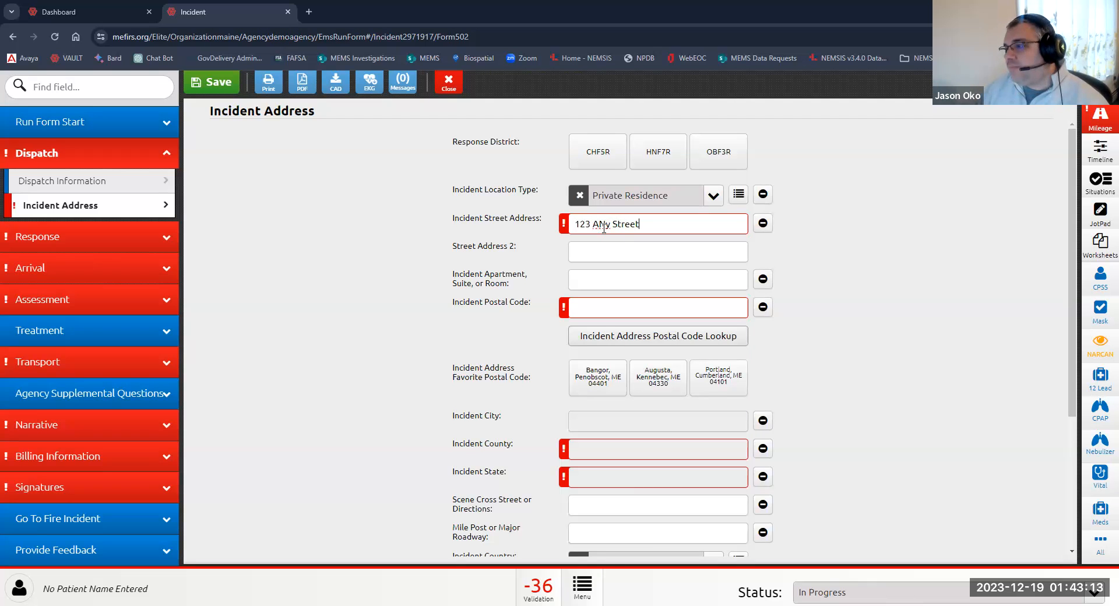
left_click(594, 389)
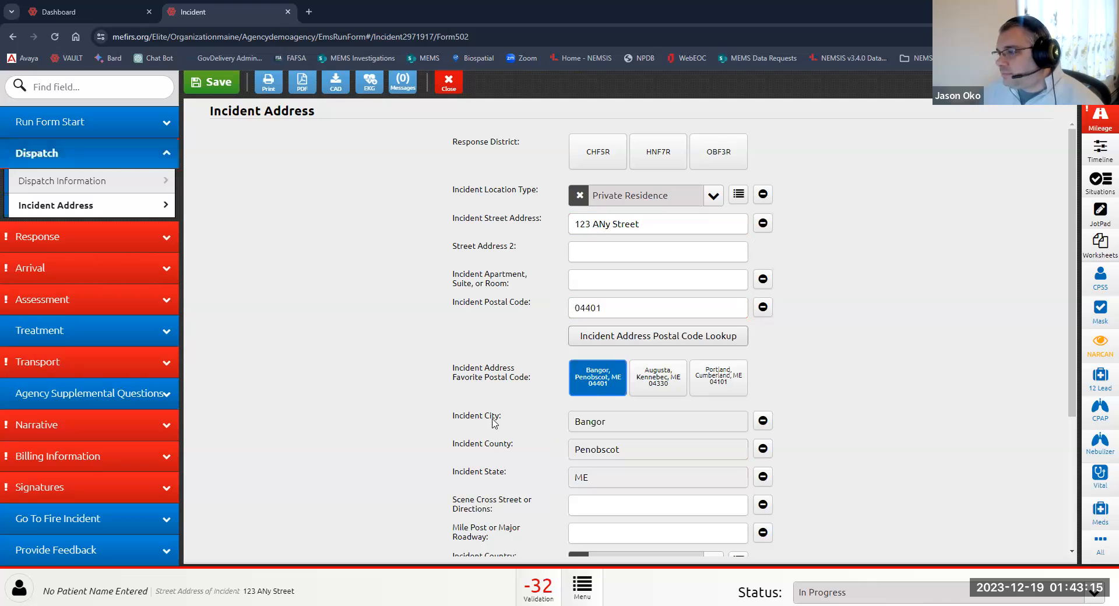
Step: Open the Response section's Response To Scene form
scroll(494, 422, "down", 4)
scroll(495, 422, "up", 3)
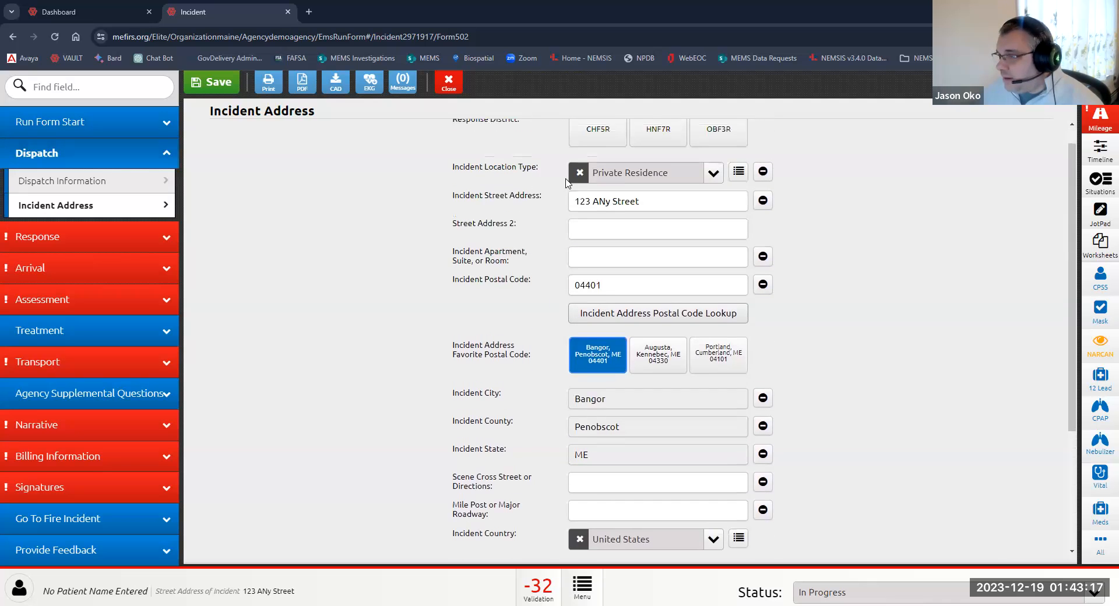
left_click(113, 239)
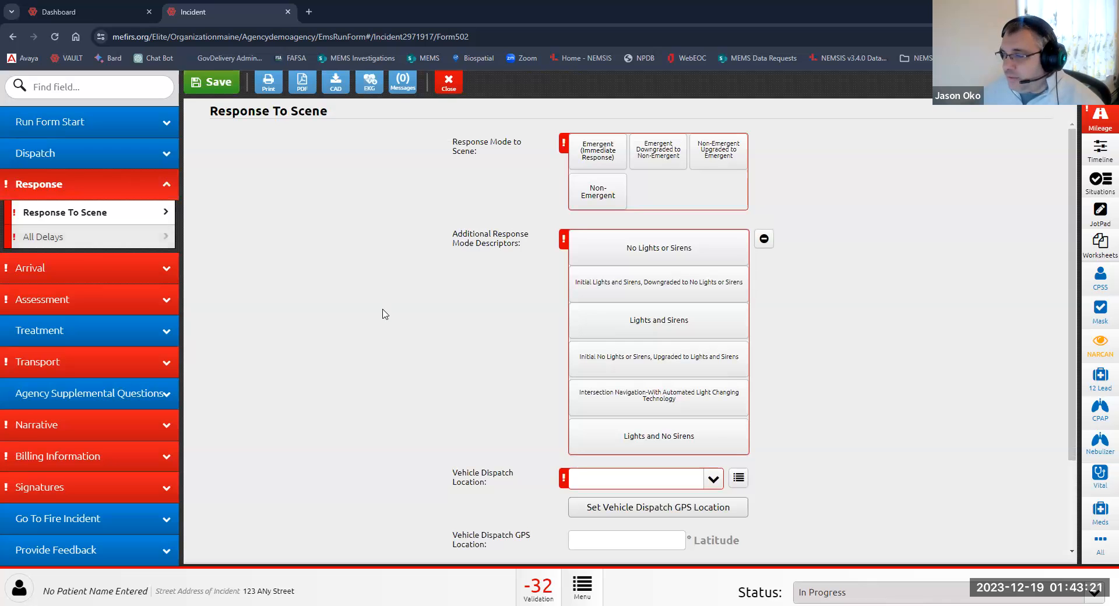
Step: Set the response mode to scene to Emergent (Immediate Response) with the No Lights or Sirens descriptor
scroll(382, 314, "down", 3)
scroll(382, 314, "up", 3)
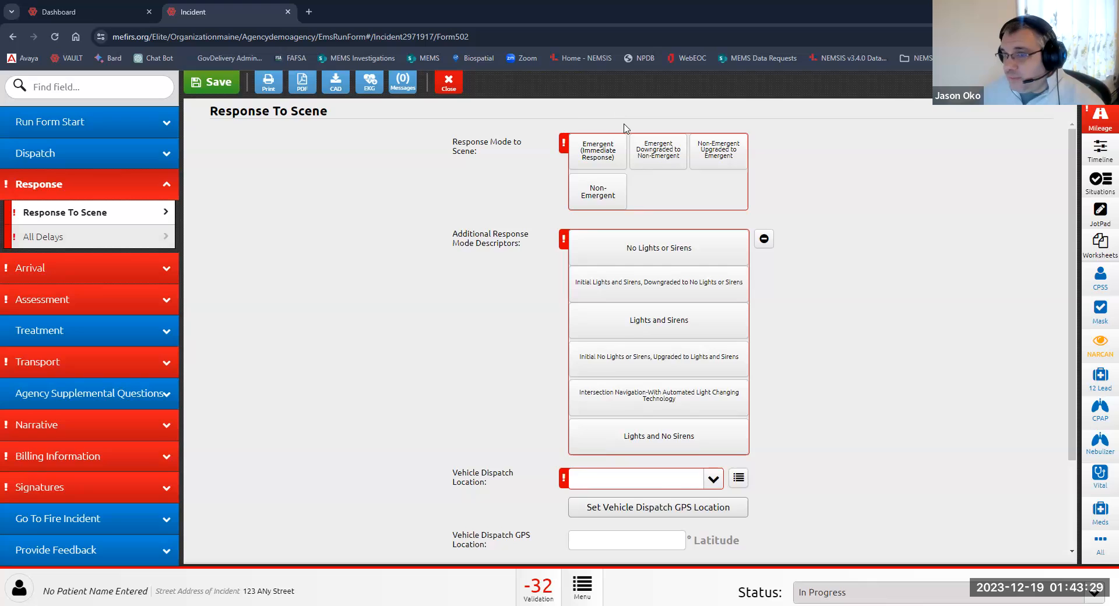
left_click(597, 162)
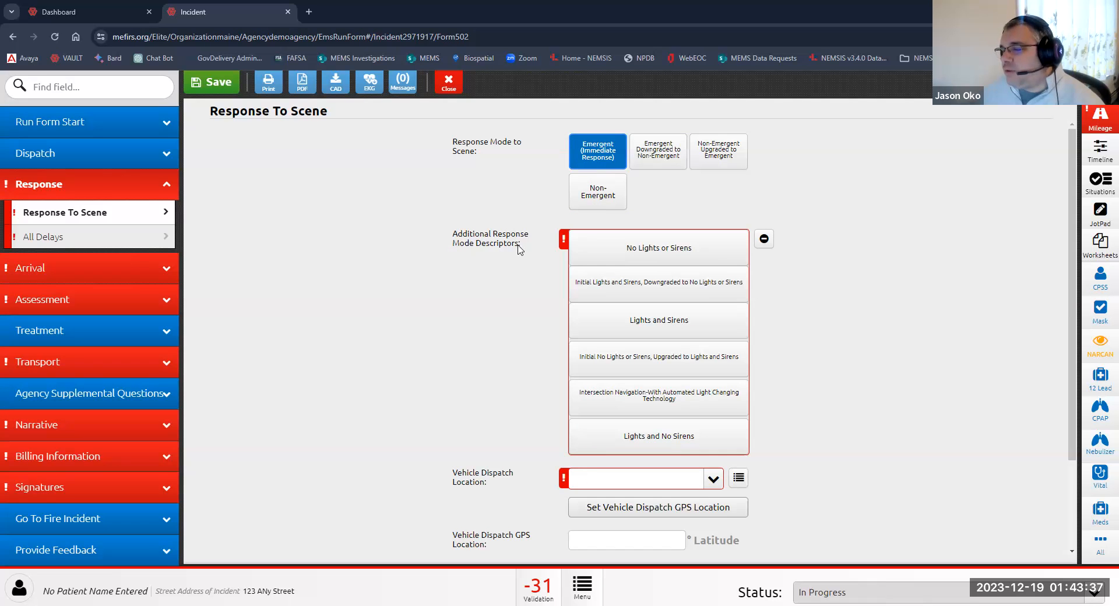
left_click(639, 252)
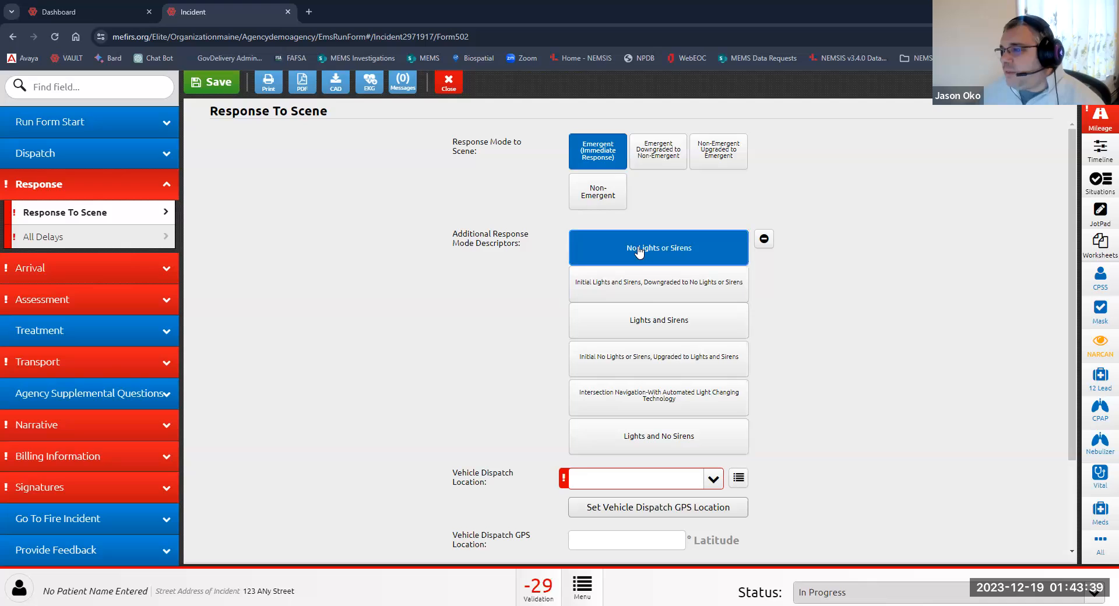
left_click(635, 324)
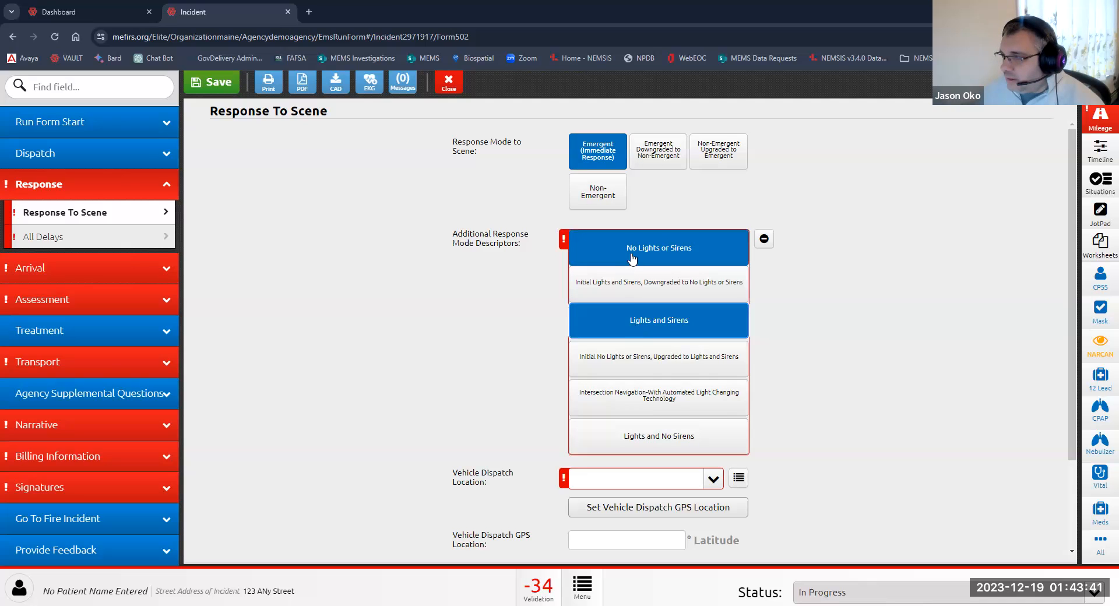
left_click(639, 324)
Step: Set the vehicle dispatch location to Station 1
scroll(420, 385, "down", 2)
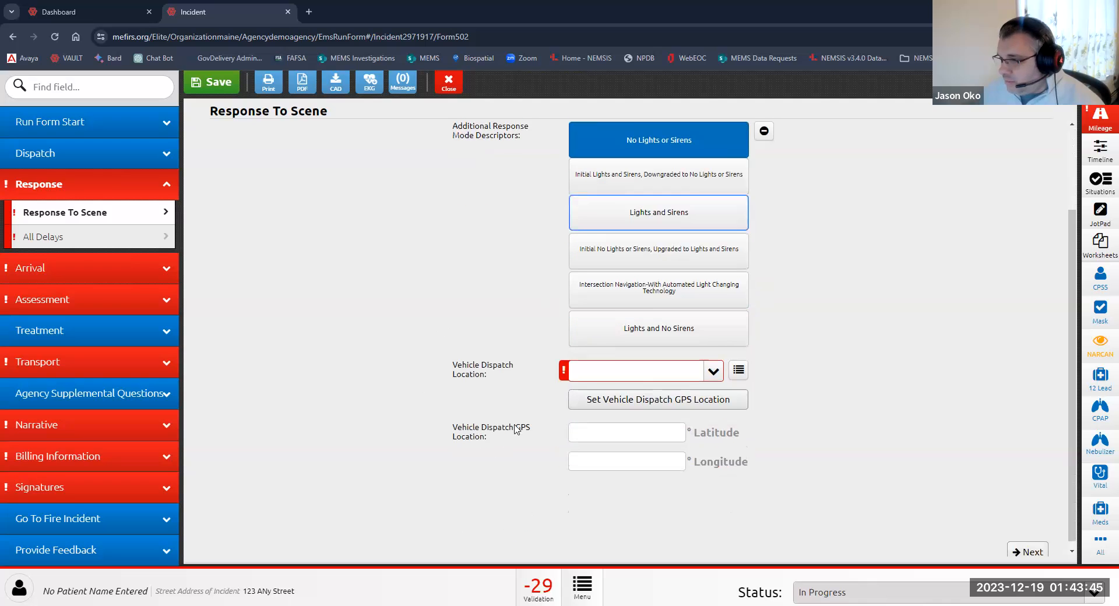
left_click(689, 364)
left_click(609, 218)
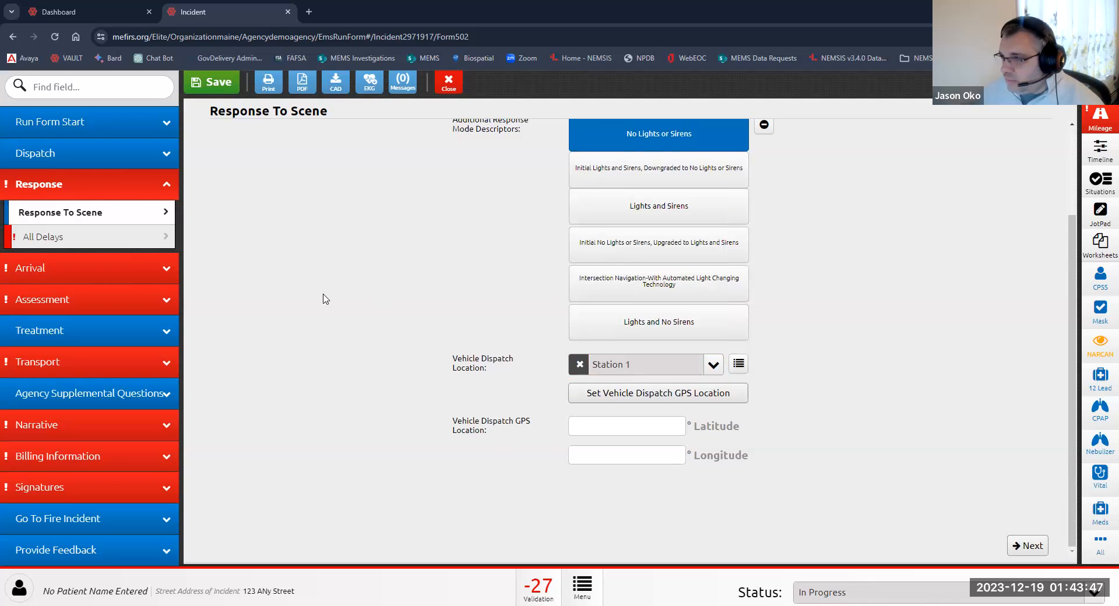
Step: Open All Delays and apply the No Delays preset to every delay type
left_click(128, 241)
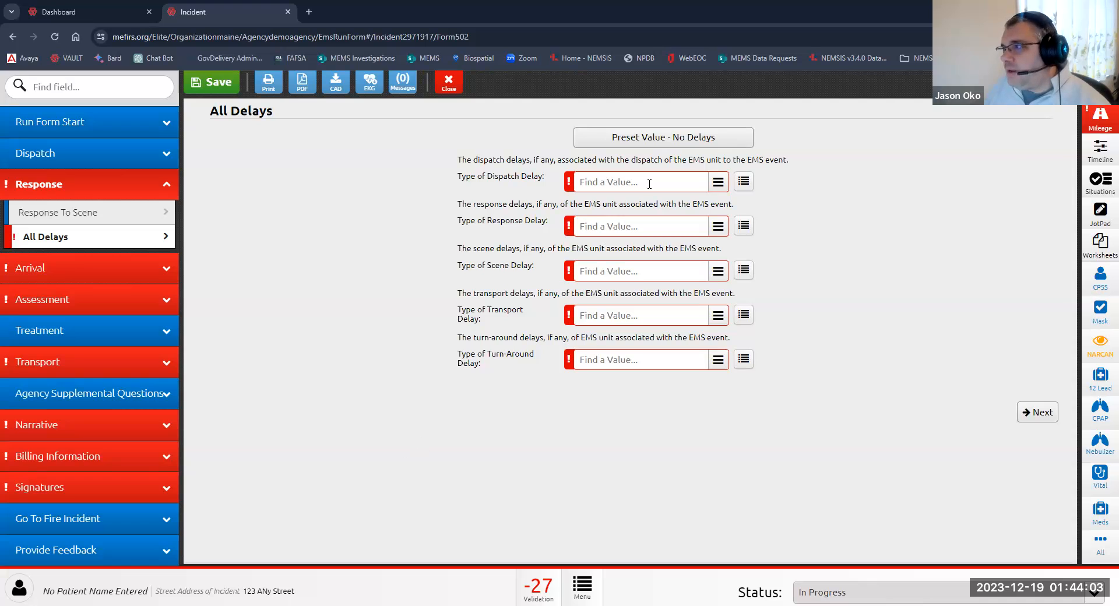
left_click(663, 140)
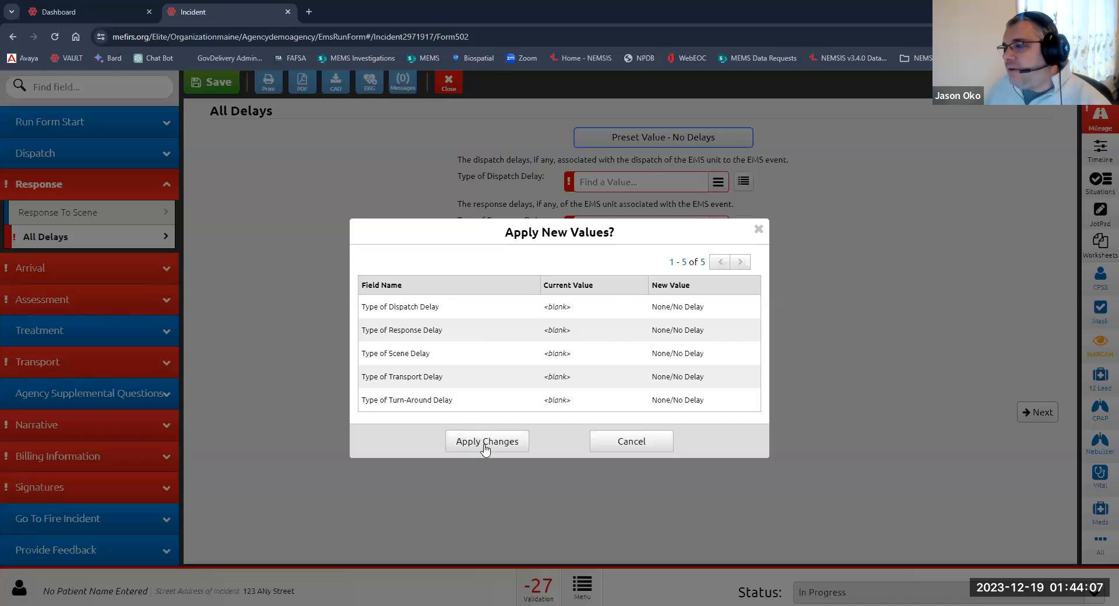
left_click(484, 446)
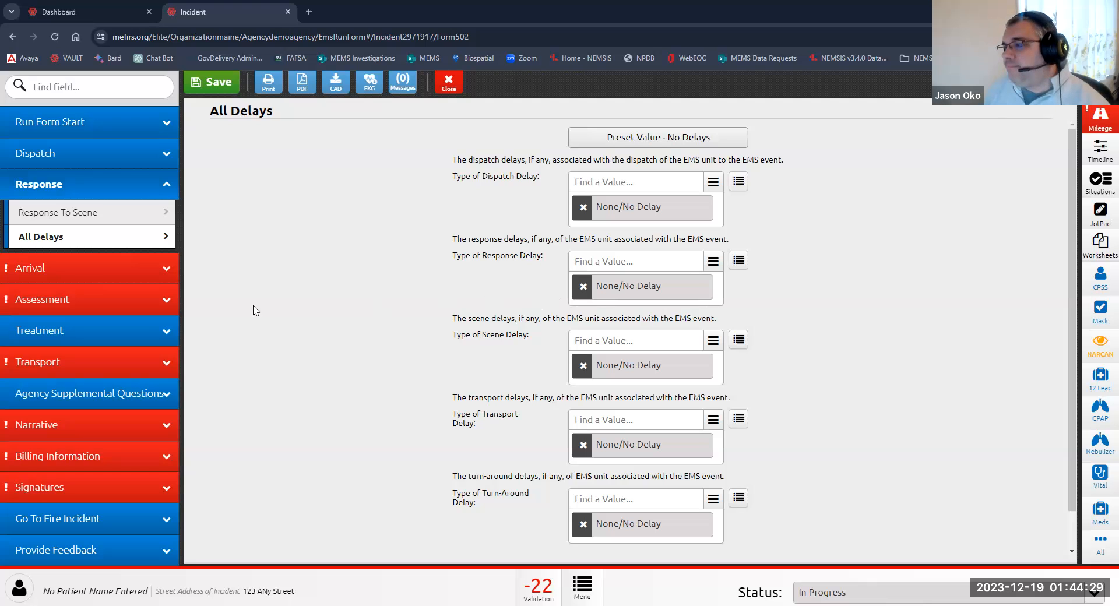
Step: Open Arrival Scene Details and set the number of patients at scene to Single
left_click(64, 274)
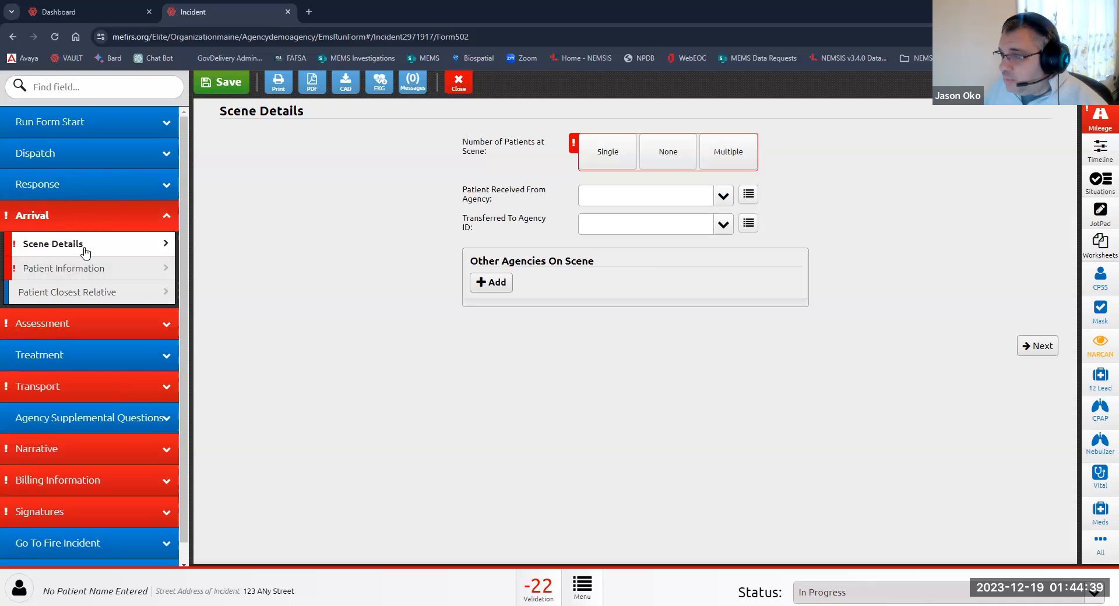
left_click(611, 166)
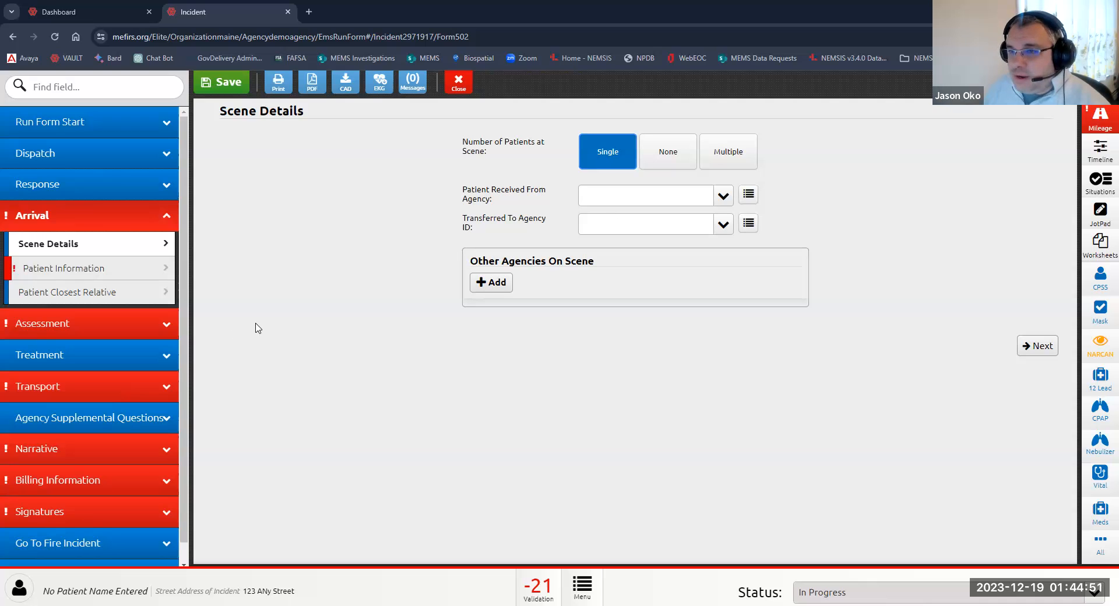
Step: Open Patient Information and set both homelessness and veteran status to No
left_click(66, 271)
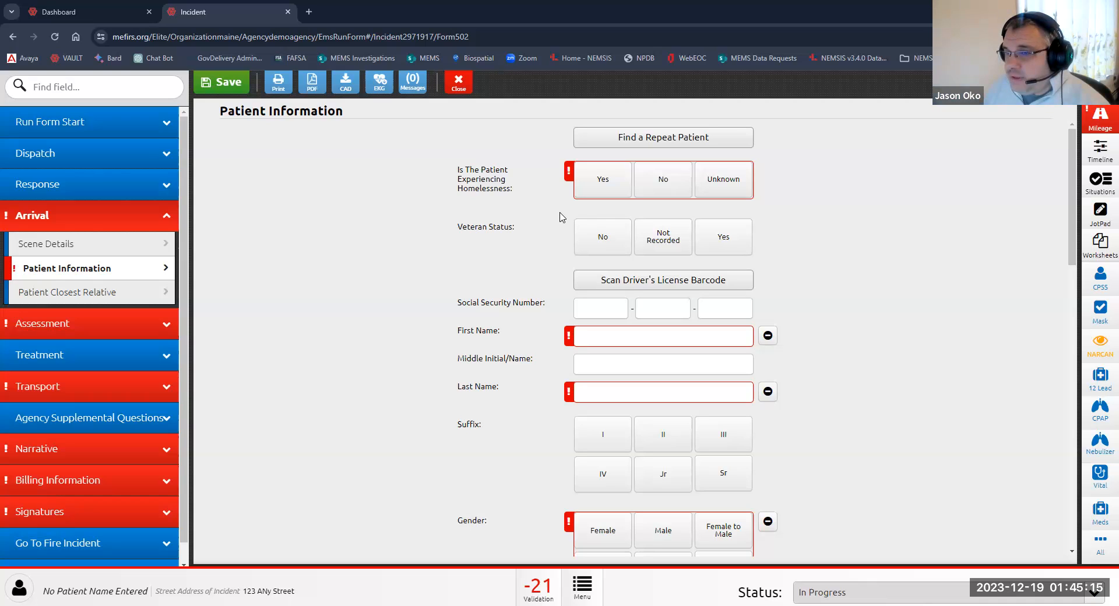
scroll(568, 379, "down", 2)
scroll(568, 401, "down", 2)
scroll(566, 367, "up", 4)
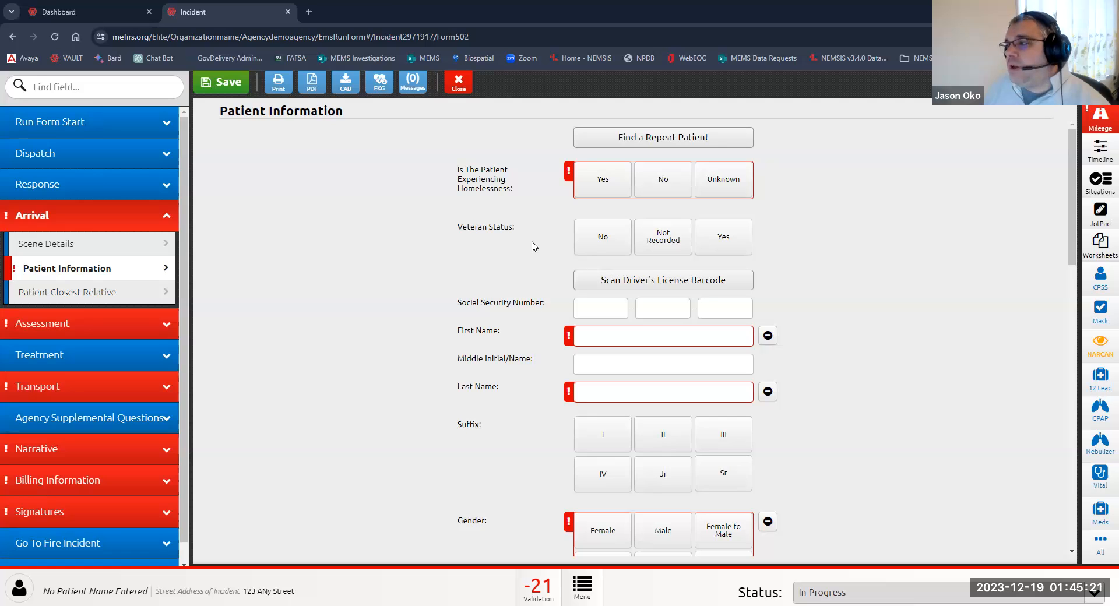
left_click(665, 189)
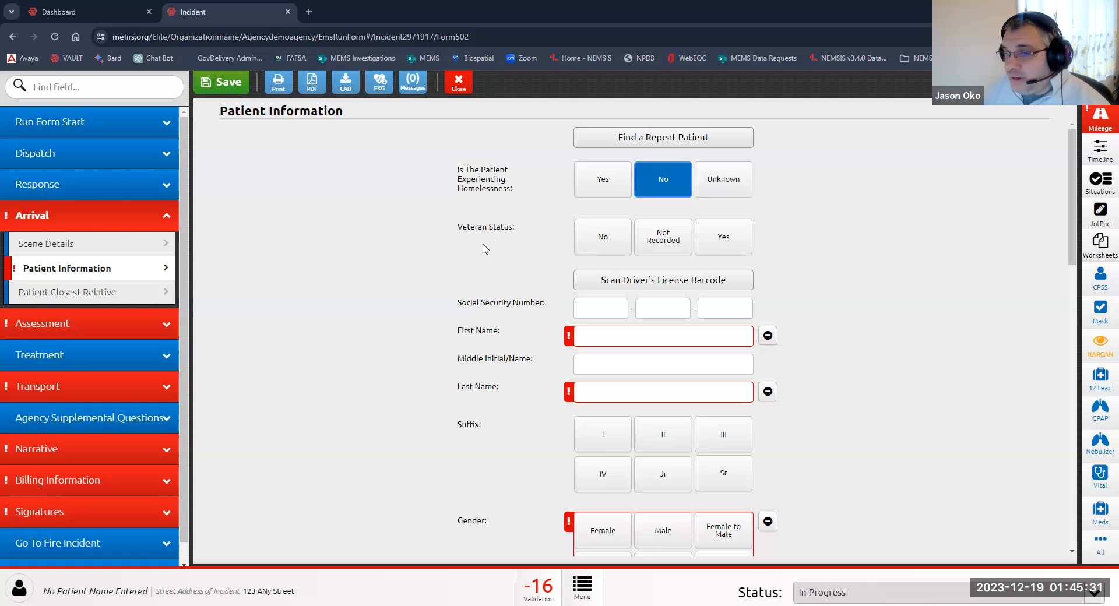
left_click(602, 248)
Step: Scroll through the remaining Patient Information fields and open the Patient Closest Relative form
scroll(436, 295, "down", 4)
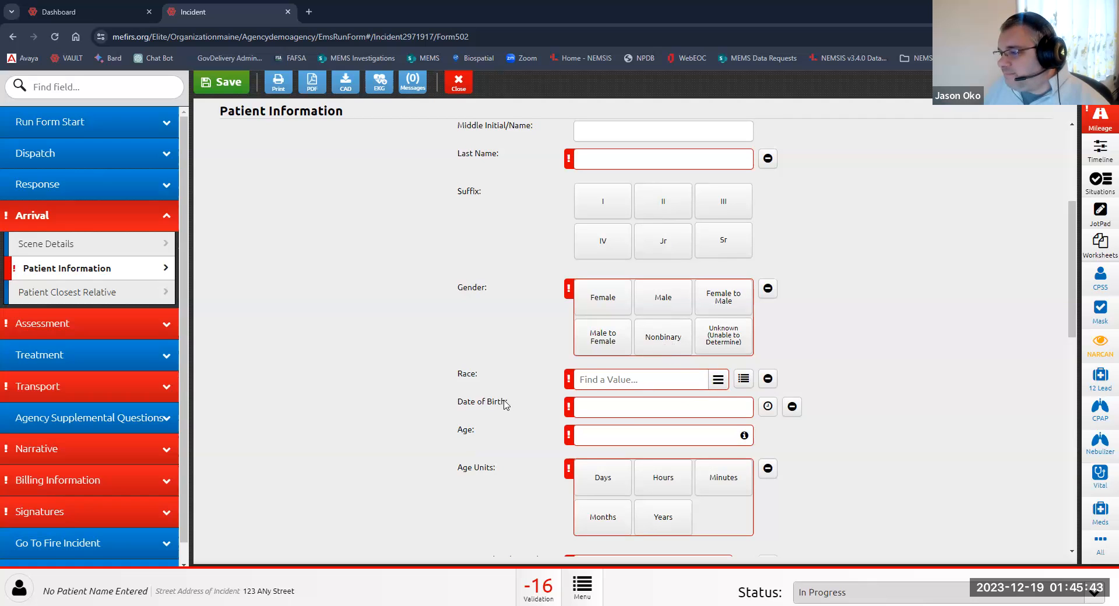
scroll(505, 404, "down", 4)
scroll(506, 405, "down", 3)
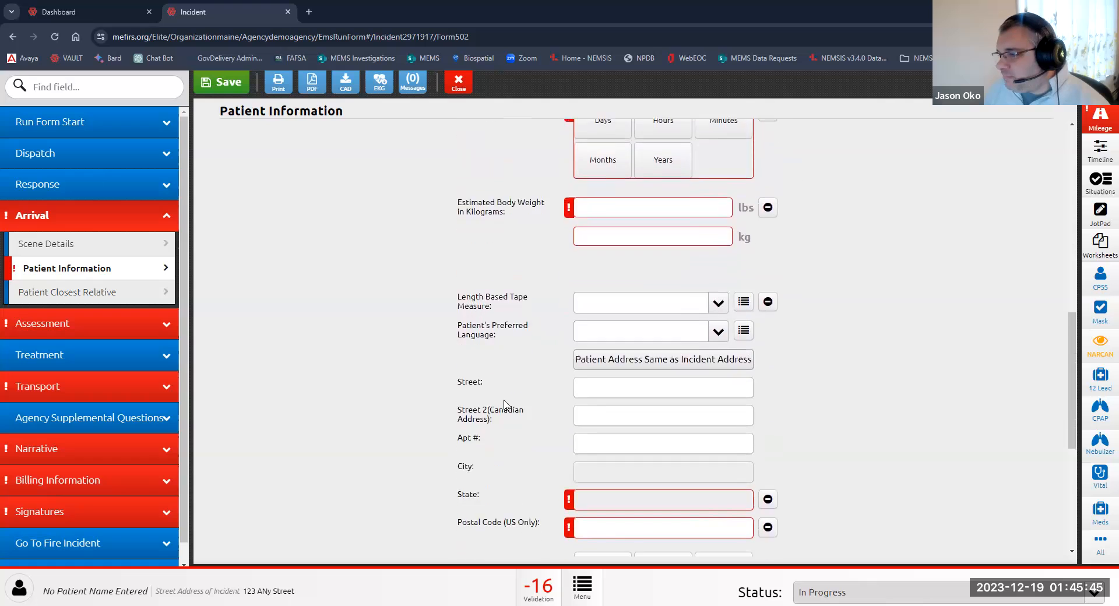
scroll(505, 404, "down", 4)
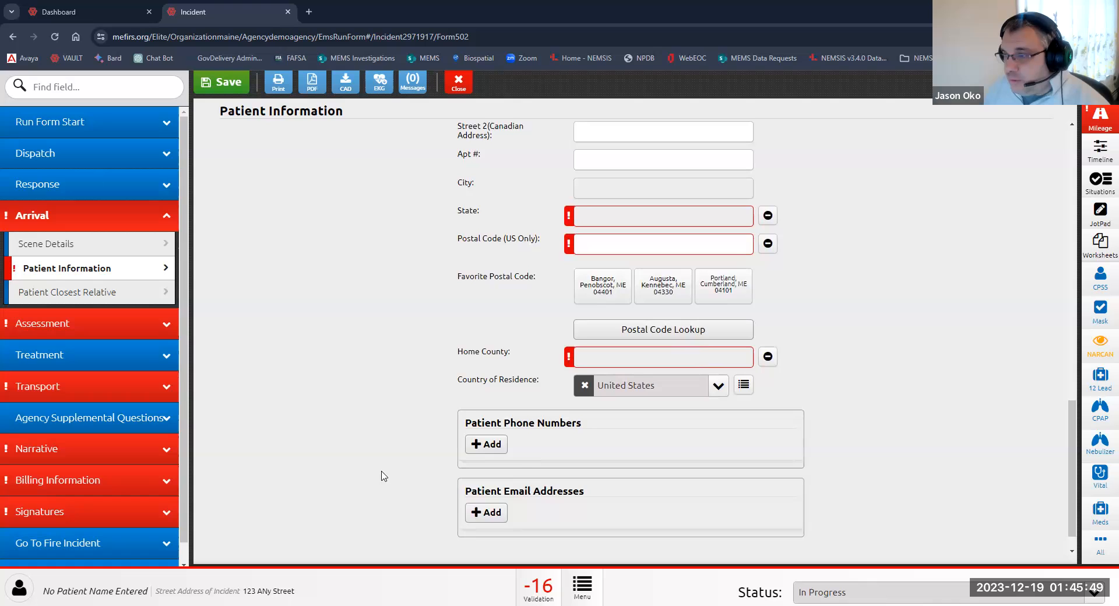
left_click(105, 294)
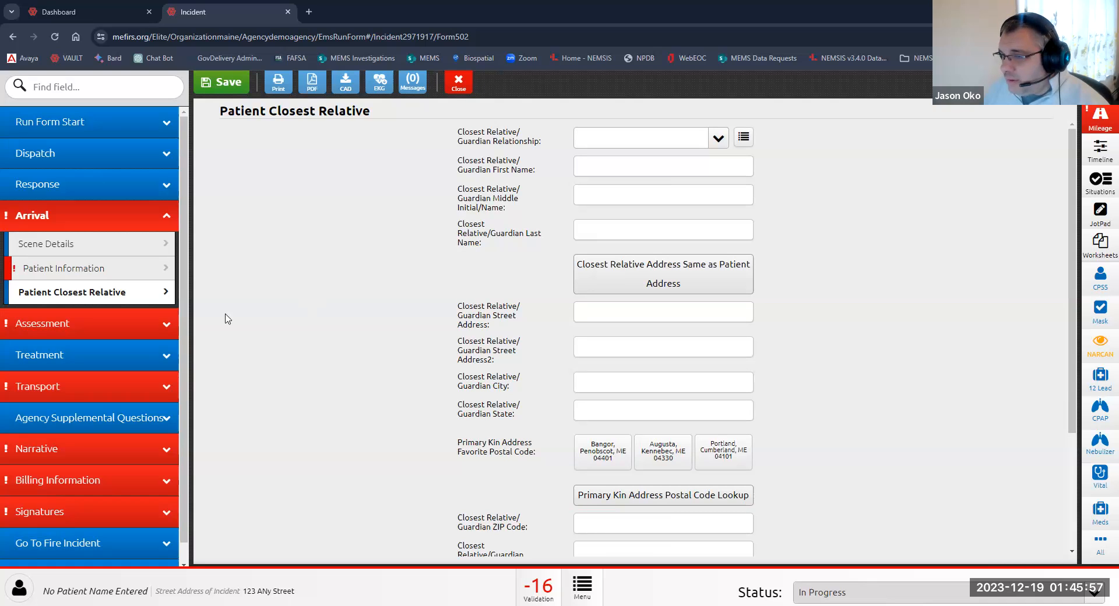
Step: Open Patient Complaint and add a Chief (Primary) complaint of Abdominal Apin
left_click(80, 325)
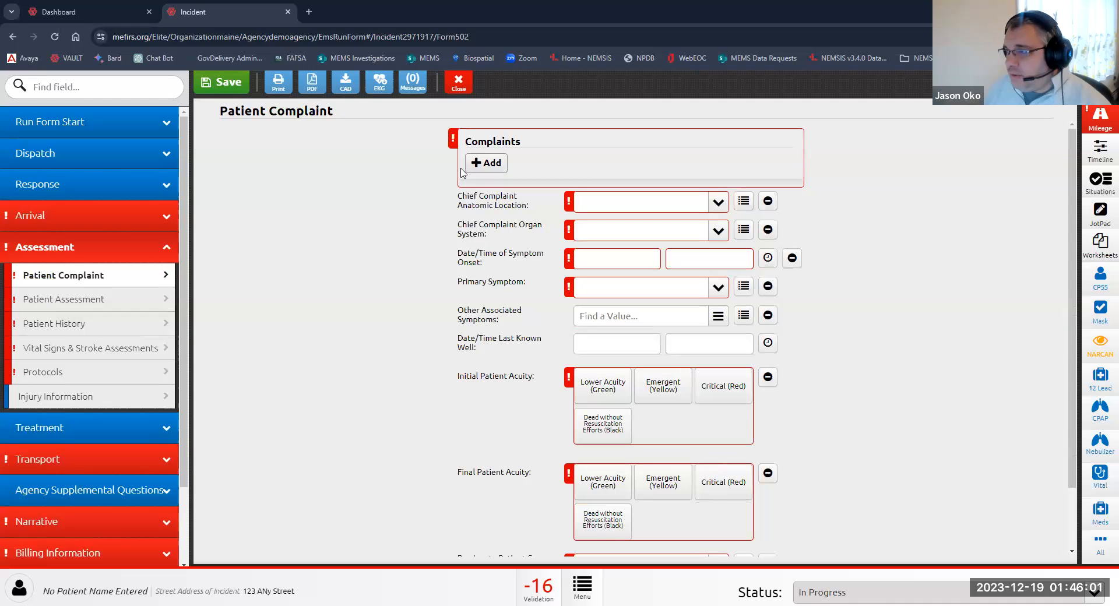
left_click(486, 163)
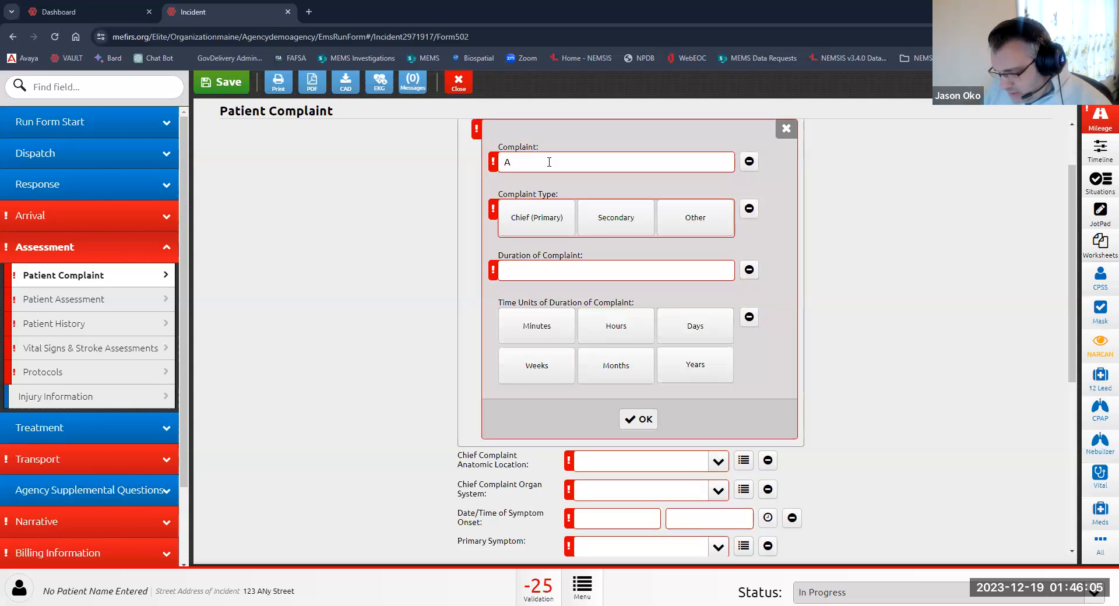
type("Abdominal Ap")
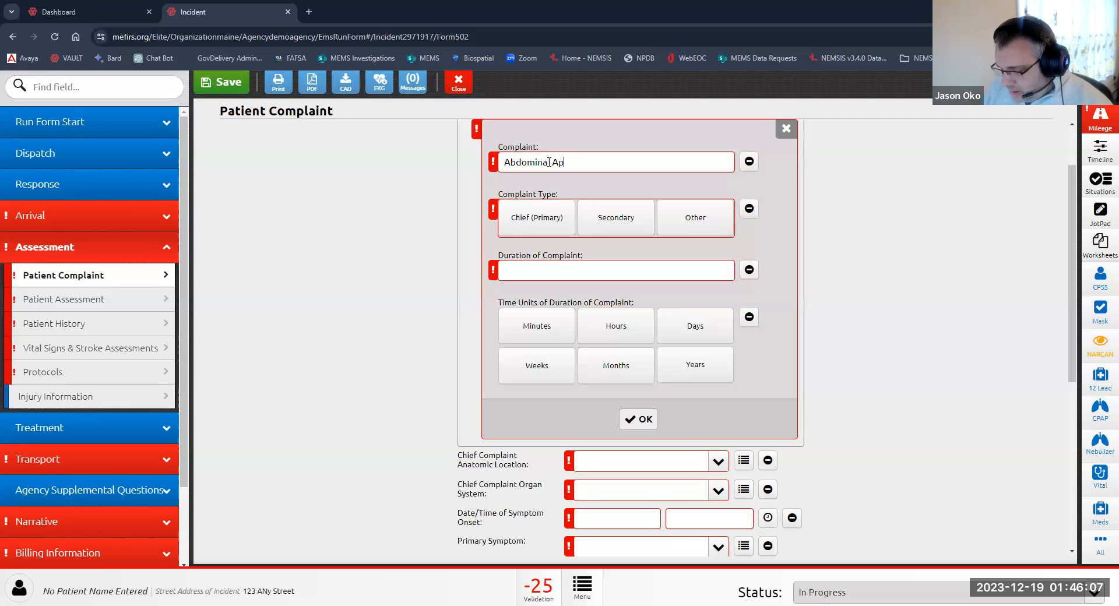
type("in")
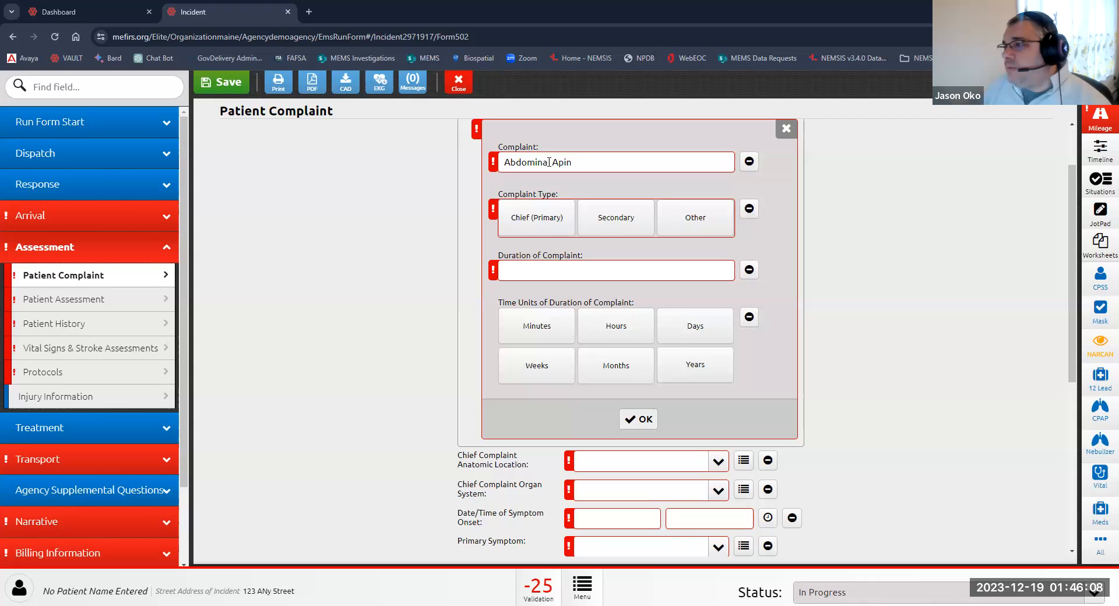
left_click(537, 220)
Step: Set the complaint duration to 30 Minutes and confirm the complaint
left_click(549, 271)
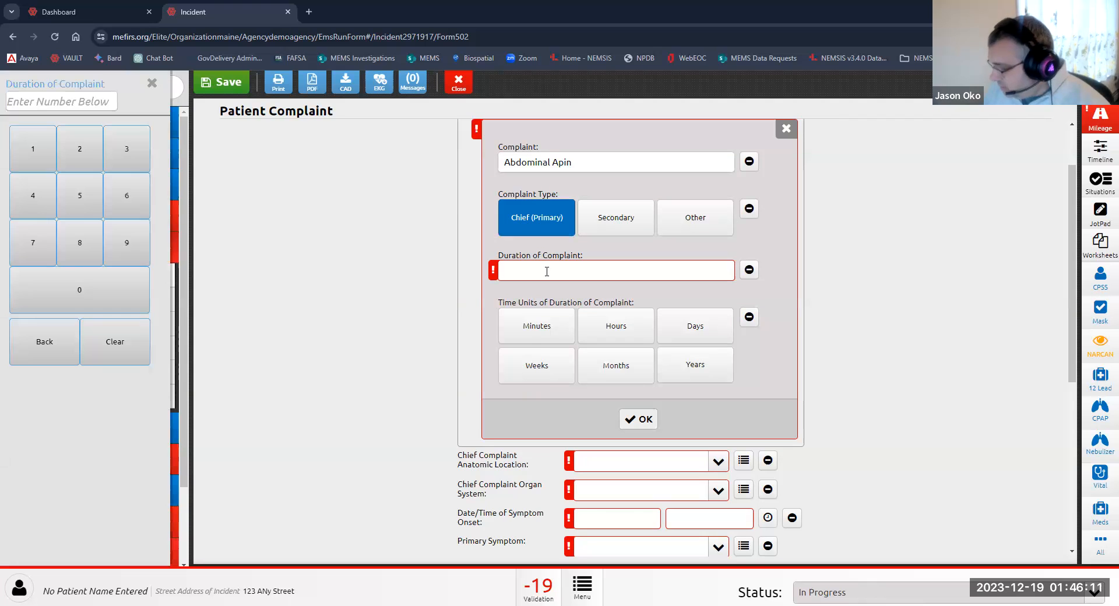
type("203")
key("Tab")
left_click(554, 275)
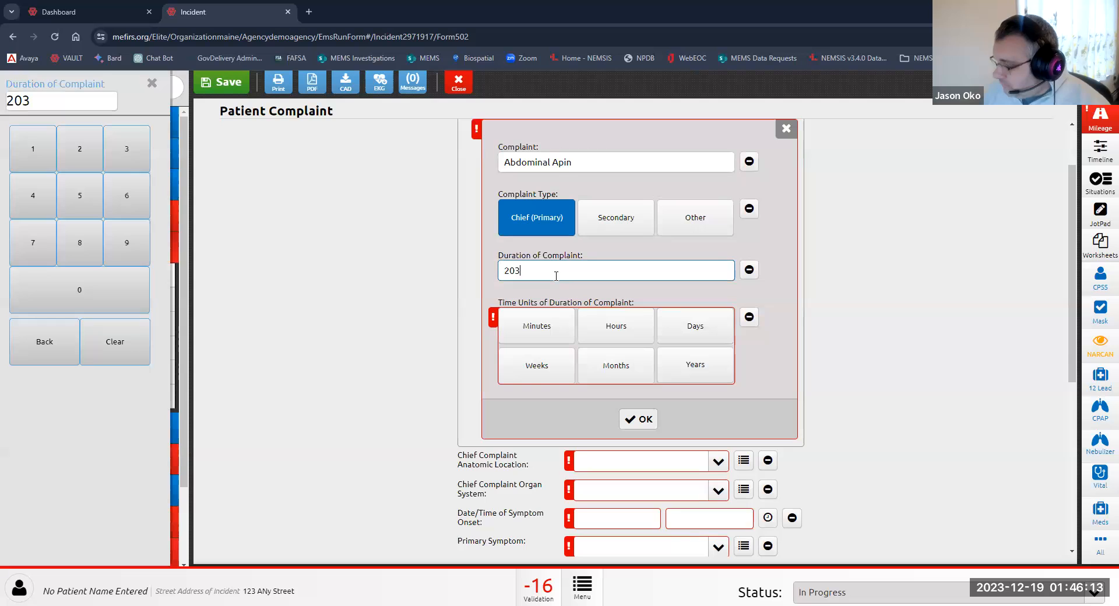
key("BackSpace")
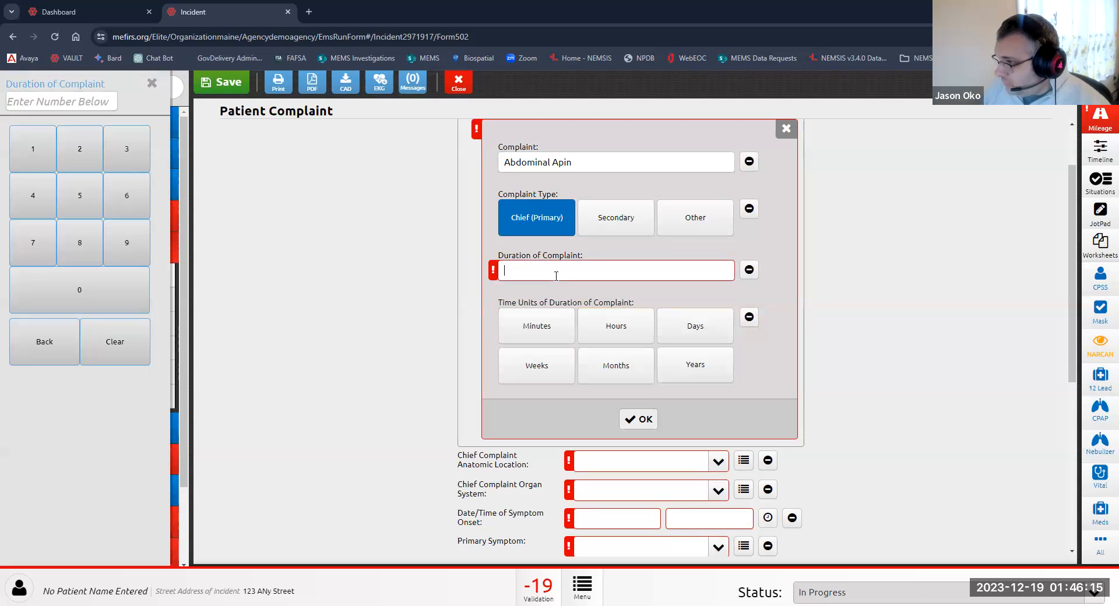
type("30")
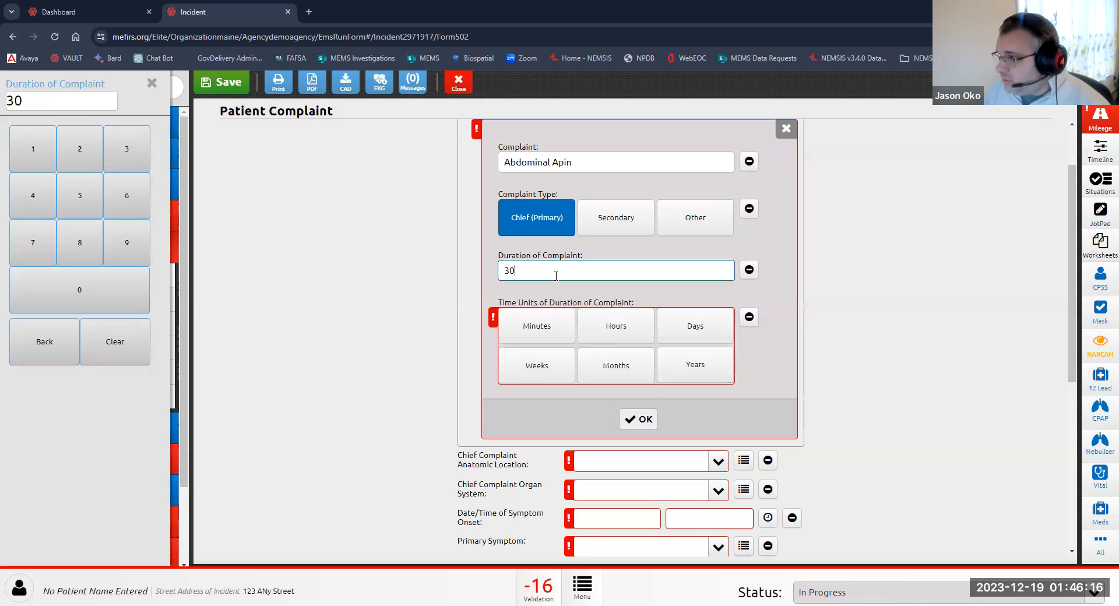
left_click(541, 334)
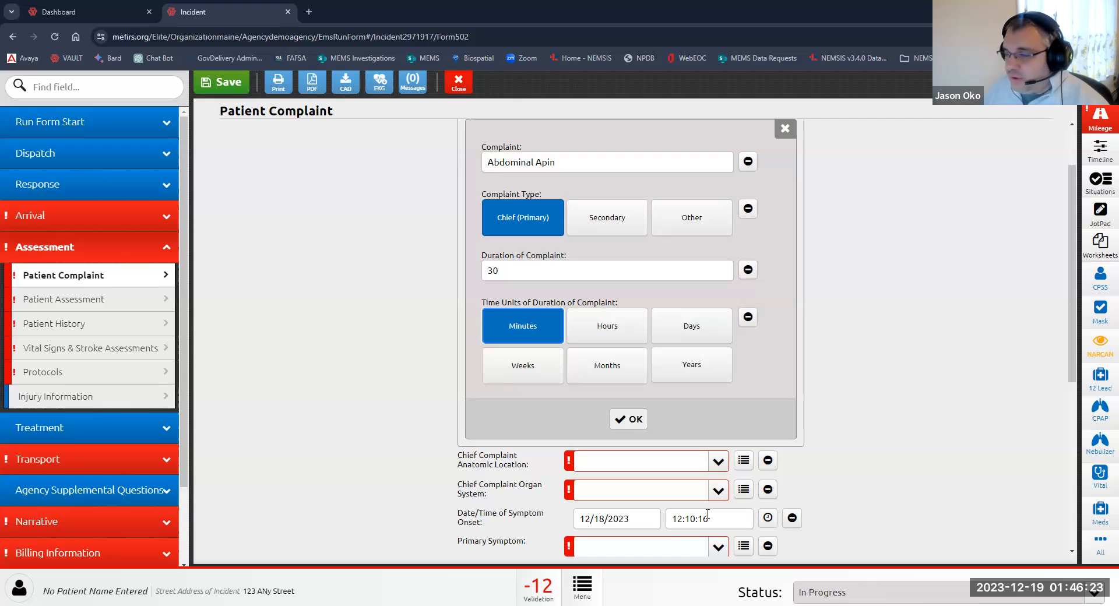
left_click(628, 419)
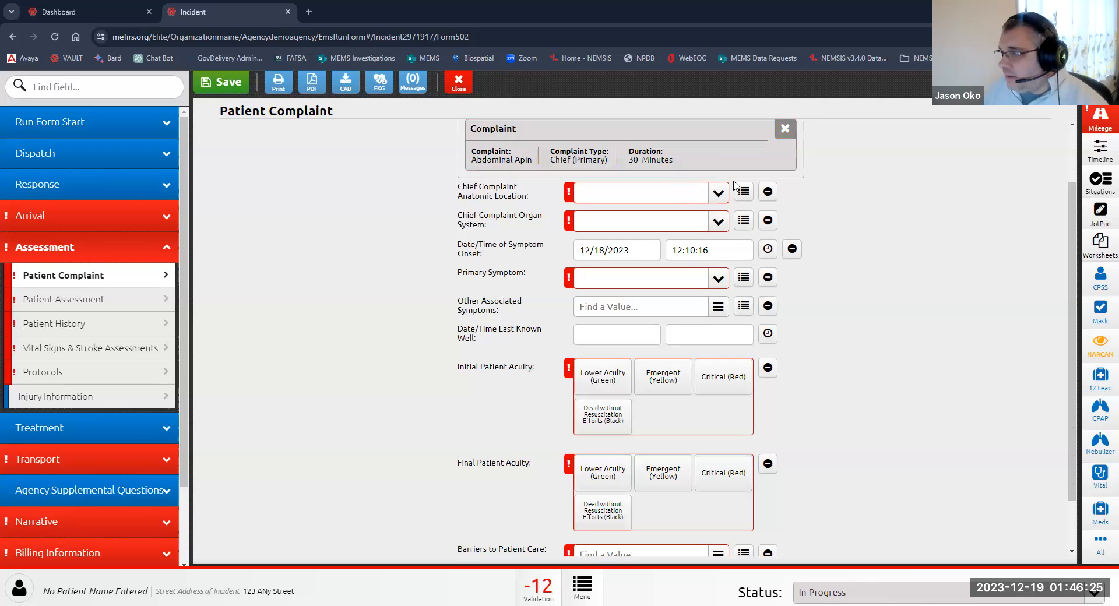
Step: Set the chief complaint anatomic location to Abdomen and the organ system to GI
left_click(718, 194)
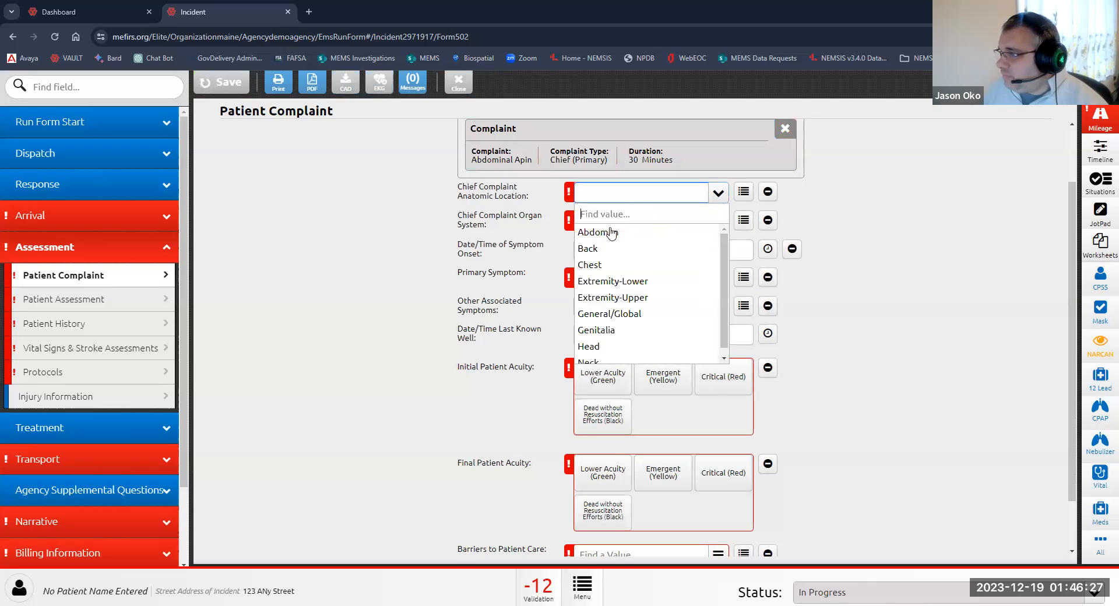
left_click(597, 232)
left_click(600, 225)
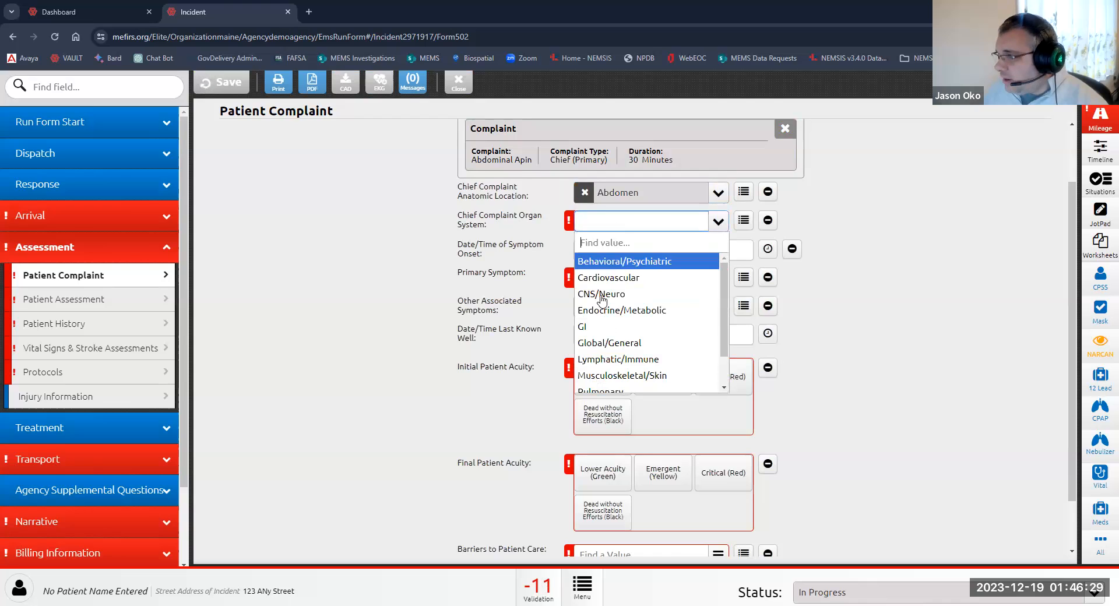
left_click(597, 327)
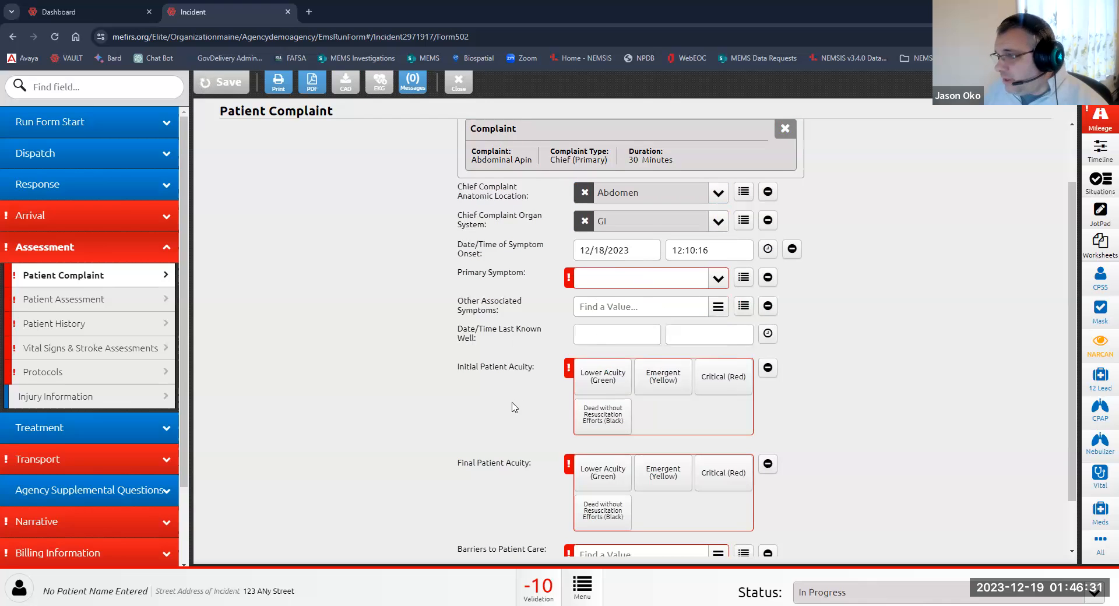
scroll(512, 408, "down", 1)
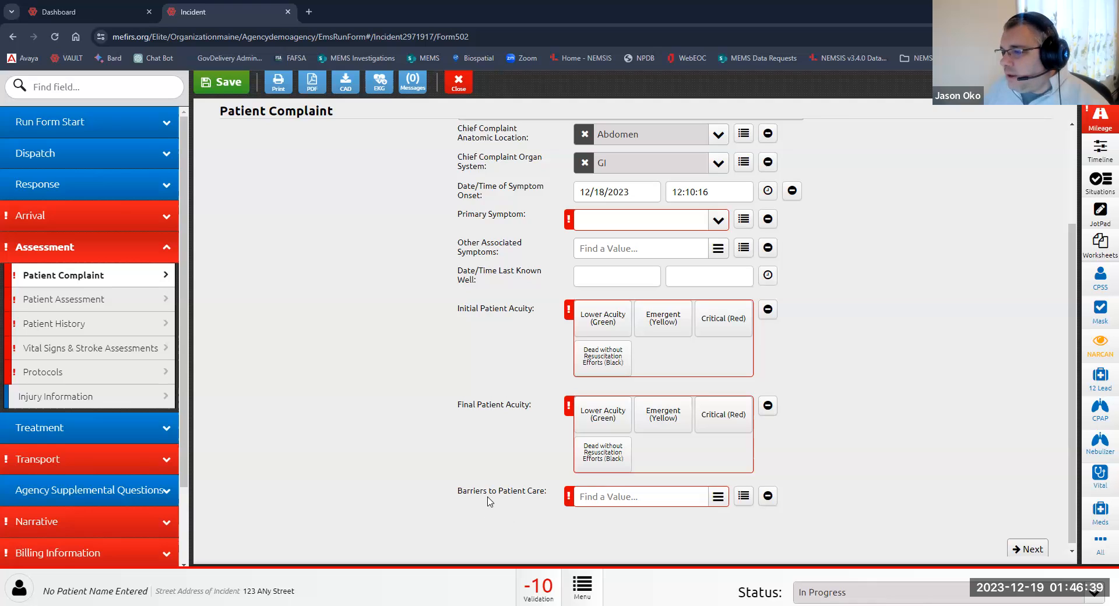
left_click(717, 498)
scroll(673, 376, "down", 2)
scroll(676, 379, "down", 4)
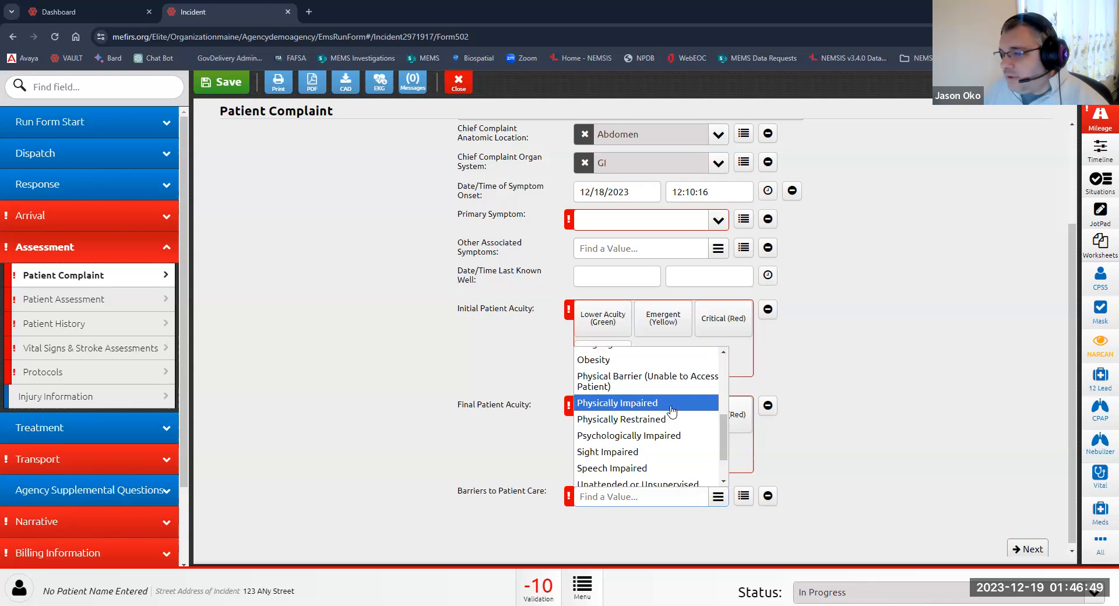
left_click(523, 463)
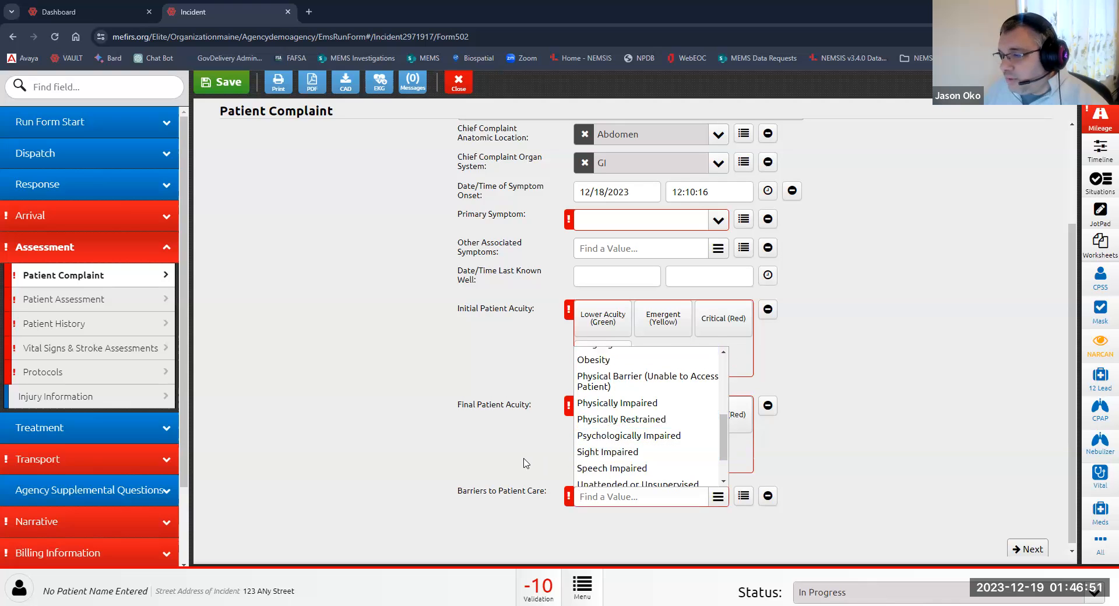
Step: Open the Patient Assessment form
left_click(70, 309)
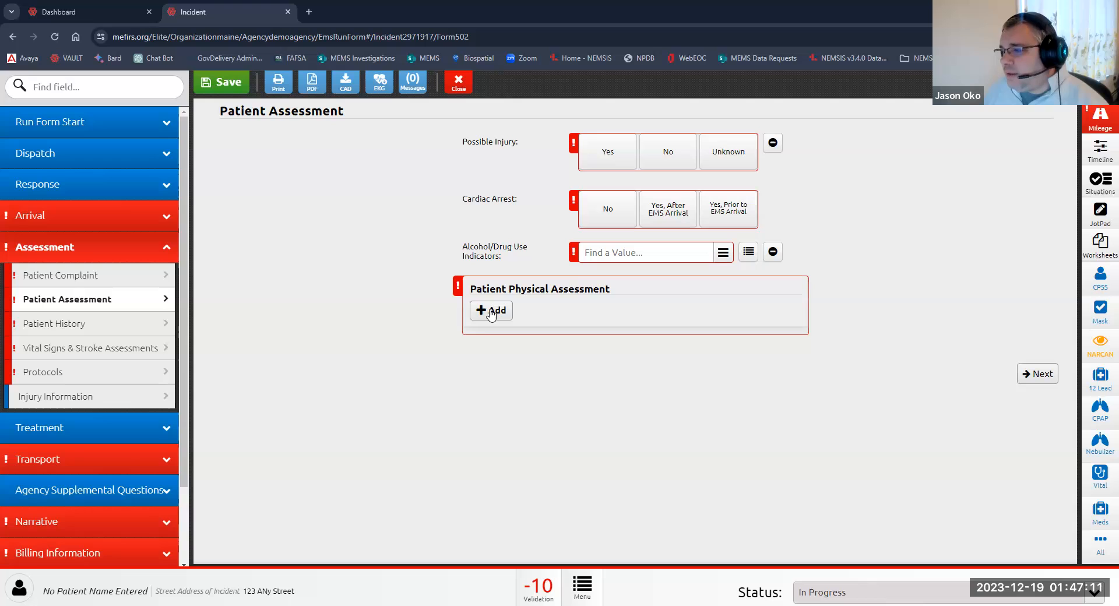
Step: Open the Assessments power tool and mark the Skin assessment as Normal
left_click(1100, 545)
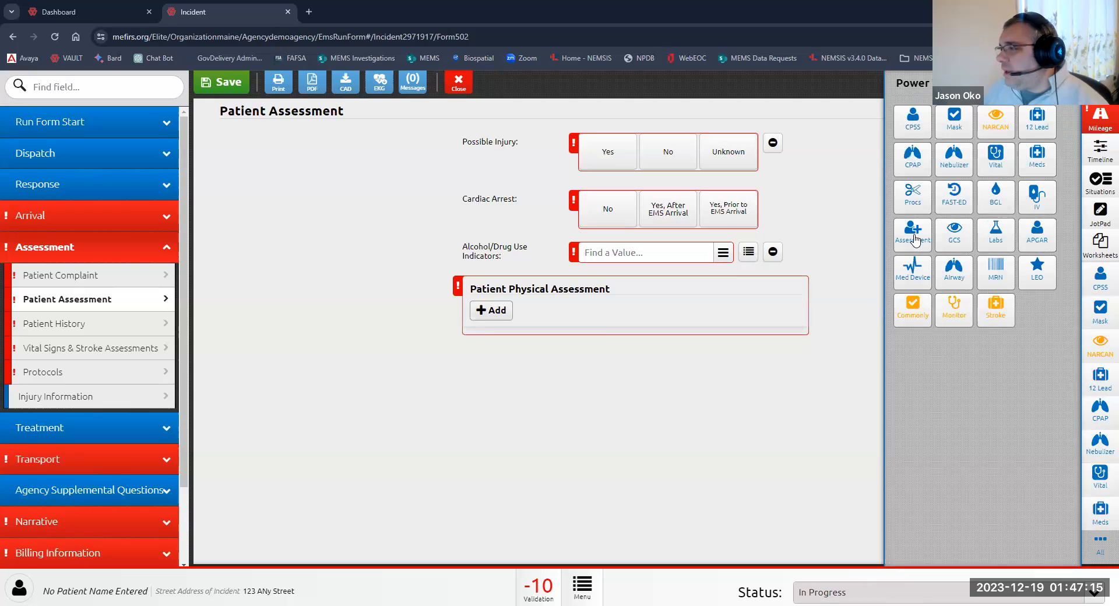
left_click(914, 238)
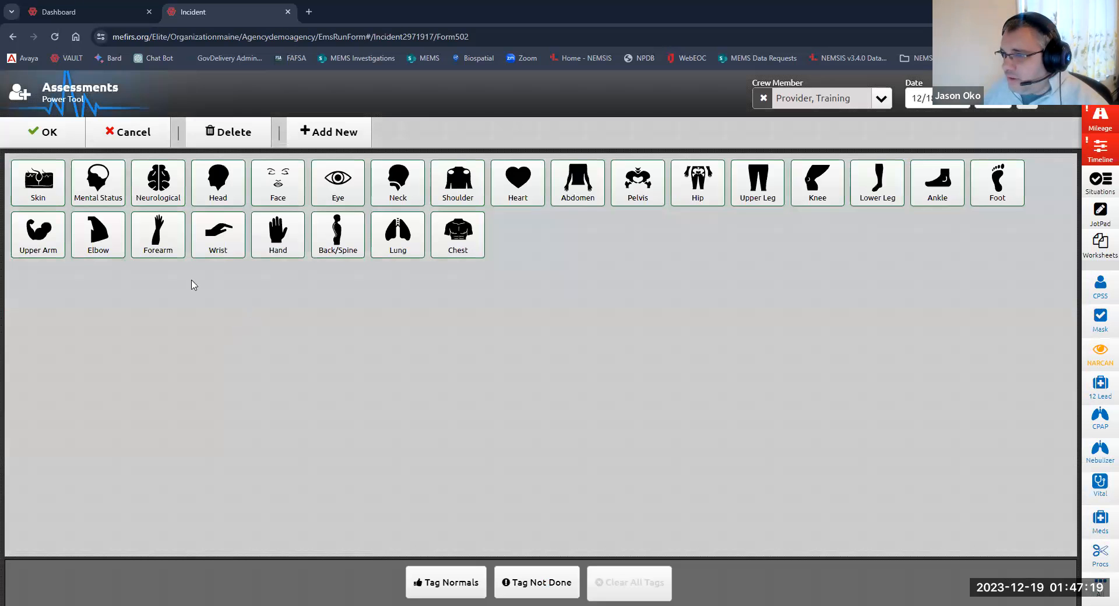
left_click(32, 188)
left_click(575, 204)
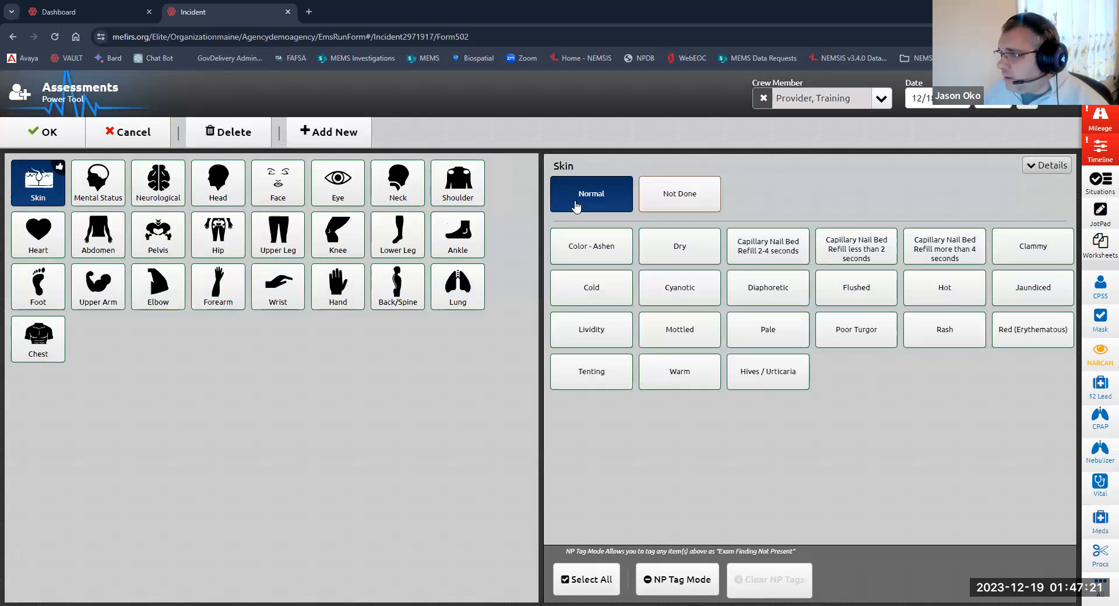
Step: Record left lower leg findings of Fracture-Open and Bleeding Uncontrolled
left_click(398, 243)
left_click(628, 208)
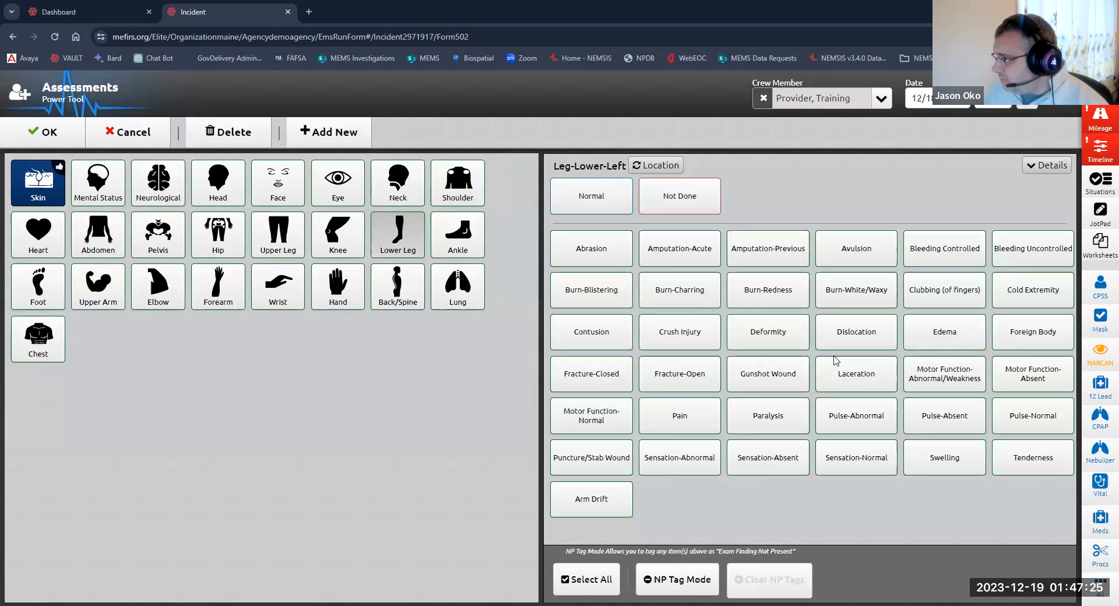
left_click(590, 382)
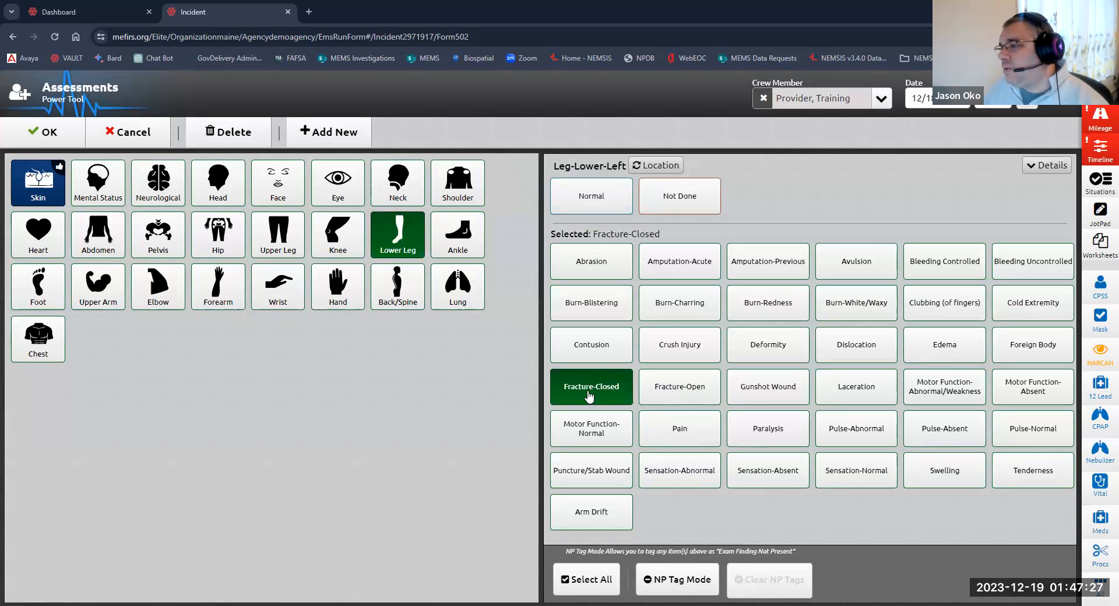
left_click(685, 389)
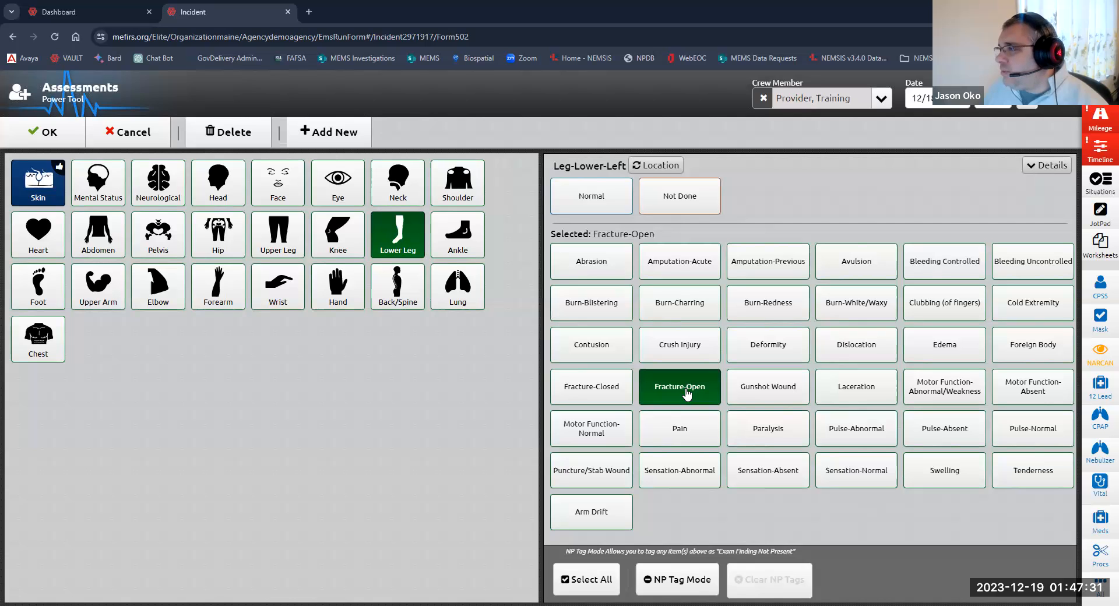
left_click(944, 263)
left_click(967, 268)
left_click(1036, 265)
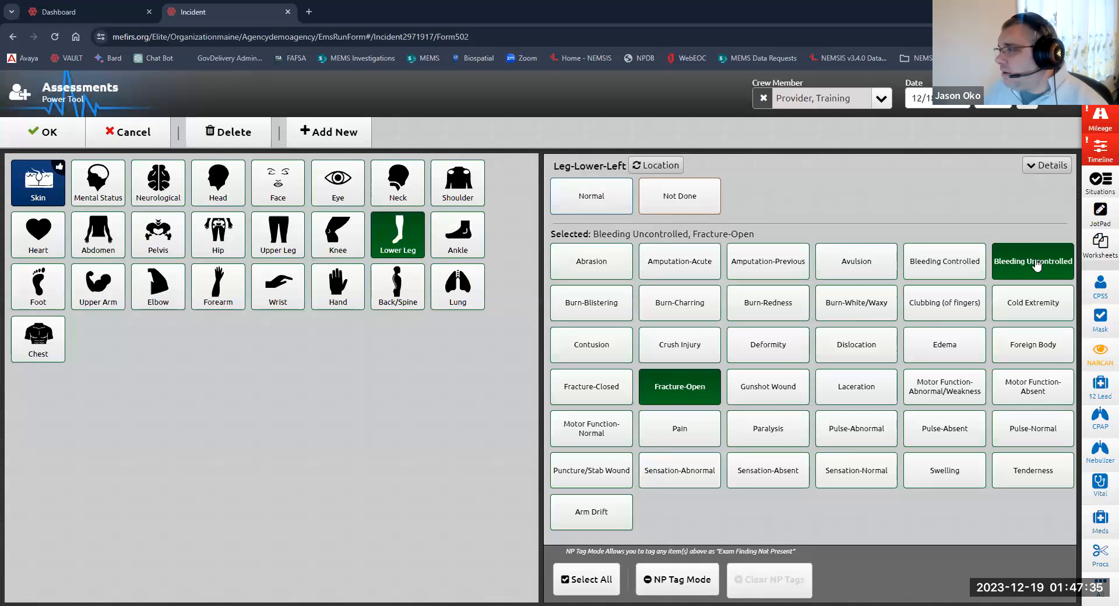
Step: Add Pain to the left lower leg findings while toggling NP Tag Mode, and close the assessments tool
left_click(668, 582)
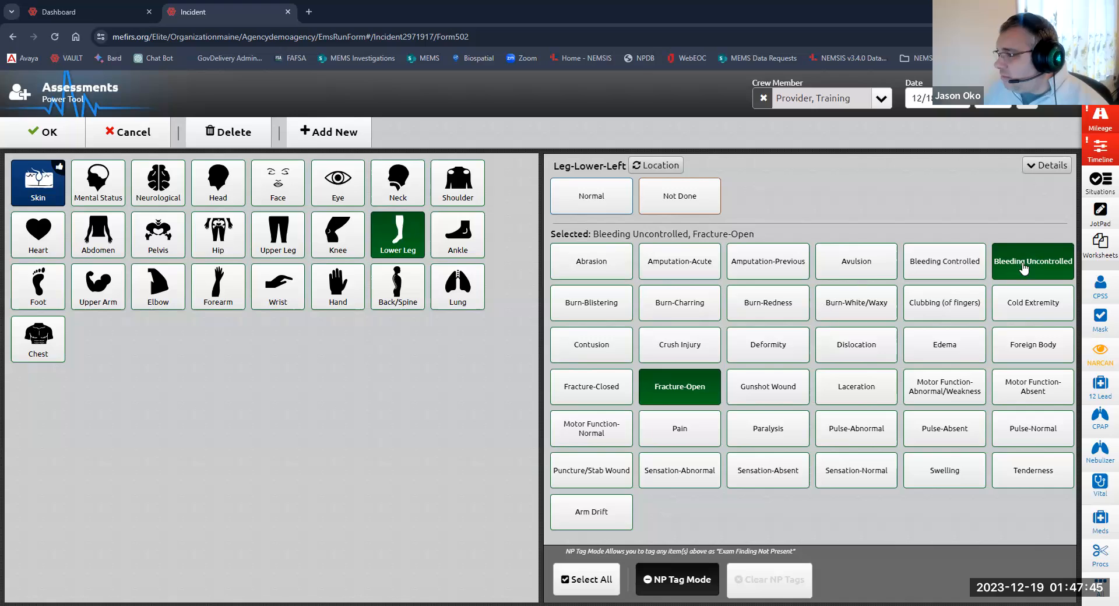
left_click(680, 430)
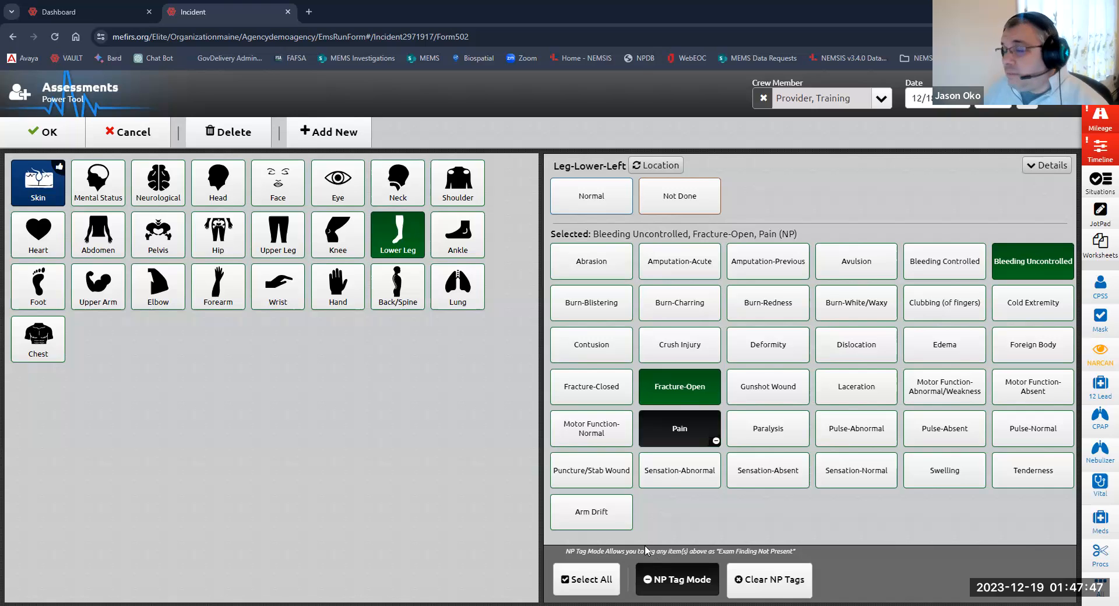
left_click(673, 438)
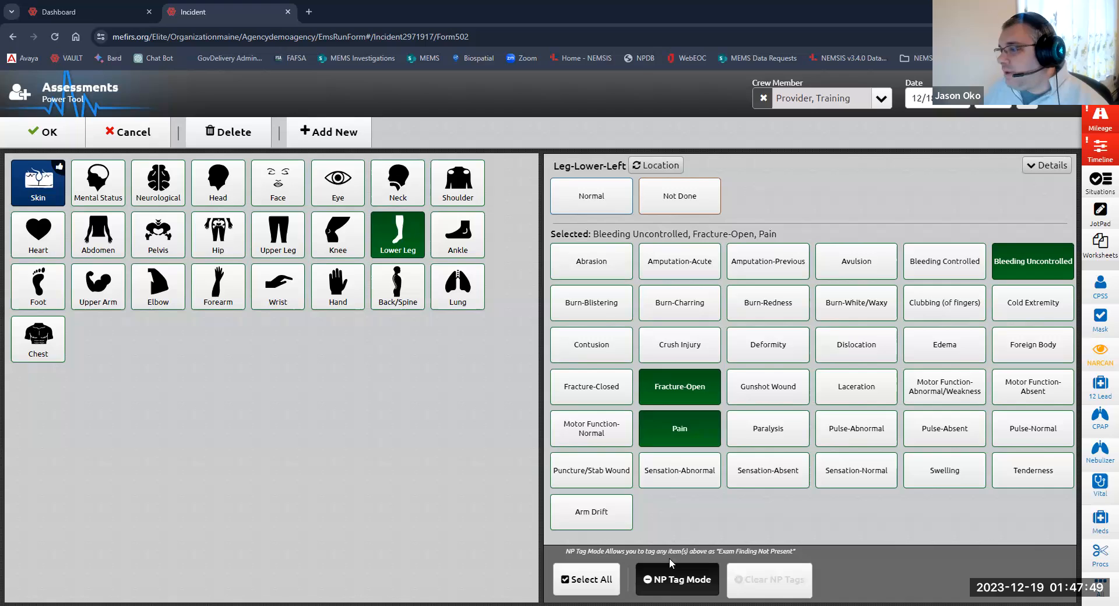
left_click(670, 580)
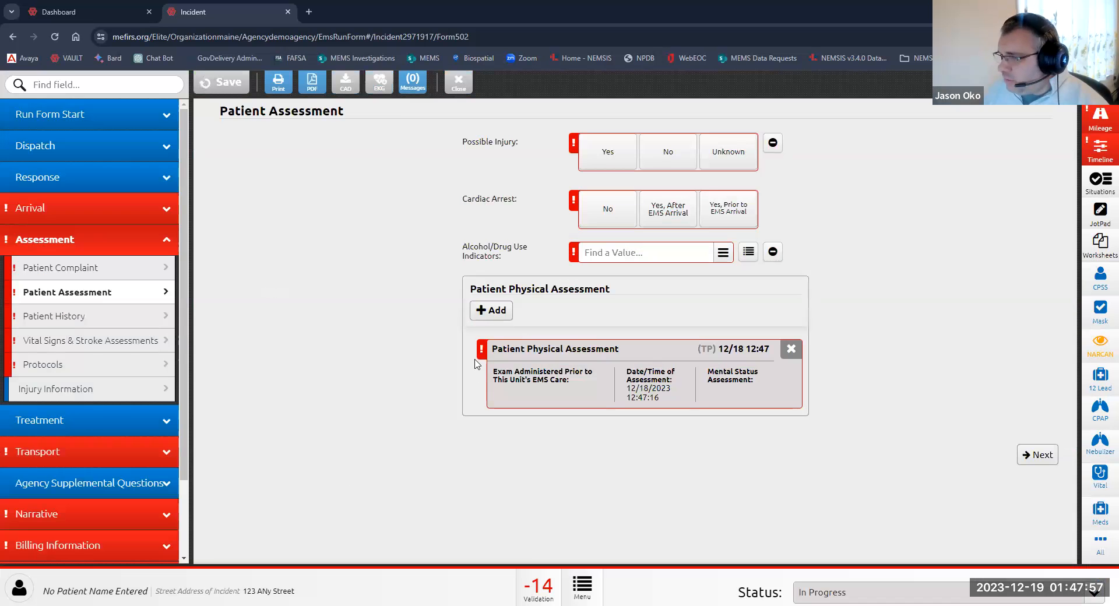
Step: Open the new physical assessment, set its date/time to the Patient Arrival time, and confirm it
left_click(627, 356)
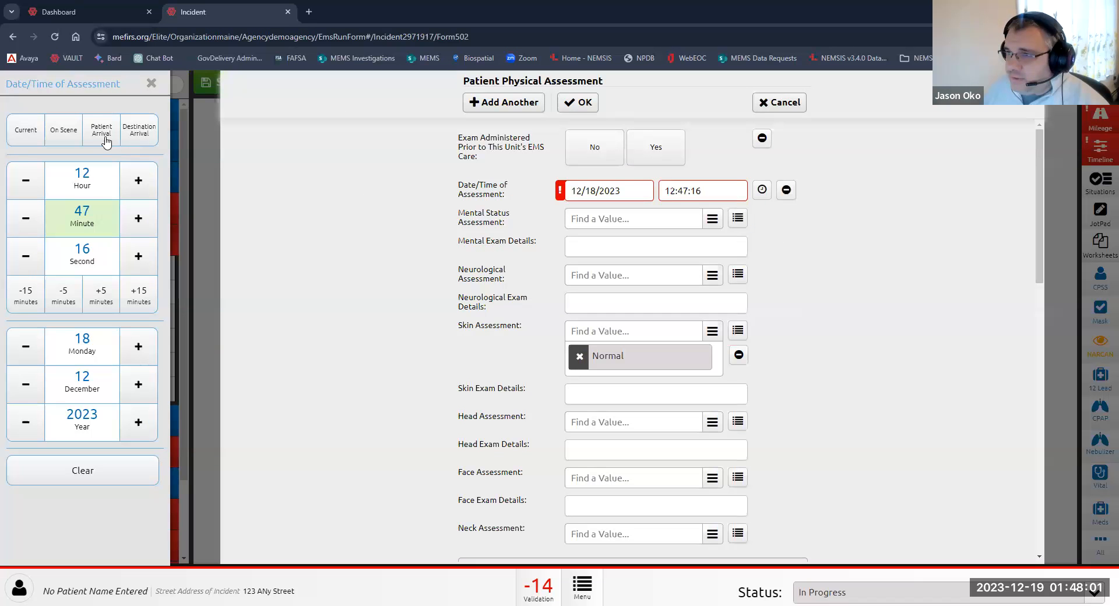
left_click(102, 133)
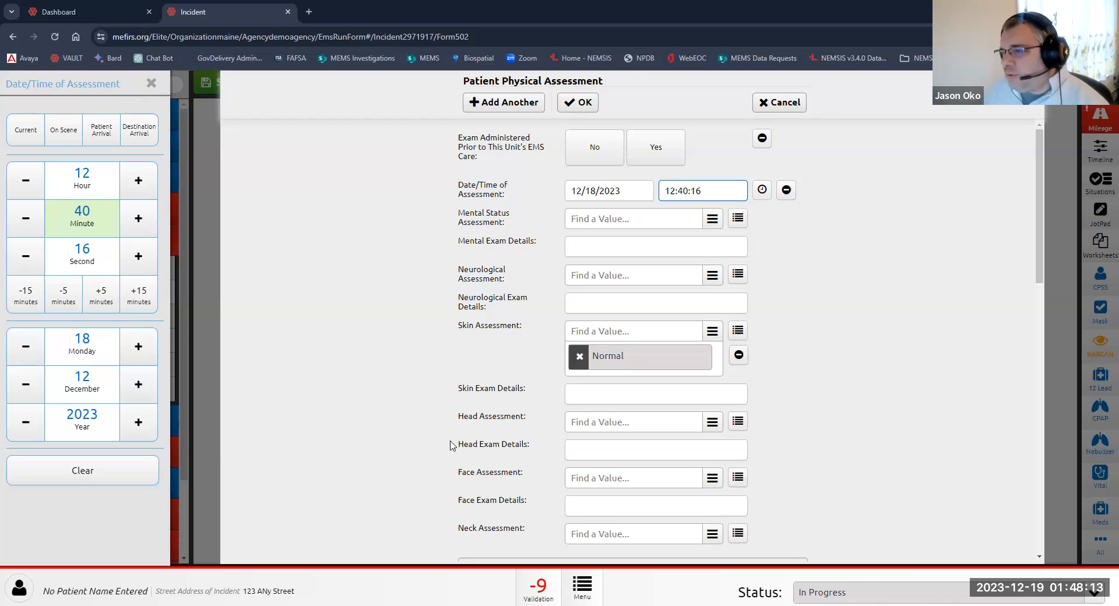
left_click(583, 112)
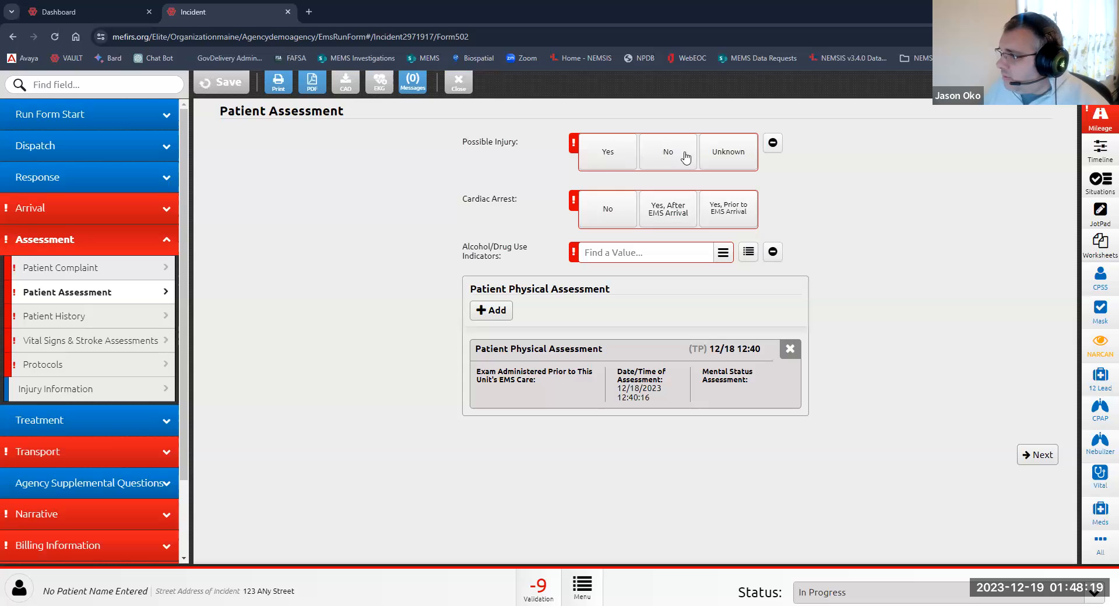
Step: Set Possible Injury to Yes and Cardiac Arrest to Yes, After EMS Arrival
left_click(608, 153)
left_click(676, 216)
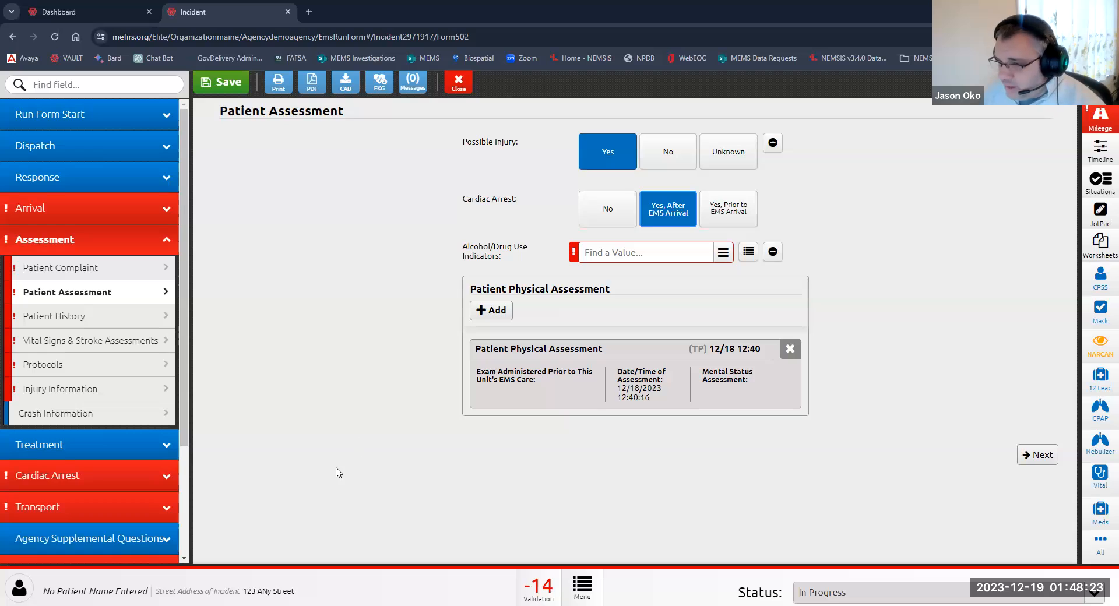
Step: Review the Patient History fields, then open Vital Signs & Stroke Assessments
left_click(82, 322)
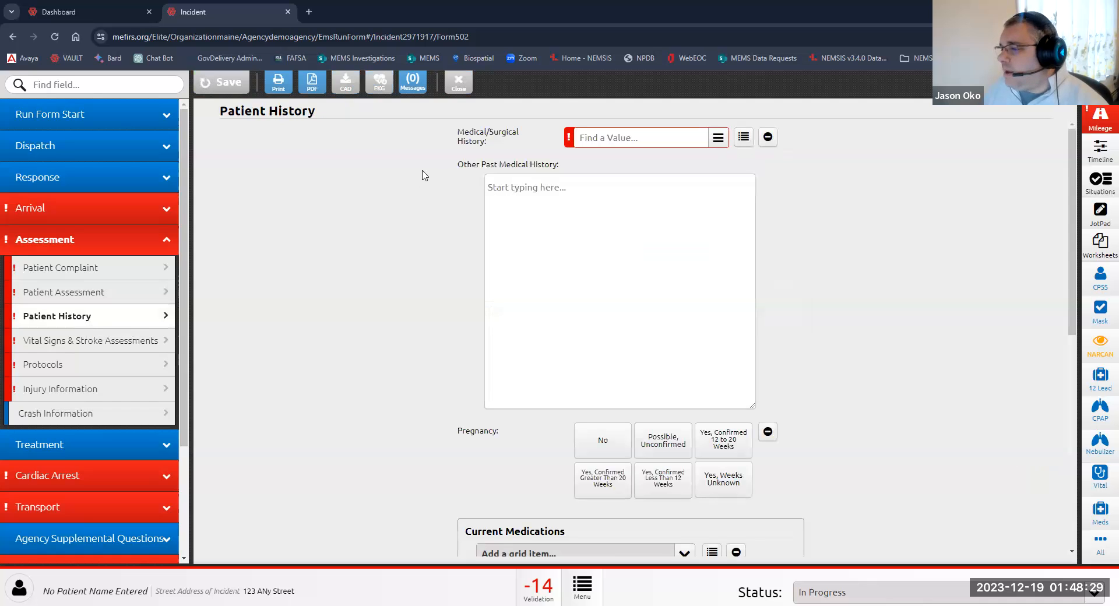
scroll(422, 176, "down", 8)
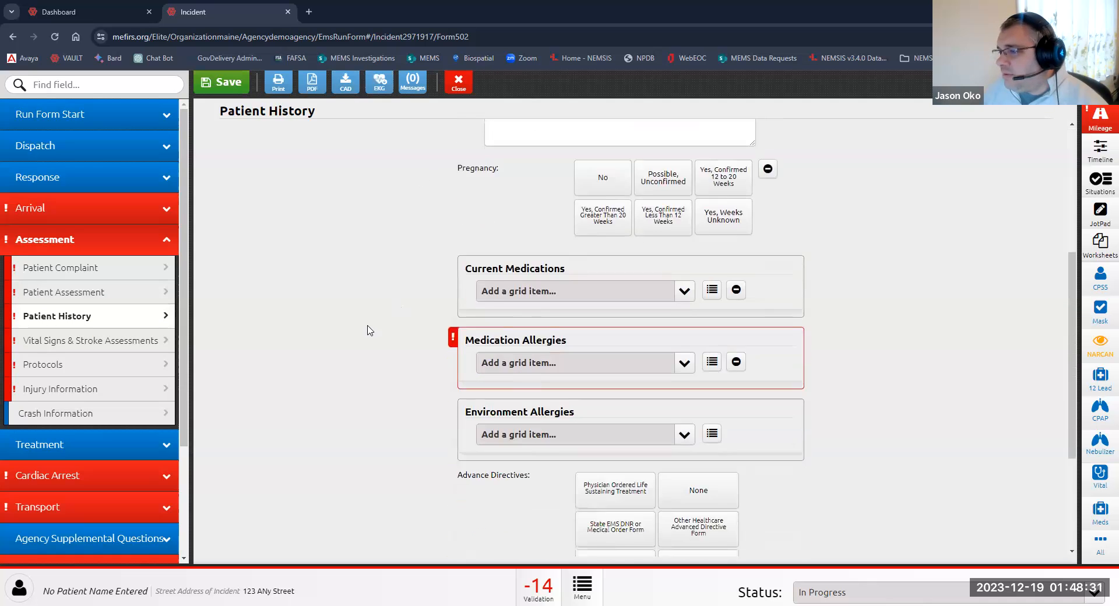
scroll(367, 332, "up", 8)
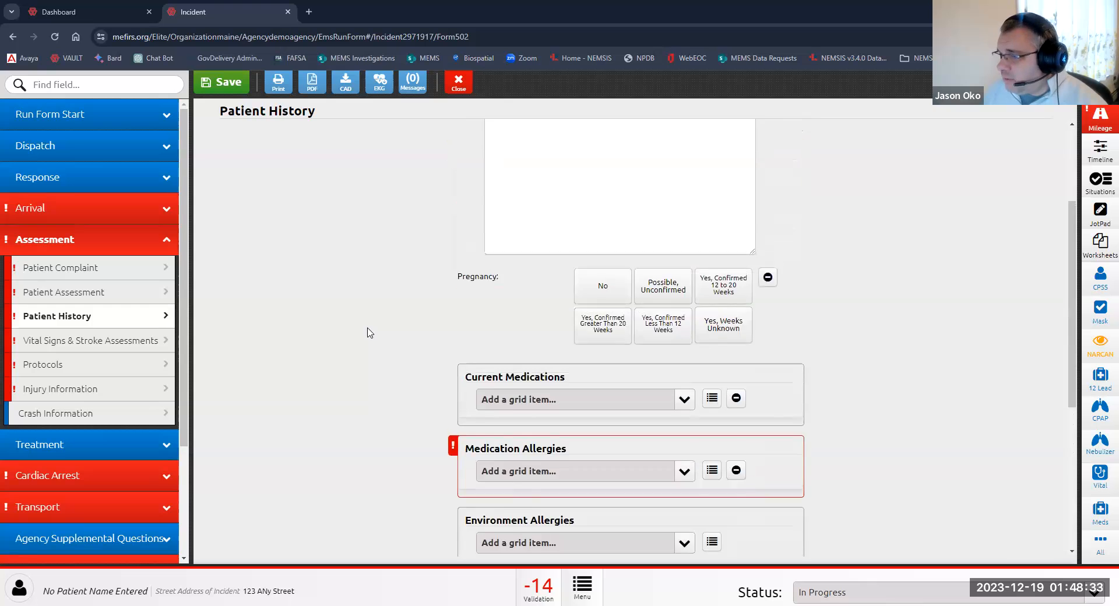
left_click(96, 344)
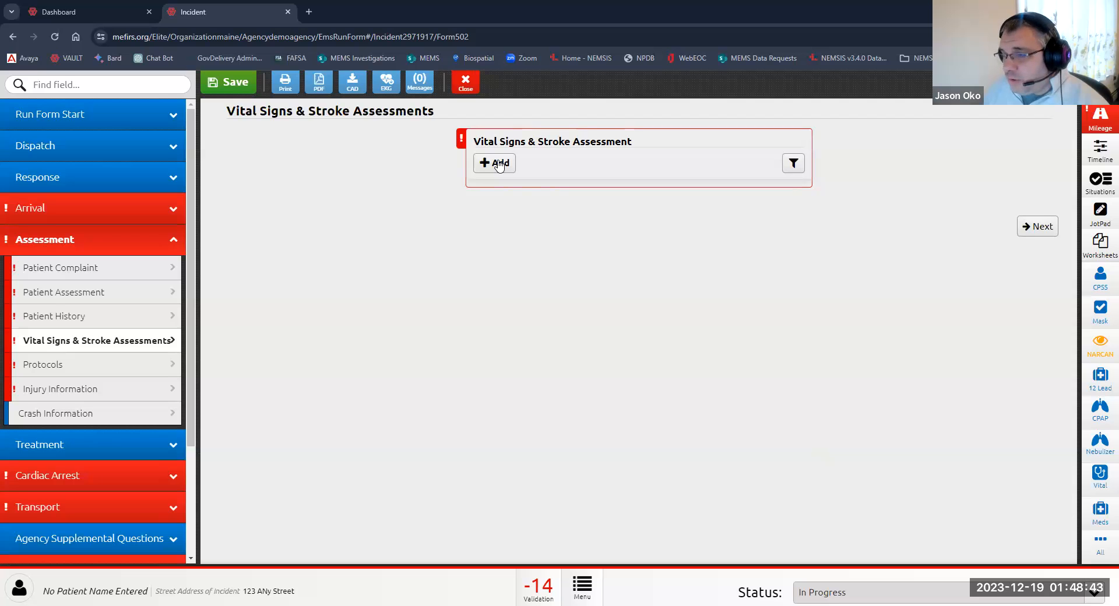
Step: Open Protocols, recreate the protocol entry, and set Protocols Used to Medical - Abdominal Pain
left_click(1101, 542)
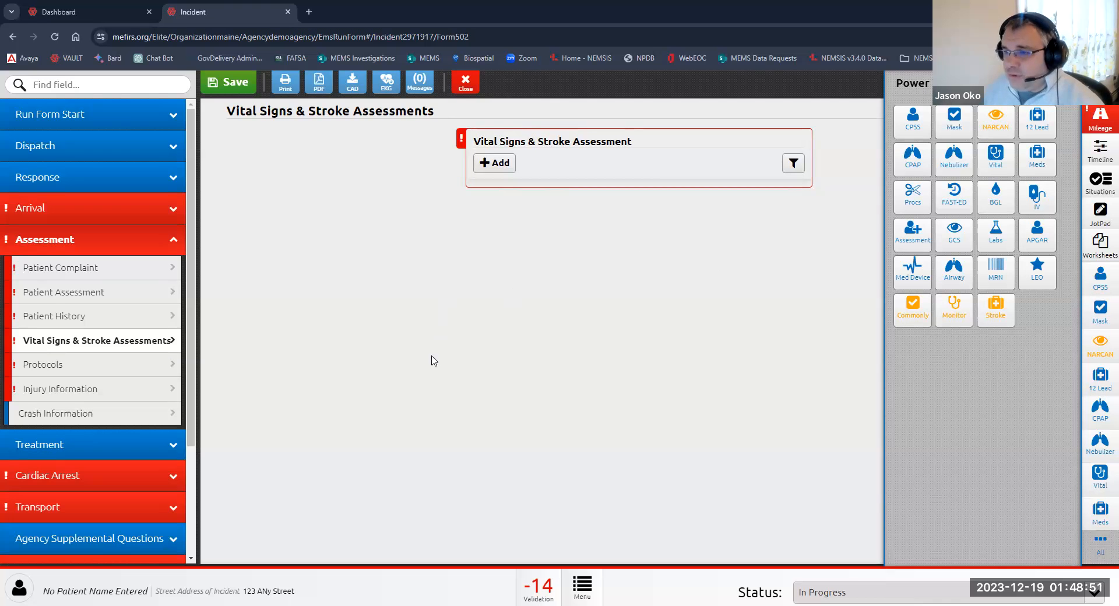
left_click(73, 366)
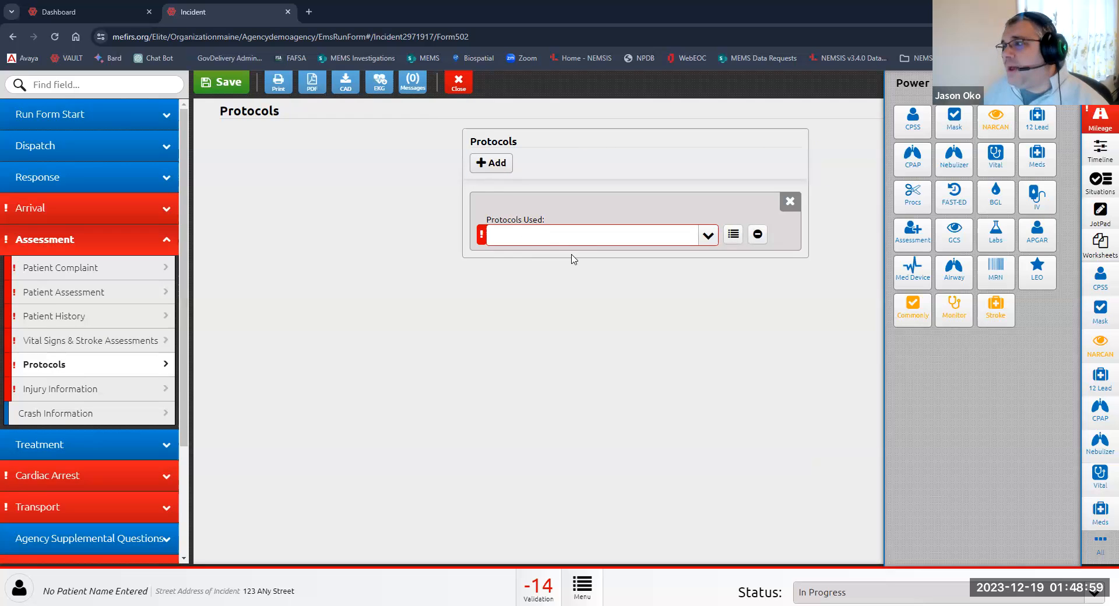
left_click(790, 204)
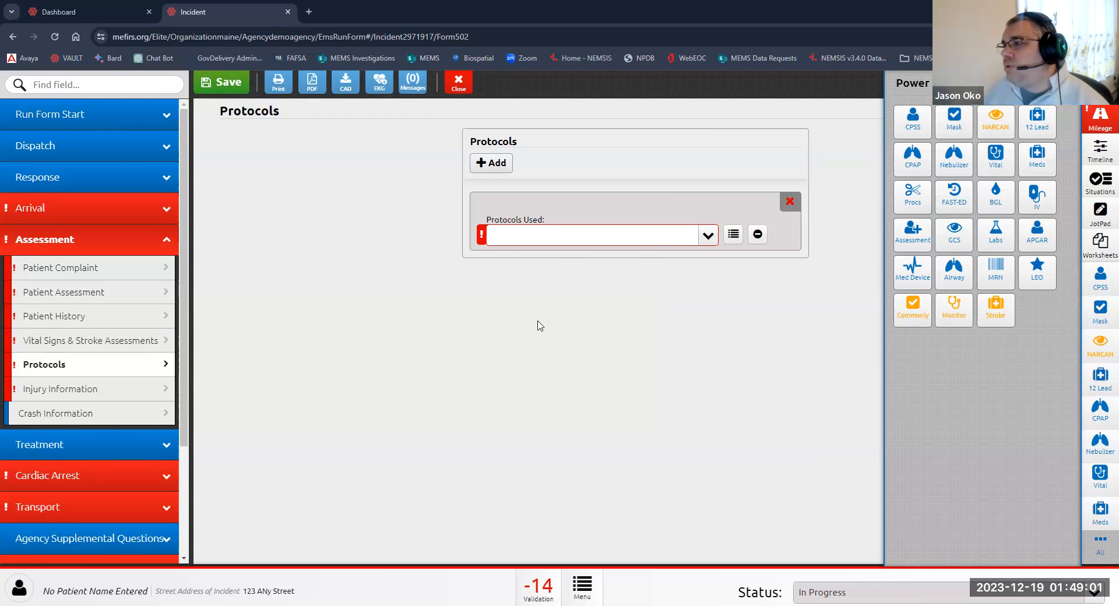
left_click(577, 152)
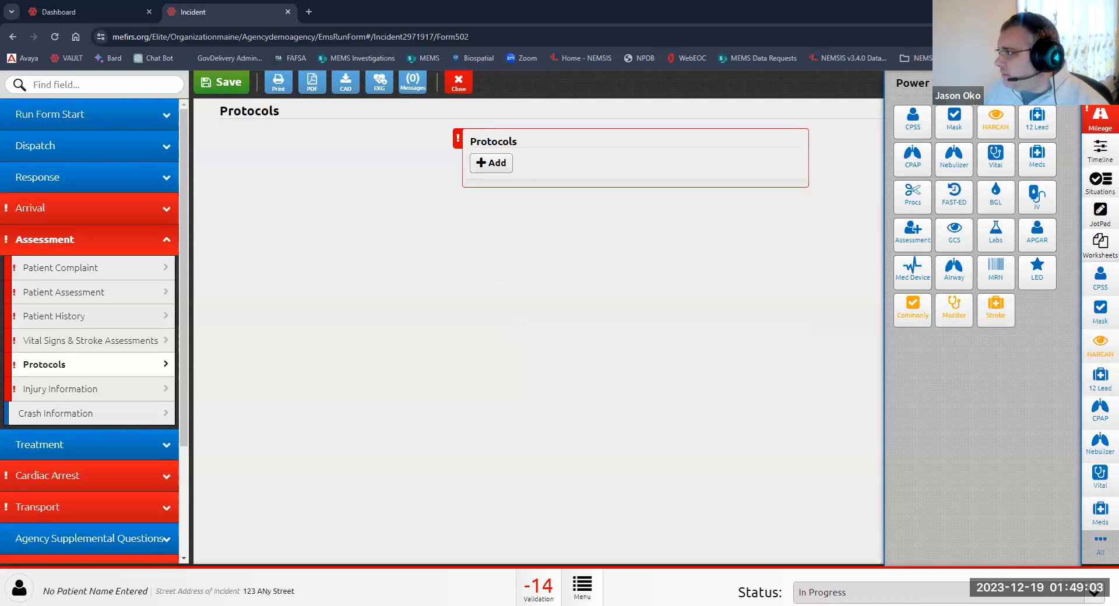
left_click(496, 164)
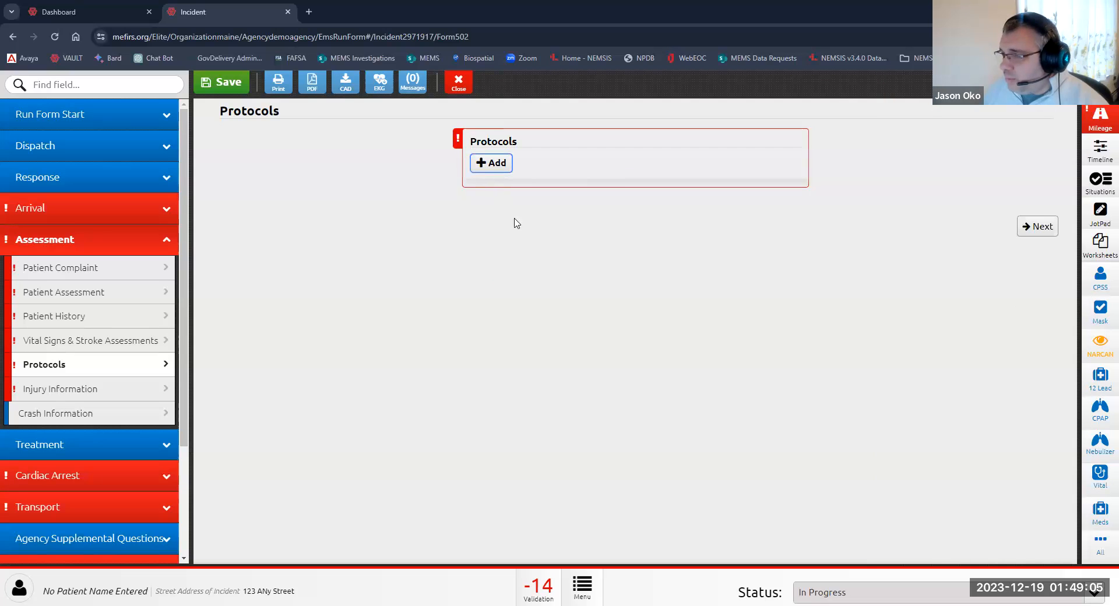
left_click(639, 239)
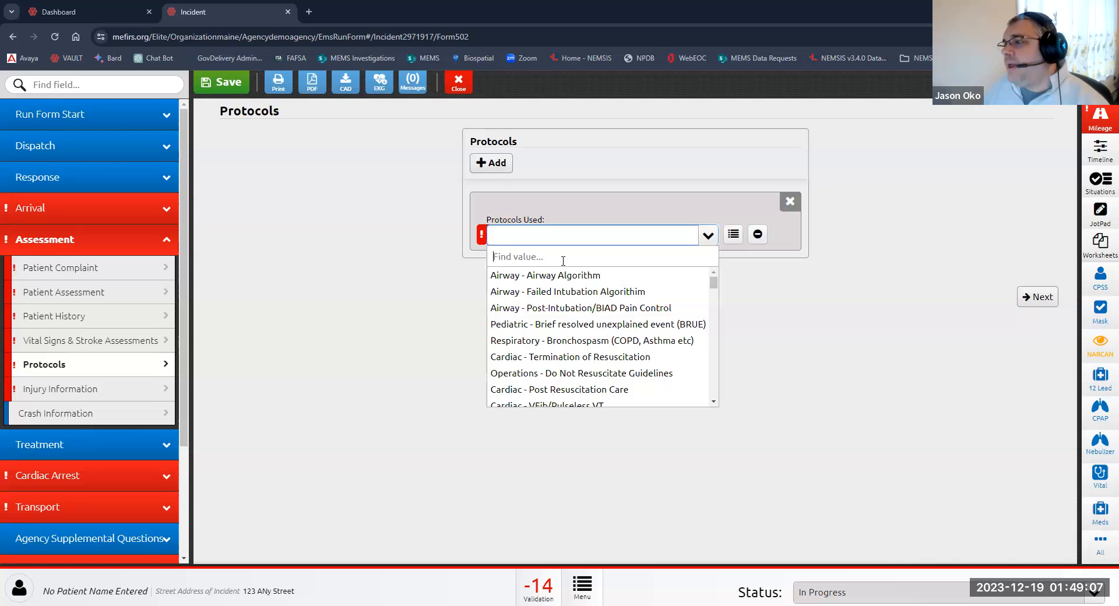
type("abd")
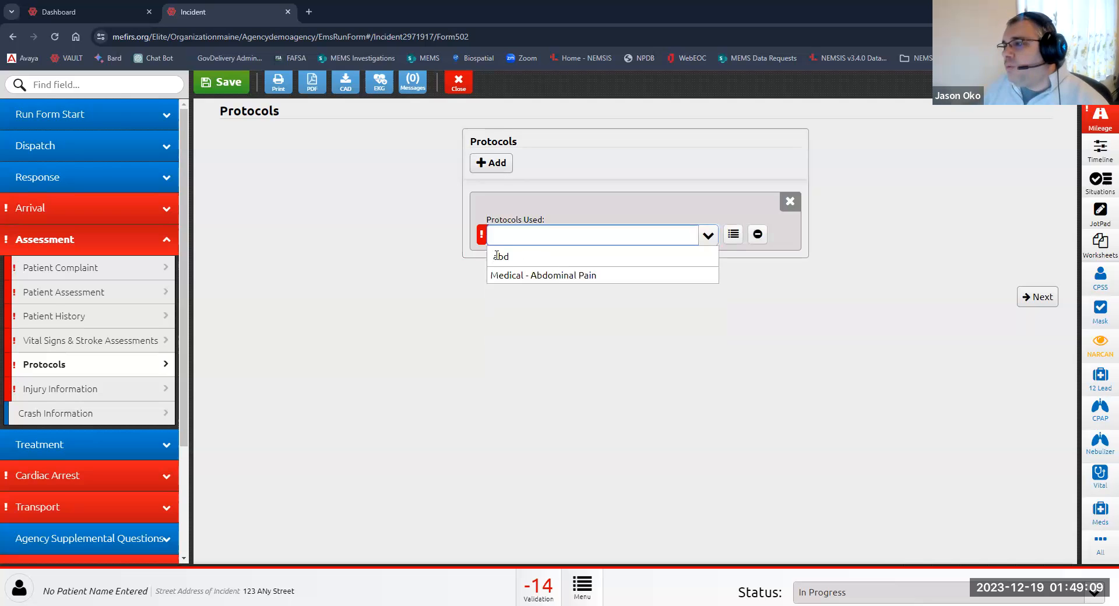
left_click(563, 281)
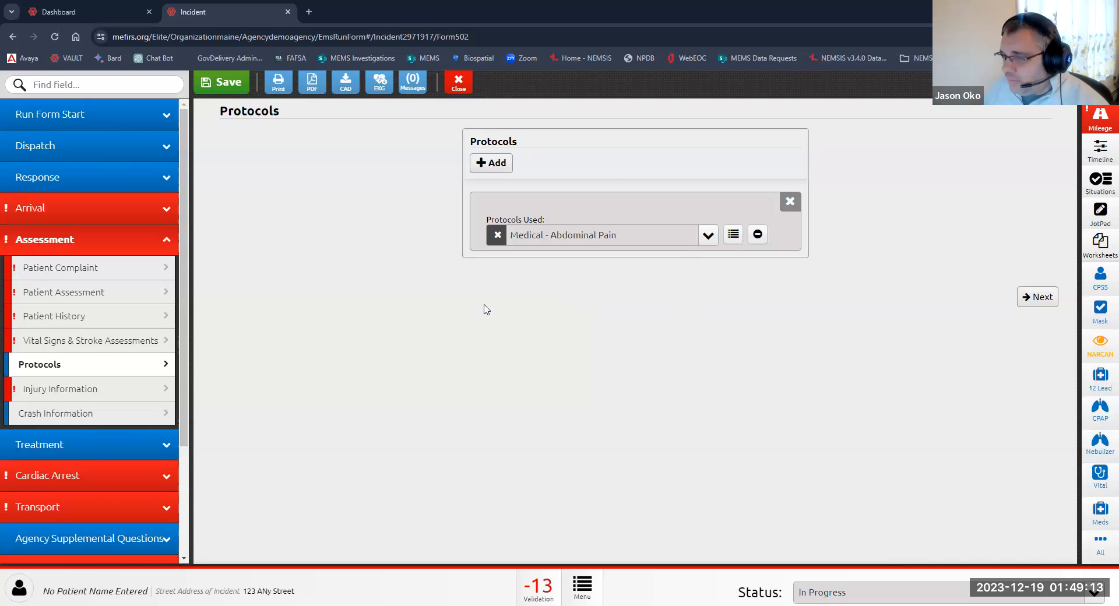
Step: Browse the Injury Information, Crash Information, Medication Administration and Cardiac Arrest sections of the form
left_click(48, 396)
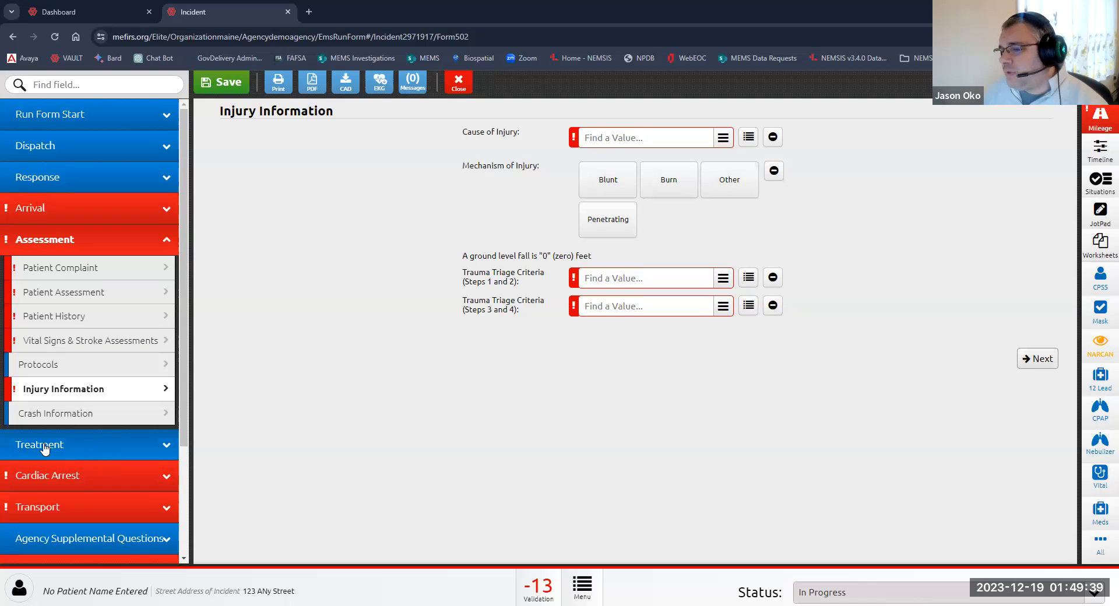
left_click(61, 415)
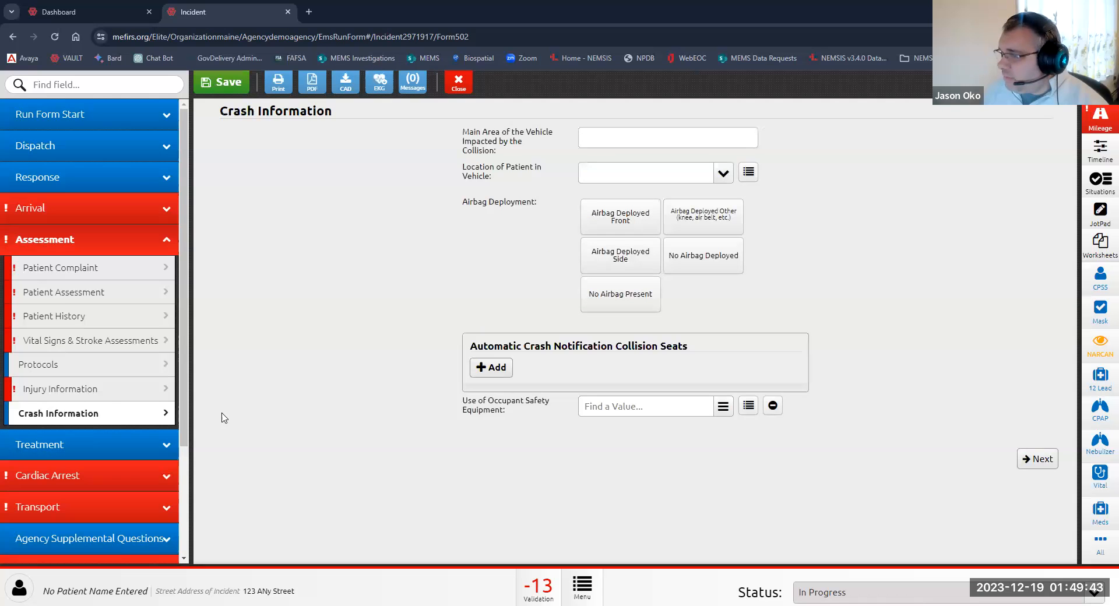
left_click(39, 446)
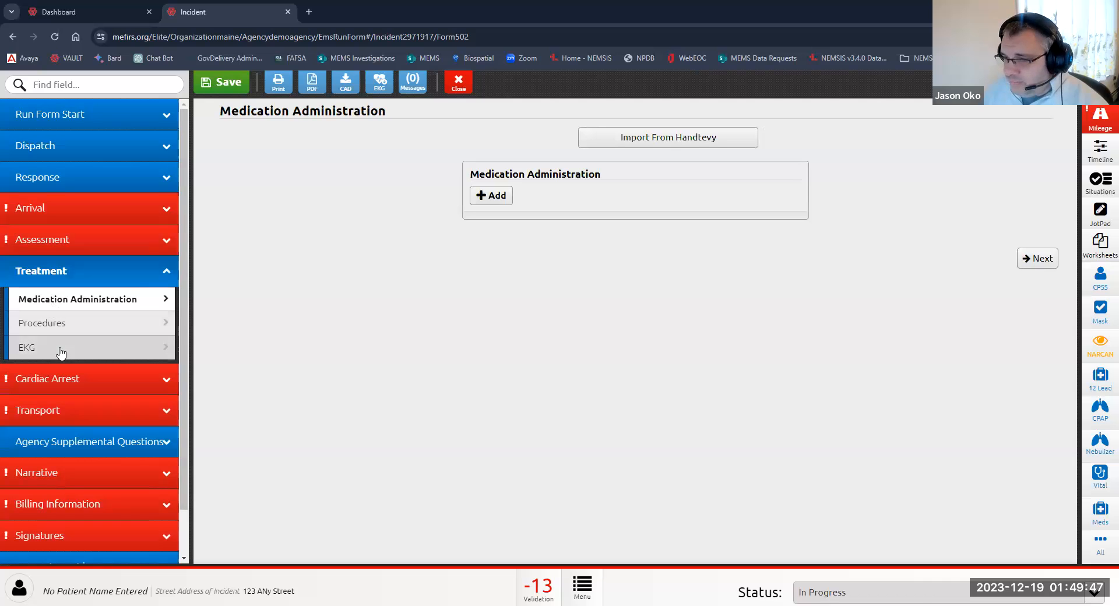
left_click(38, 383)
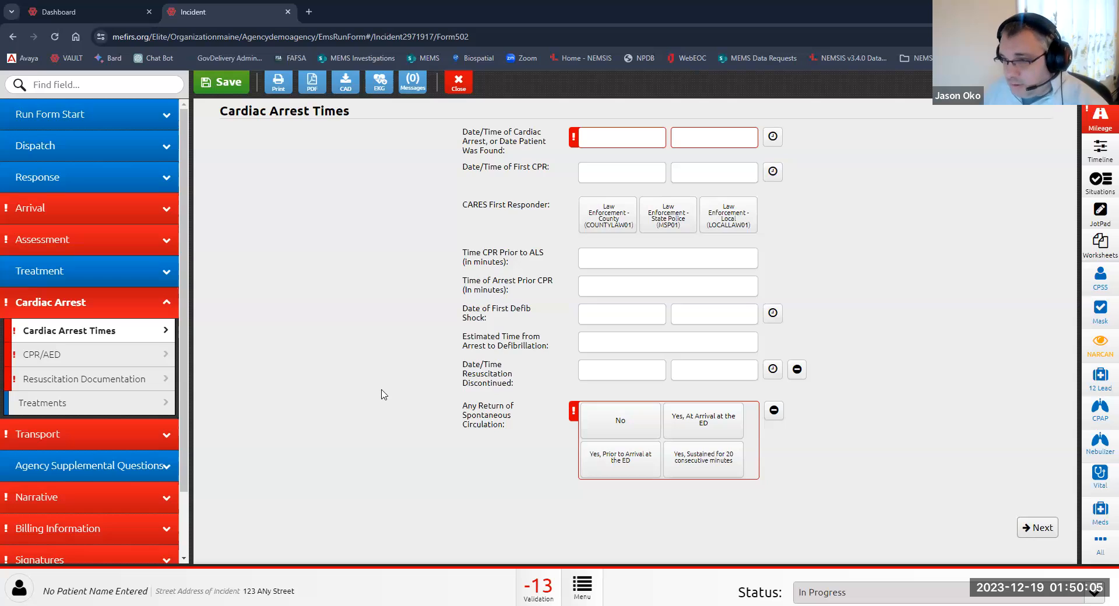
left_click(92, 360)
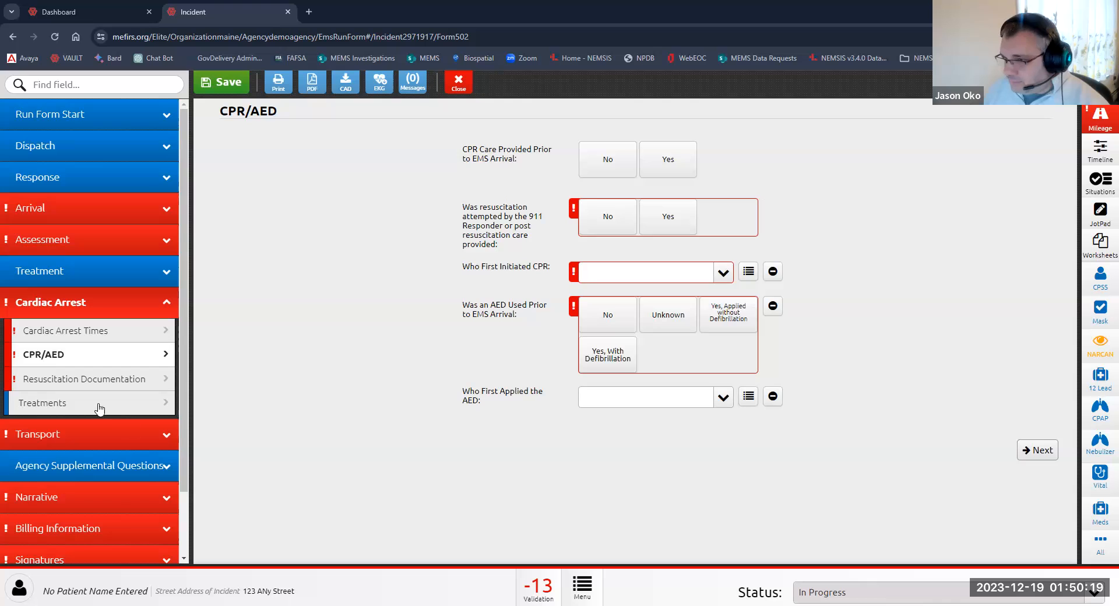
left_click(74, 386)
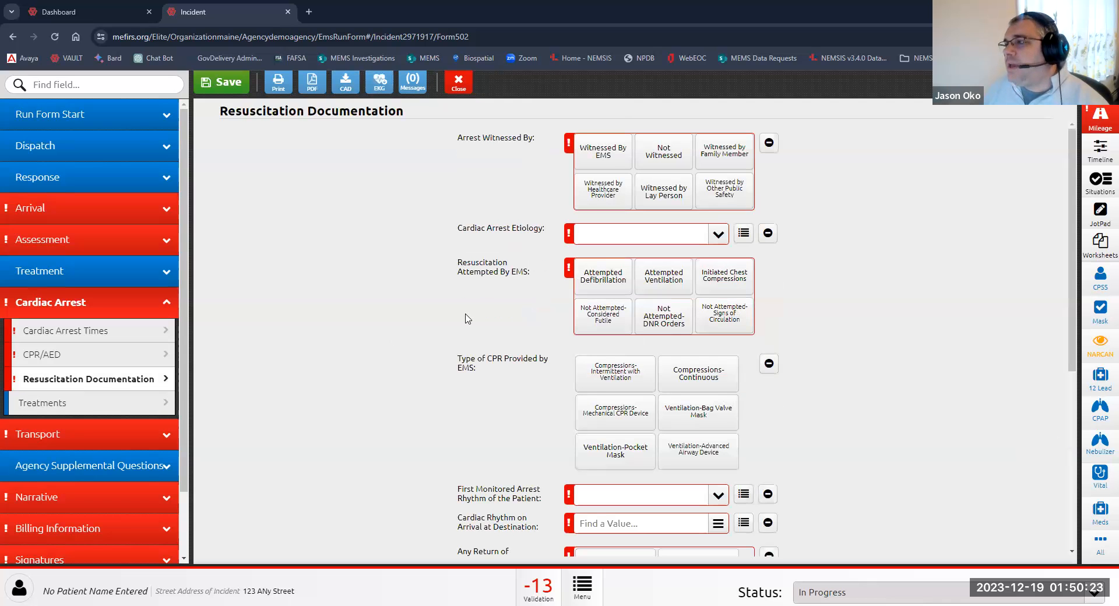
scroll(465, 318, "down", 5)
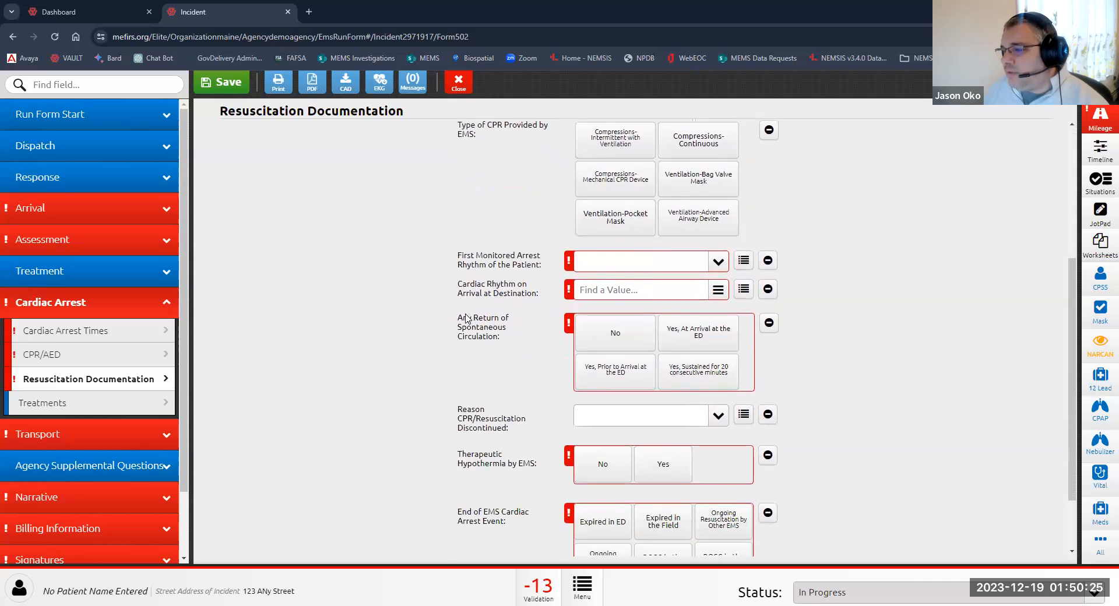
scroll(465, 318, "up", 5)
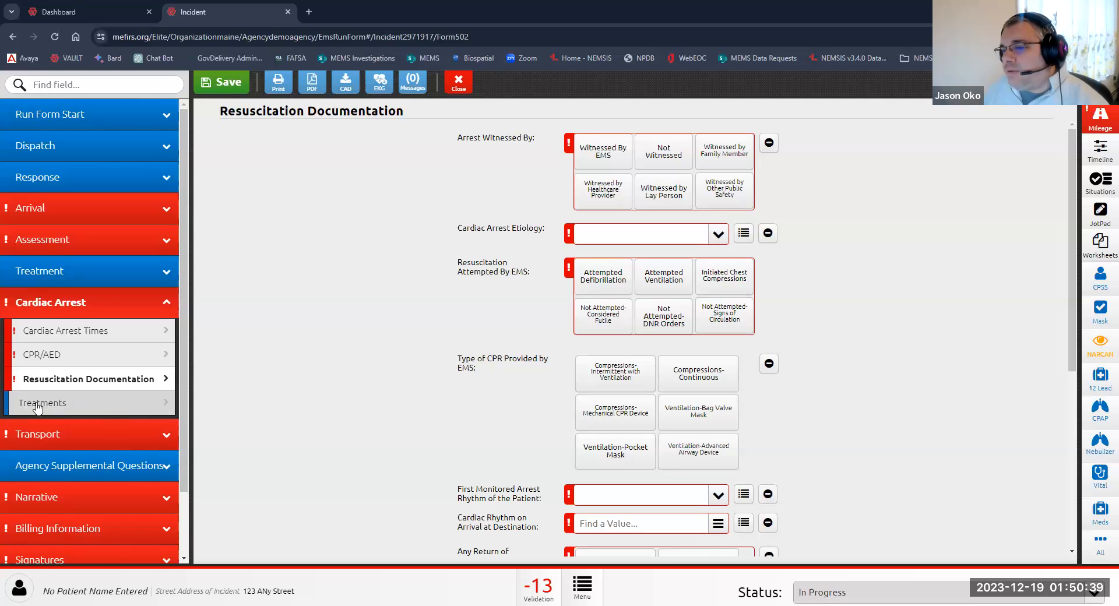
Step: Open cardiac arrest Treatments and add an EPINEPHrine 1Mg/10ML (1:10,000) cardiac arrest medication
left_click(62, 409)
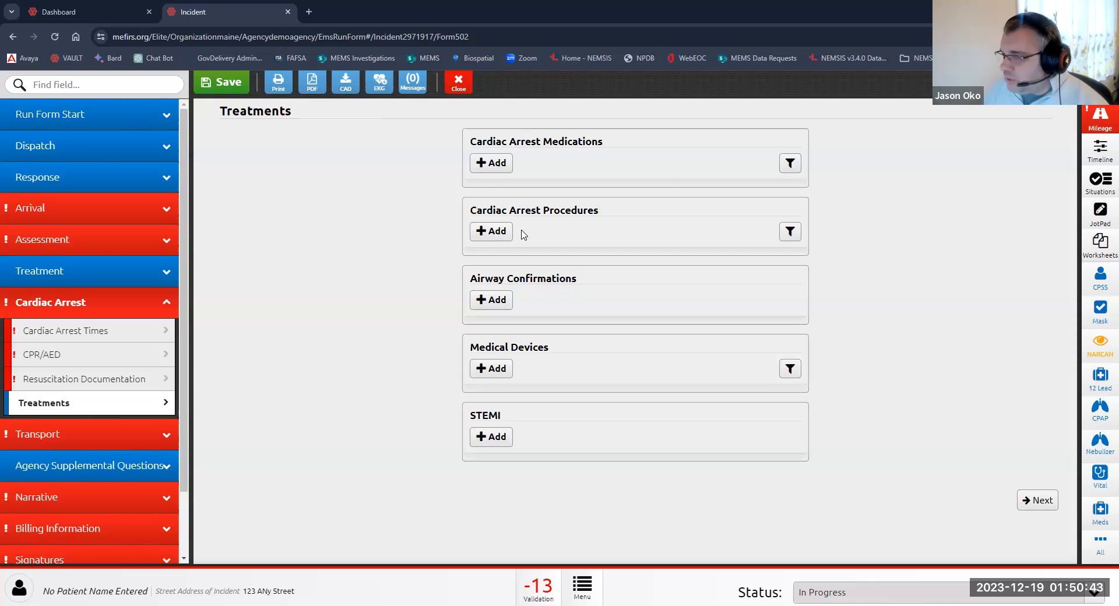
left_click(494, 163)
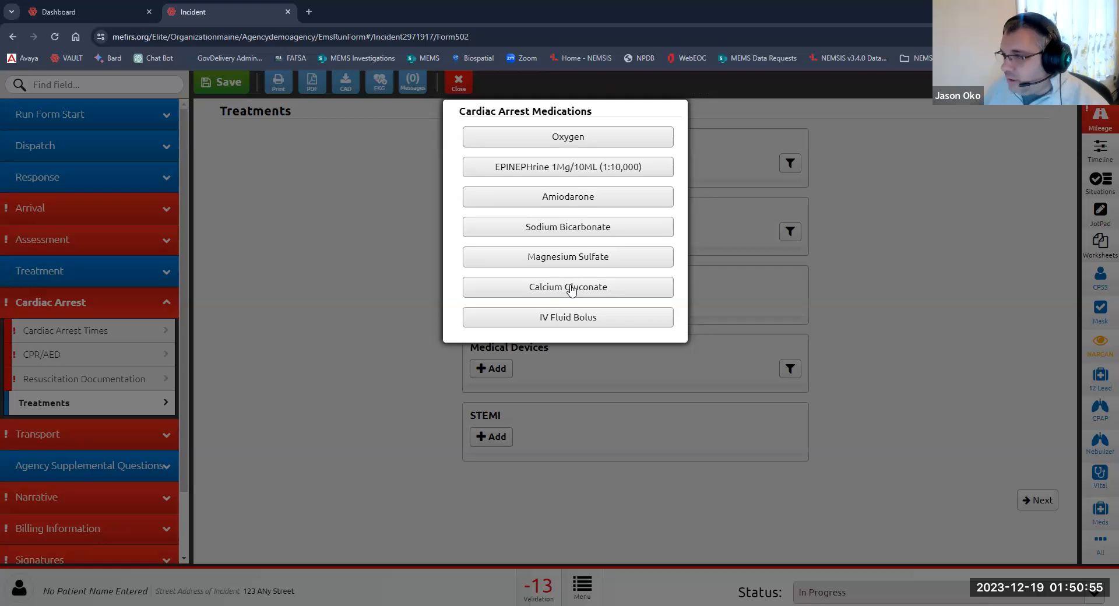
left_click(555, 167)
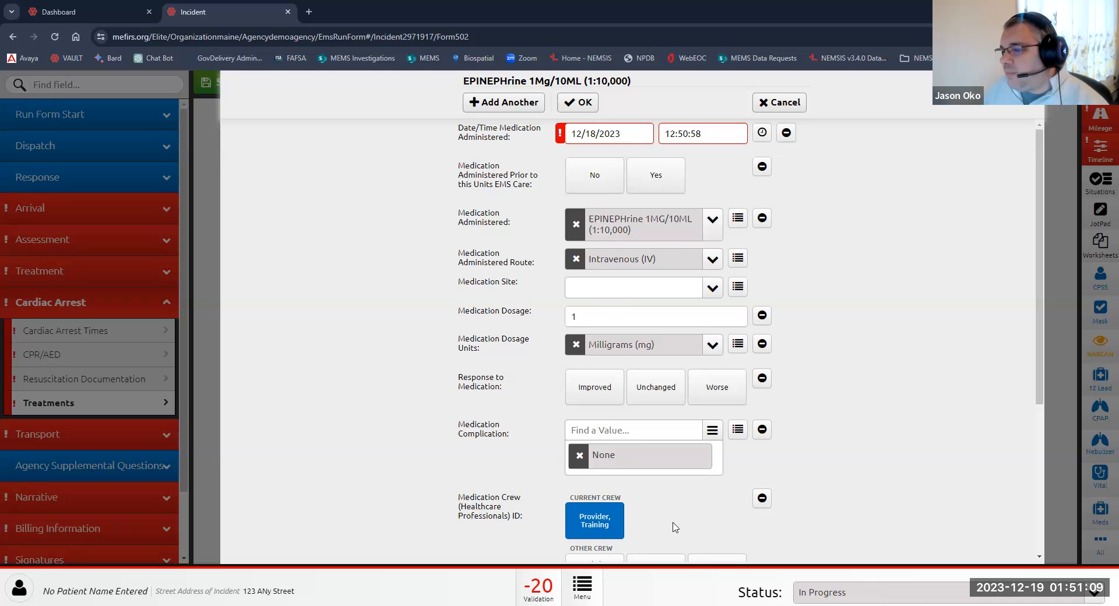
left_click(581, 107)
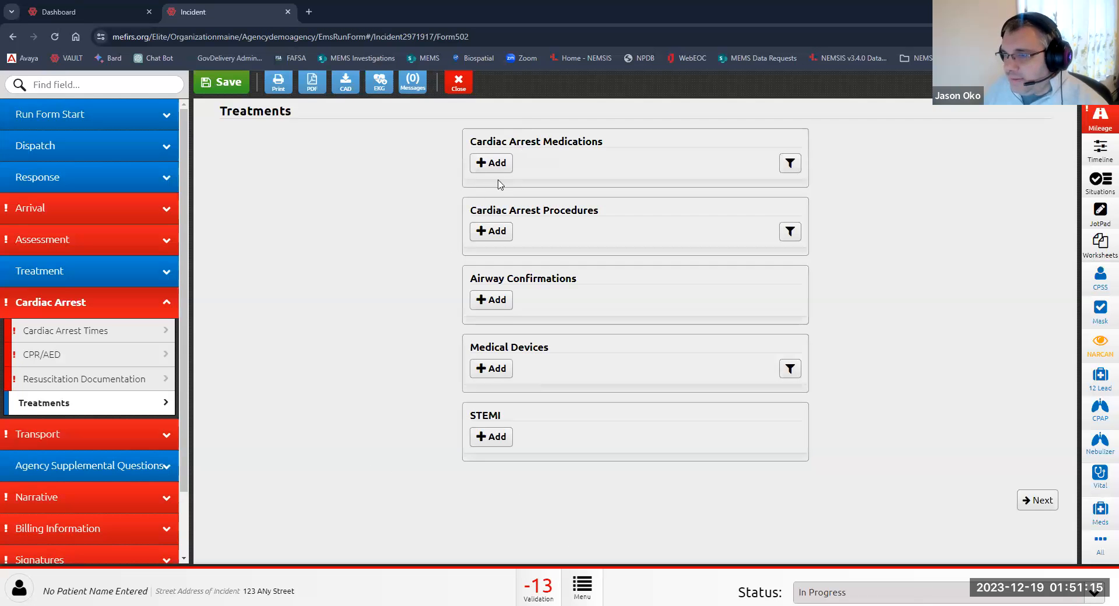
Step: Review the Transport Information fields
left_click(42, 439)
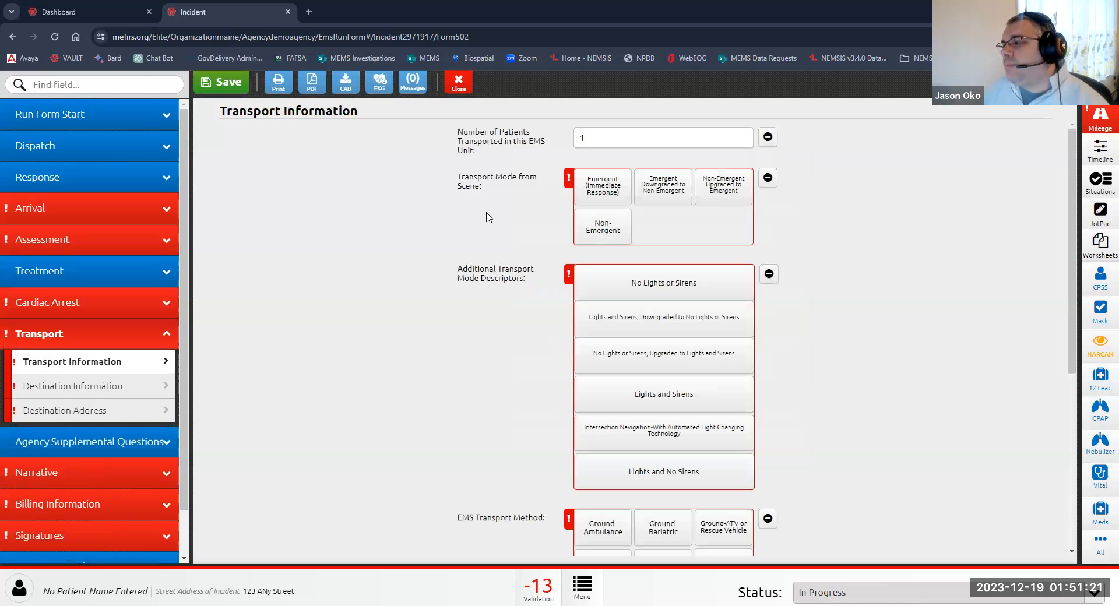
scroll(482, 285, "down", 5)
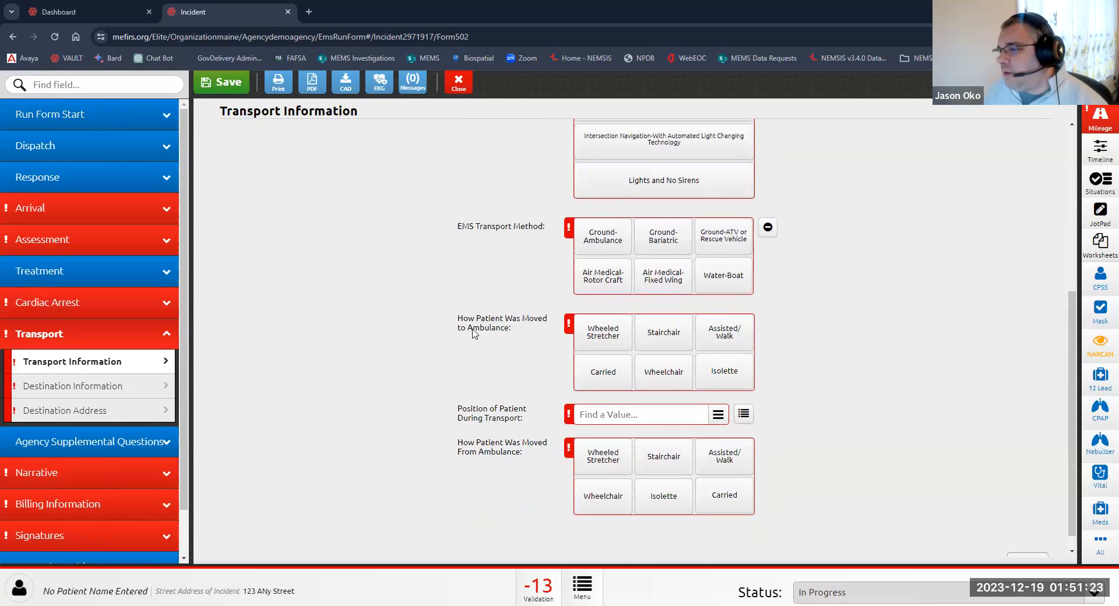
scroll(469, 339, "up", 5)
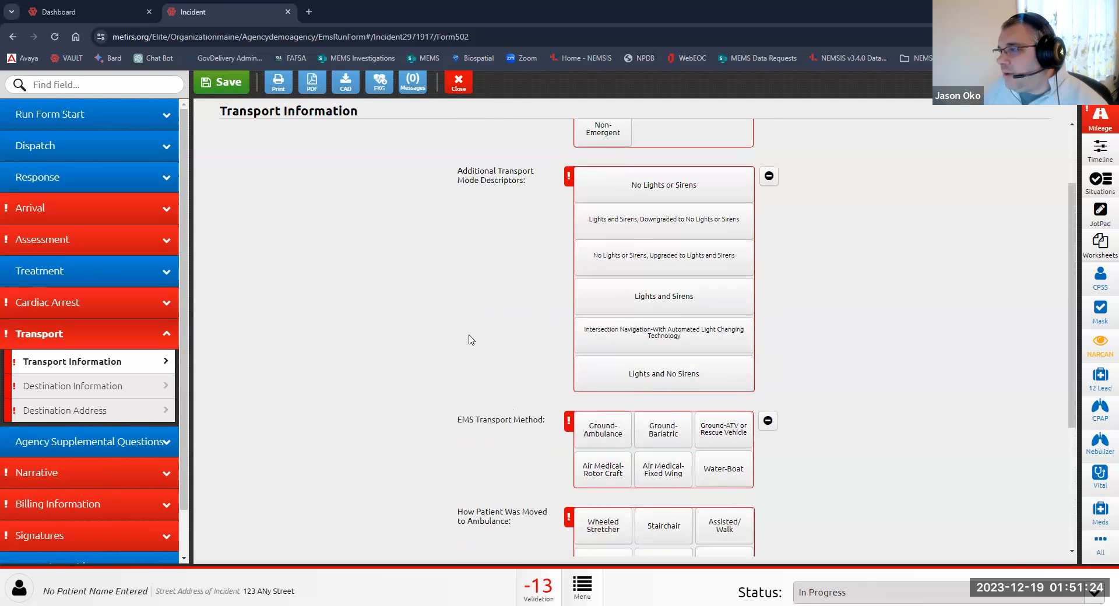
Step: Open Destination Information and set Destination/Transferred To to EASTERN MAINE MEDICAL CENTER
left_click(85, 387)
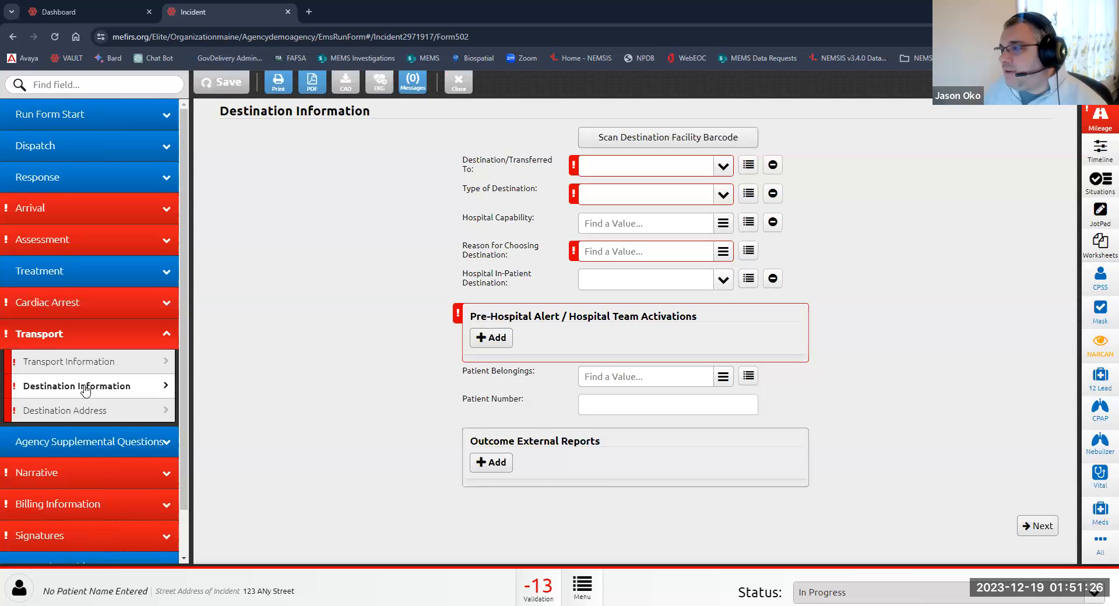
left_click(612, 172)
type("eatern")
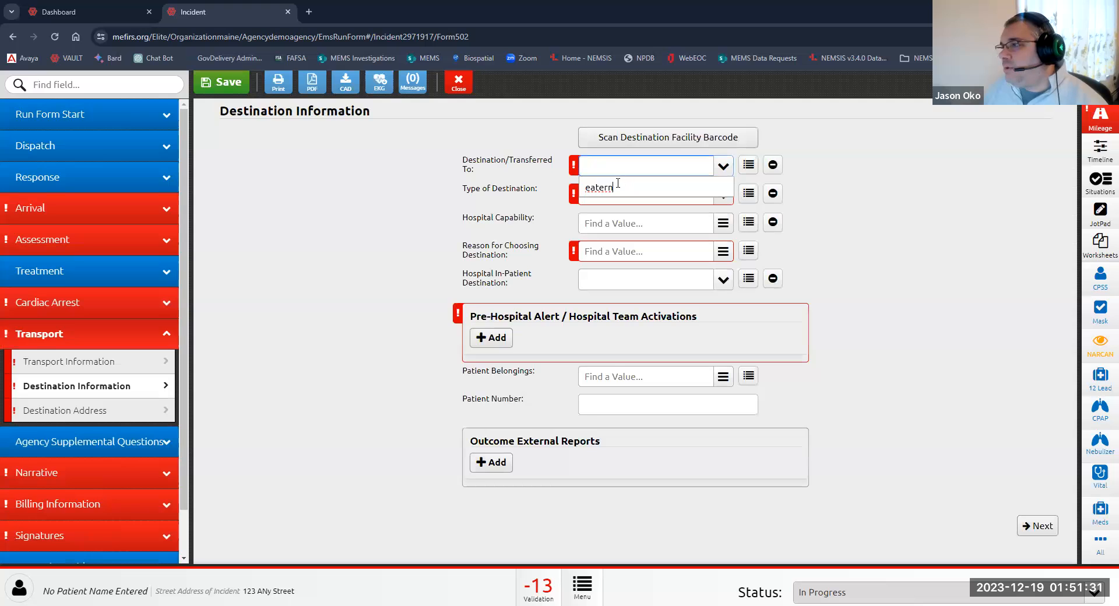
left_click(593, 188)
type("s")
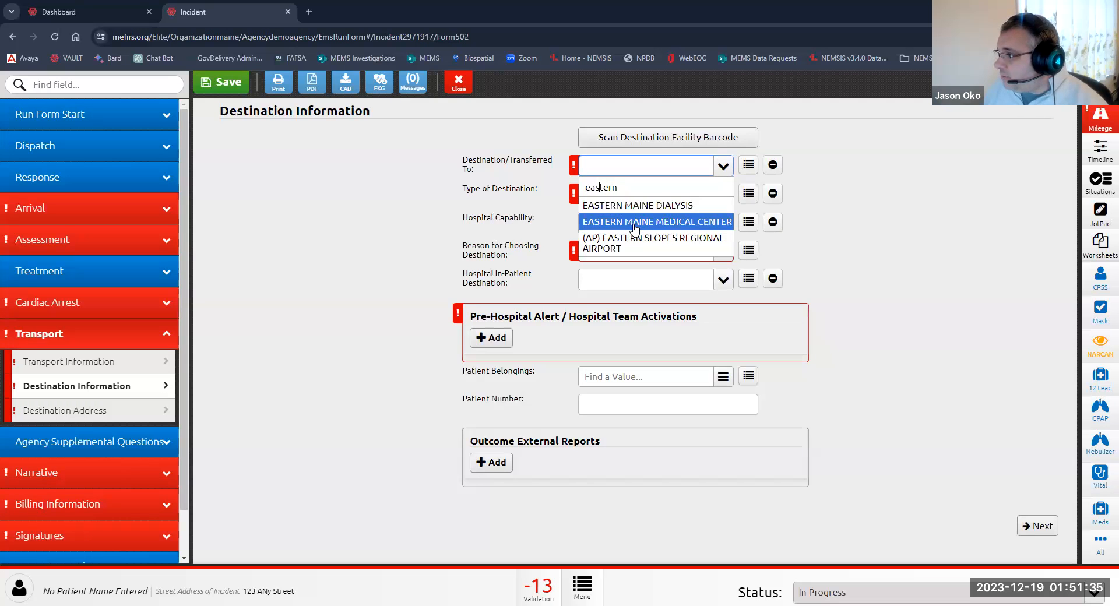
left_click(638, 221)
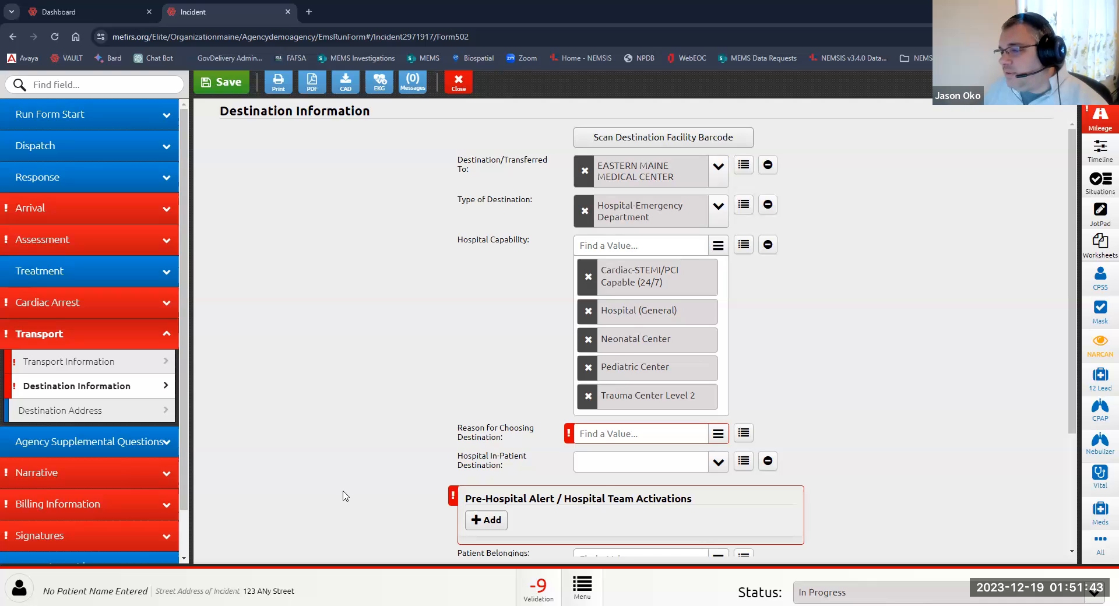
scroll(333, 432, "down", 3)
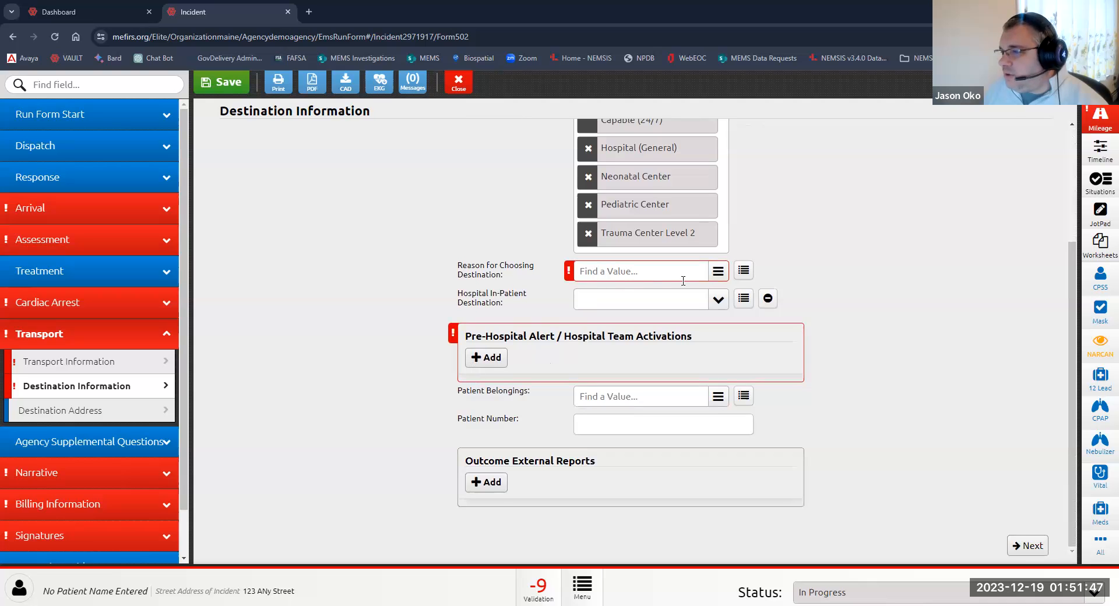
left_click(718, 272)
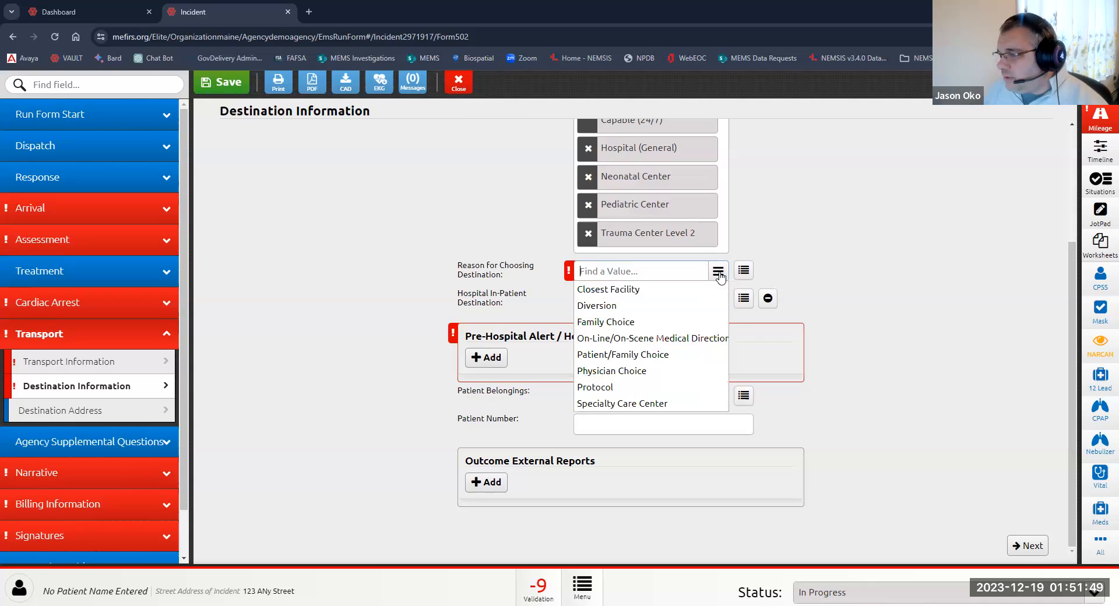
left_click(609, 307)
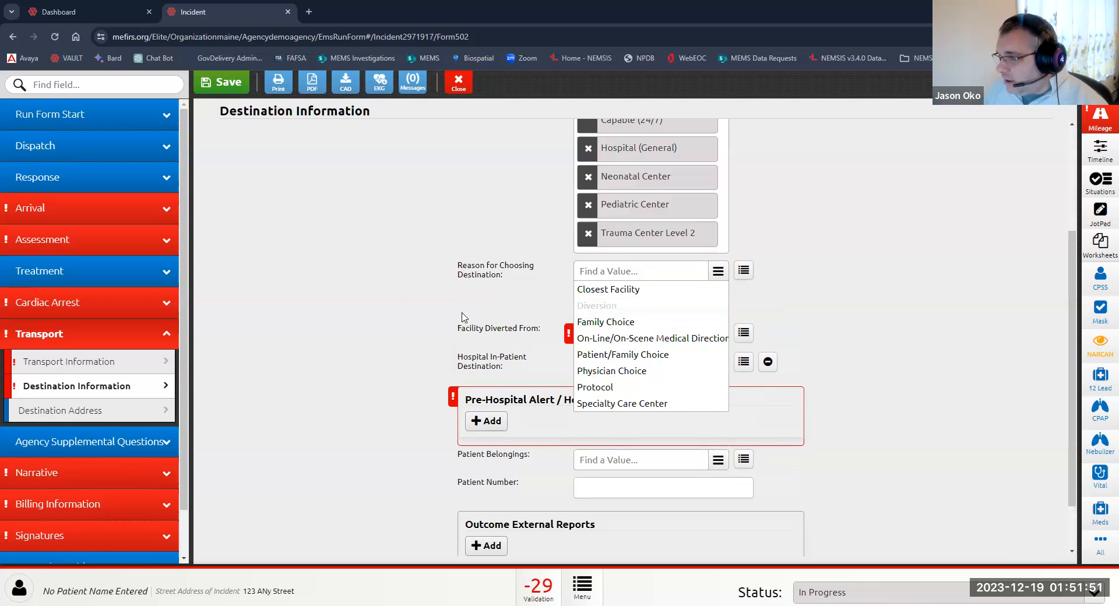
left_click(388, 301)
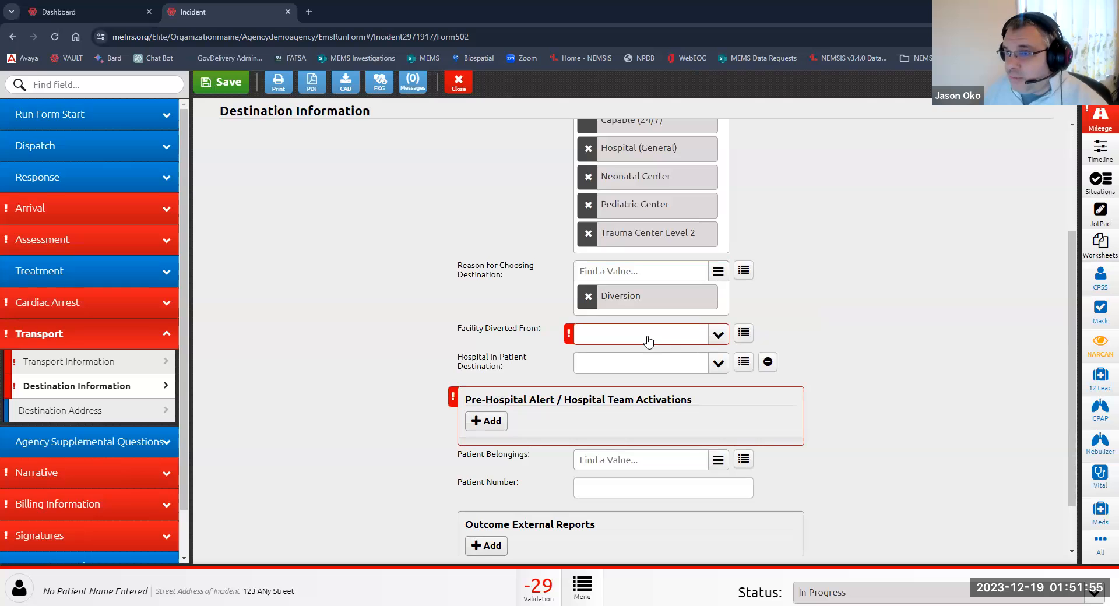
left_click(587, 296)
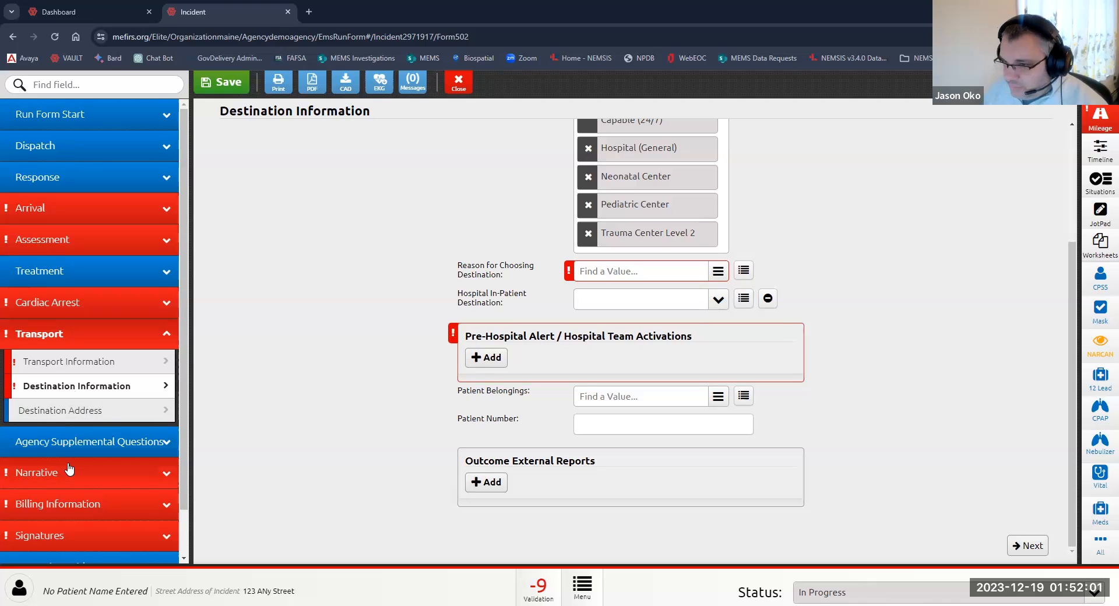
Step: Open the Agency Supplemental Questions and Narrative sections
left_click(83, 447)
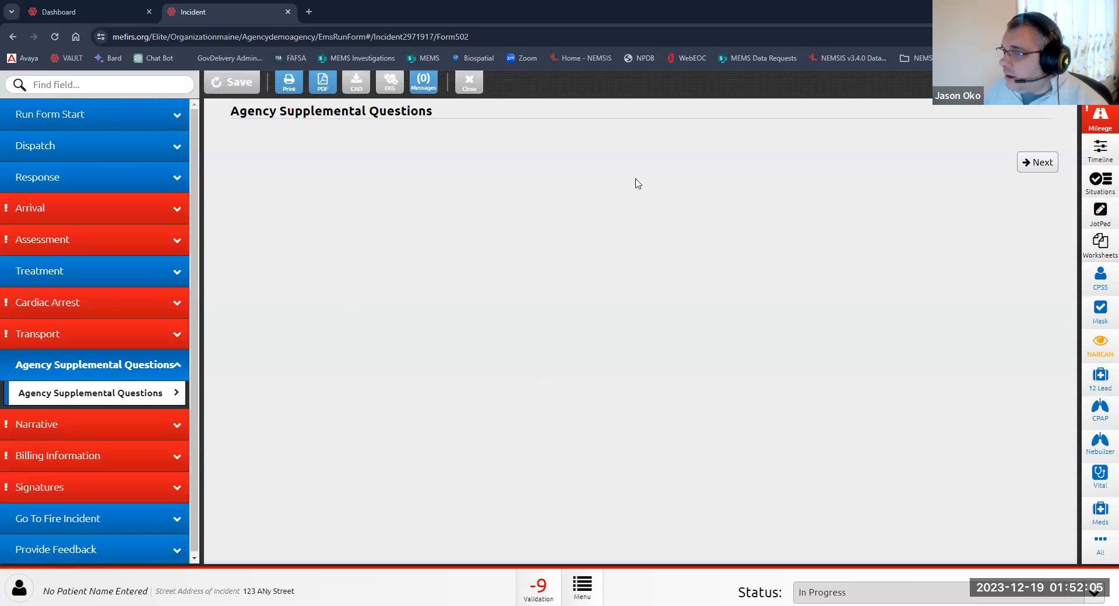
left_click(77, 429)
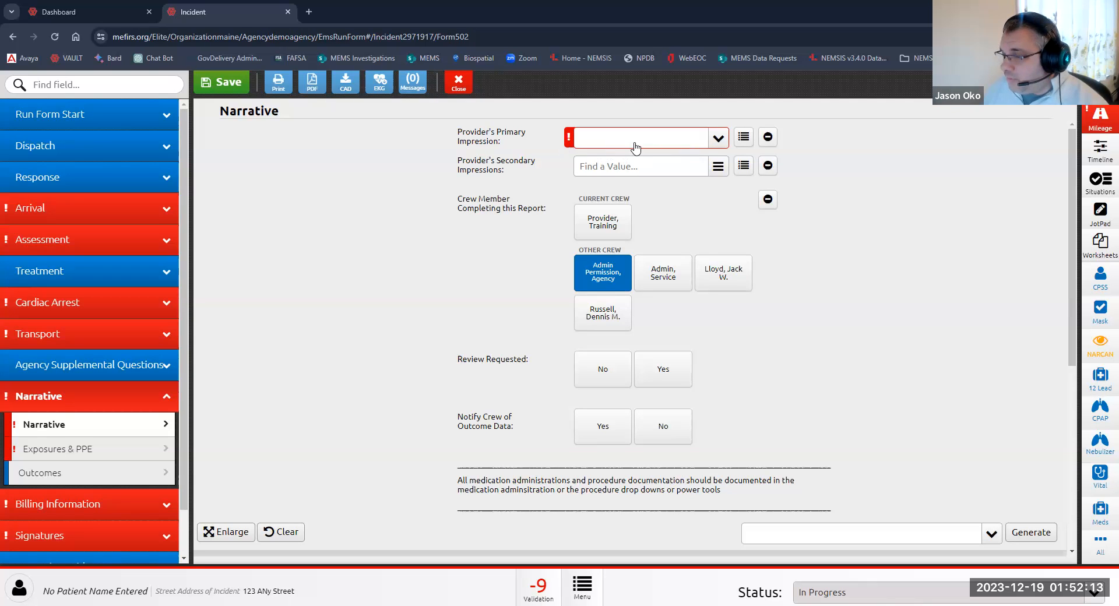
Step: Set Type of Service Requested to Hospital-to-Hospital Transfer in Dispositions
left_click(74, 119)
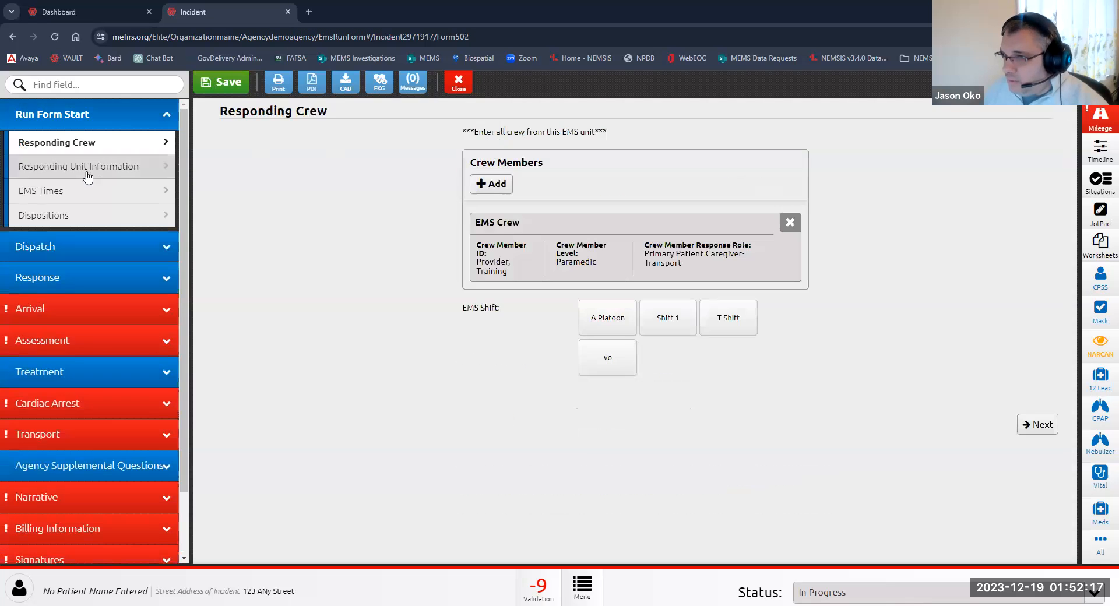
left_click(74, 219)
left_click(622, 156)
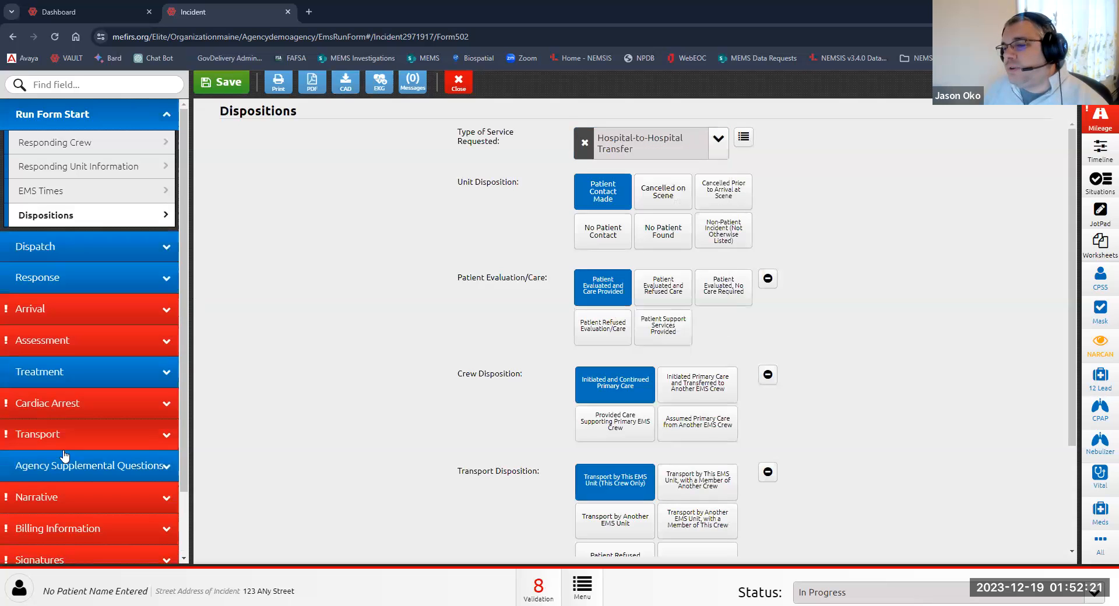
Step: Review the Narrative section's interfacility transfer reasons and report fields
left_click(69, 498)
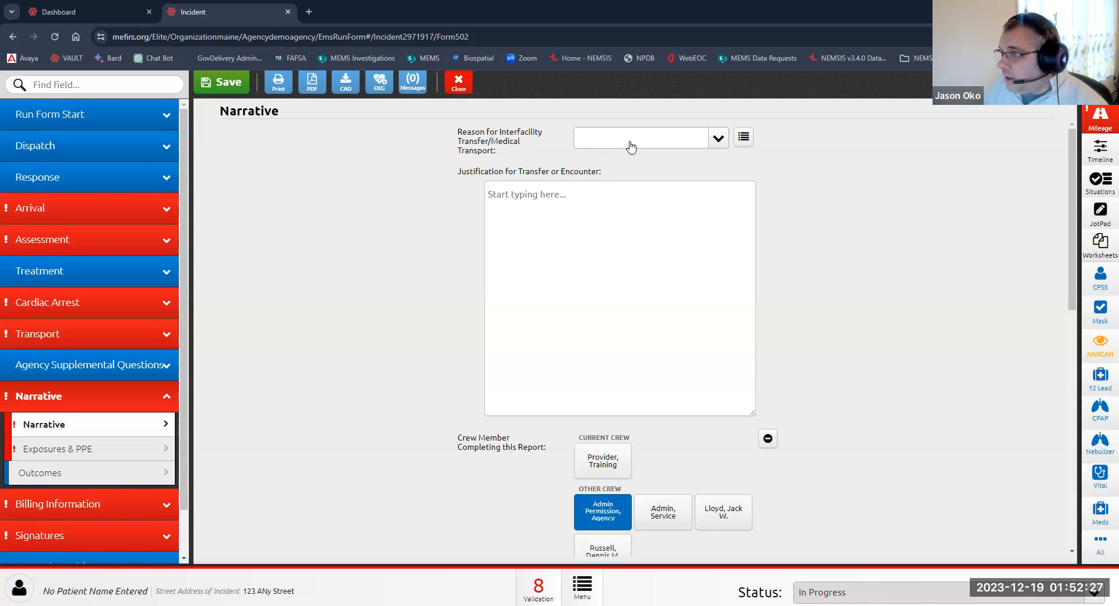
left_click(630, 143)
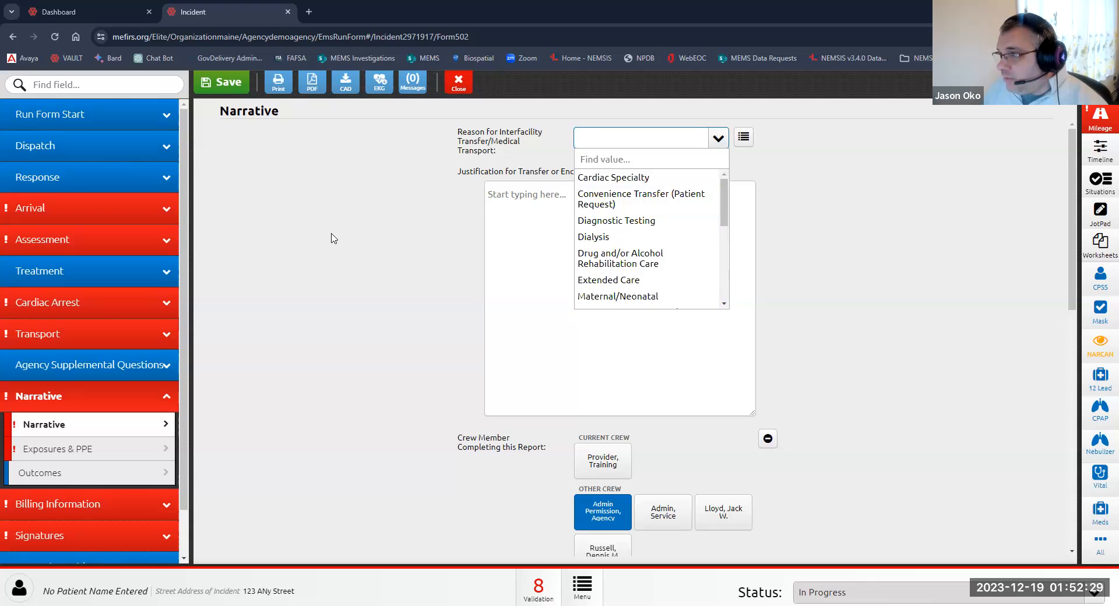
left_click(385, 227)
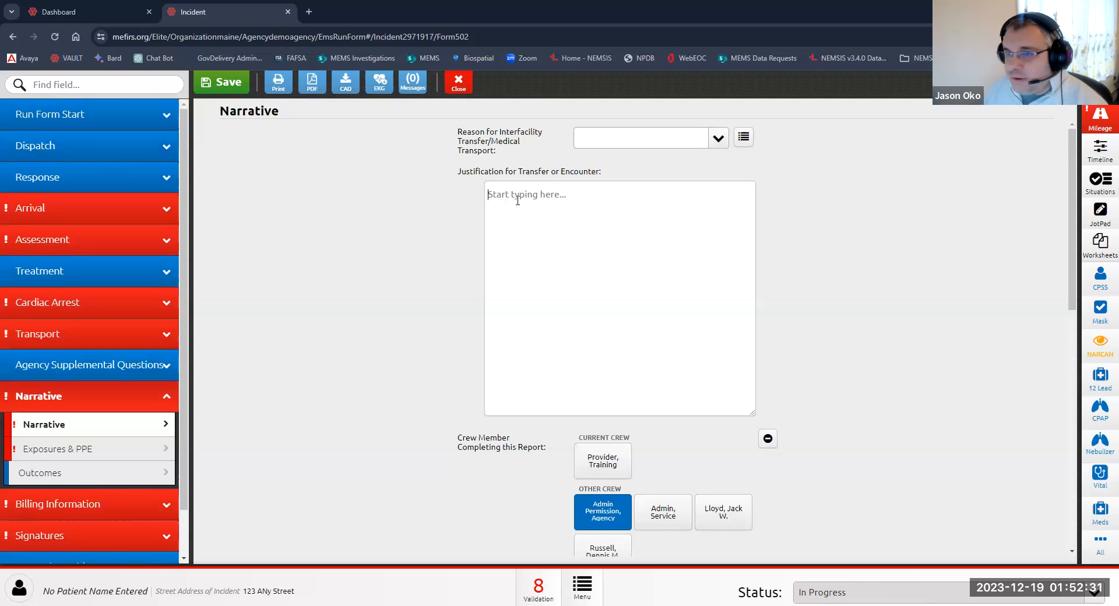
scroll(527, 325, "down", 4)
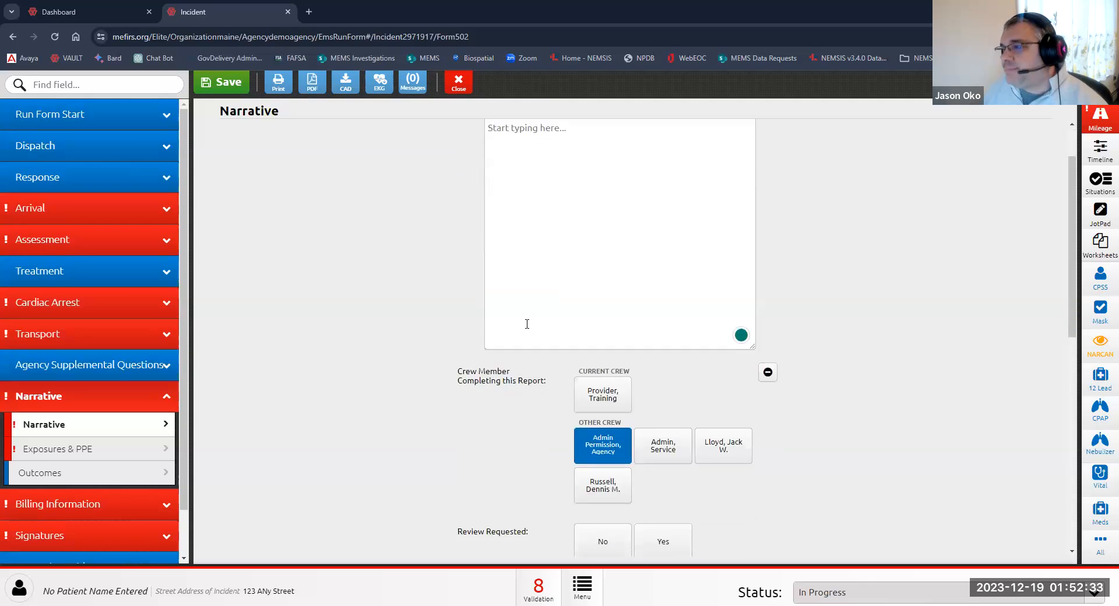
scroll(390, 332, "up", 4)
scroll(292, 429, "down", 8)
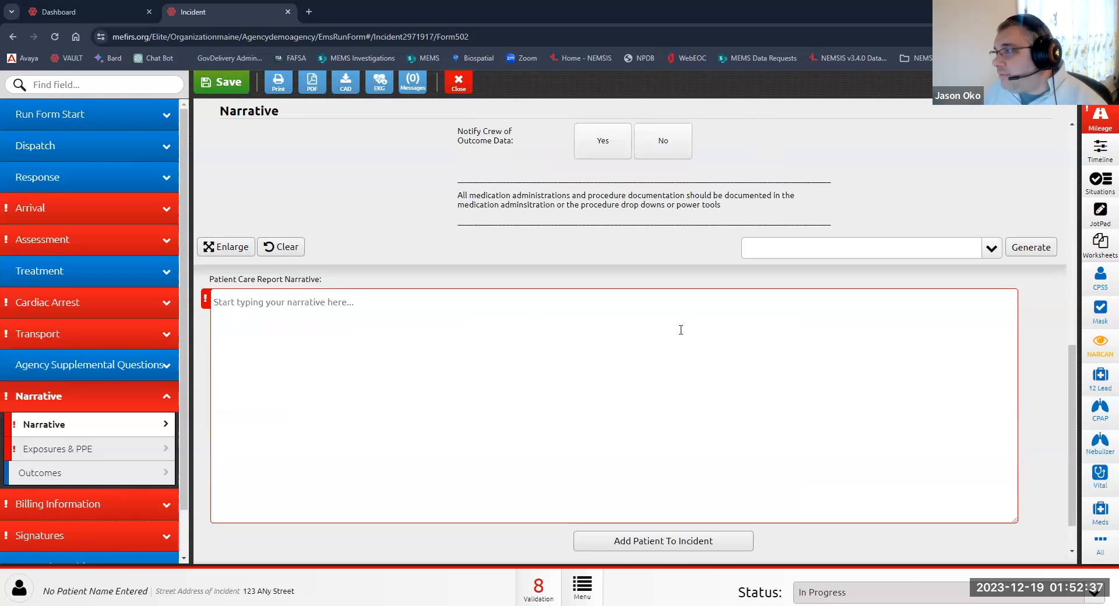
scroll(679, 329, "up", 3)
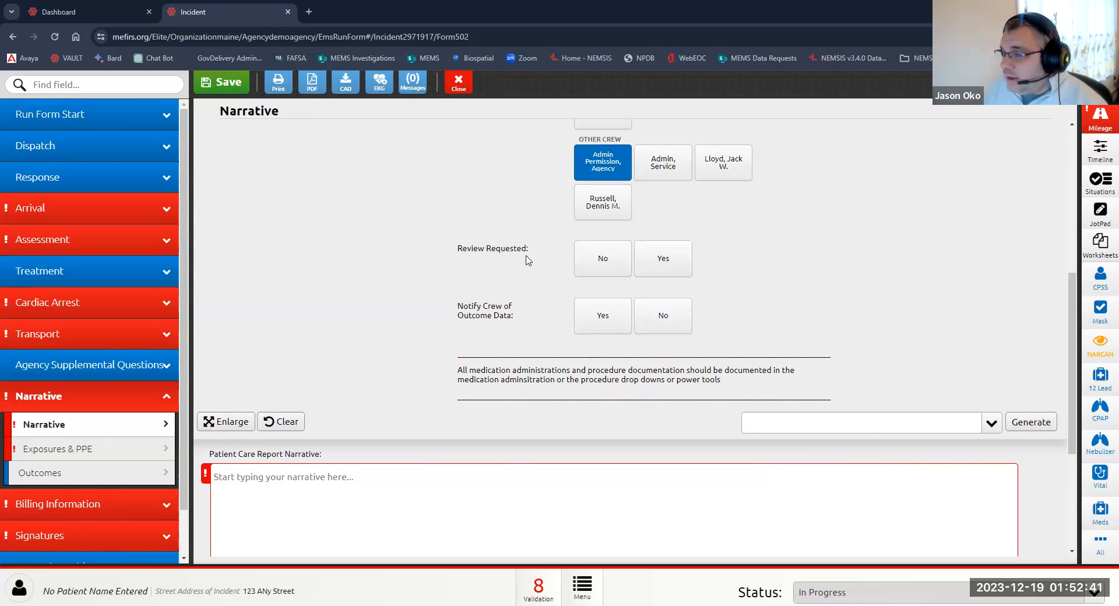
Step: Set Review Requested to Yes and leave Notify Crew of Outcome Data unselected
left_click(659, 259)
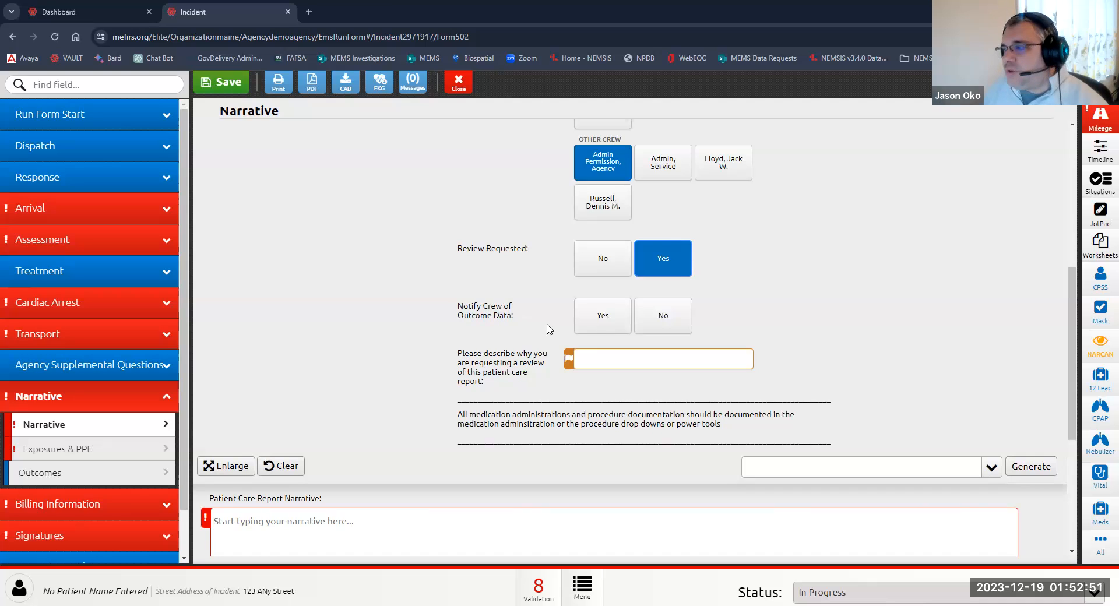
left_click(600, 320)
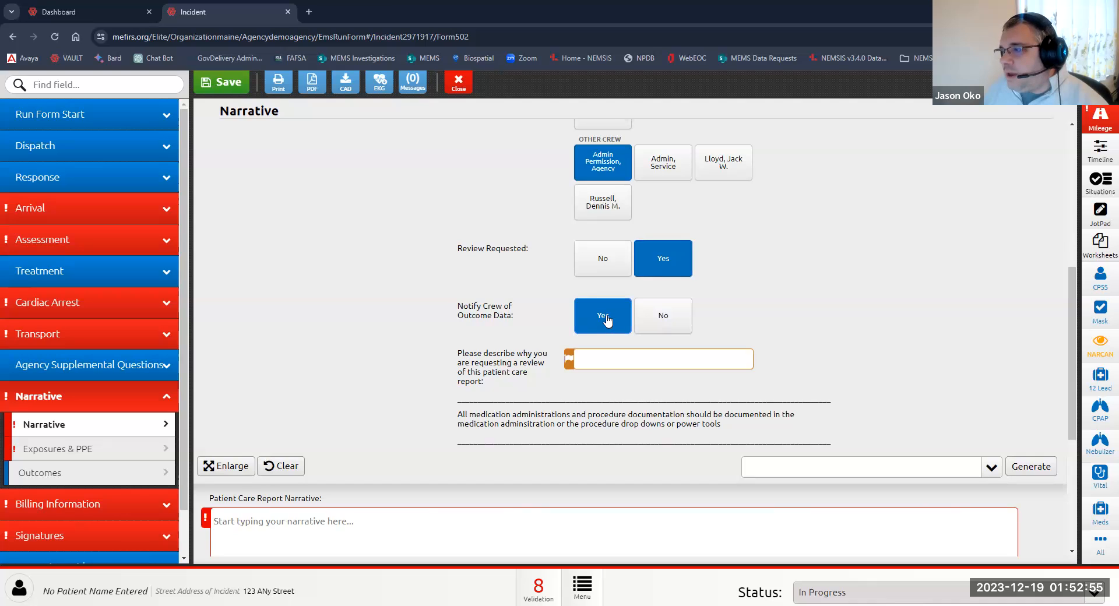
left_click(608, 321)
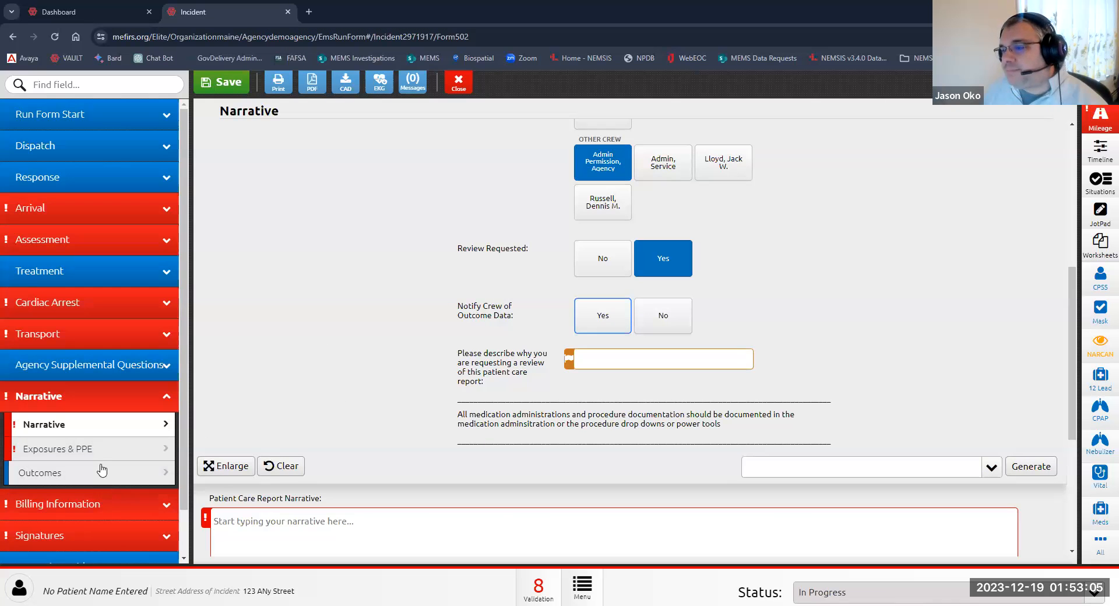
Step: Review the Outcomes section fields
left_click(72, 478)
scroll(387, 295, "down", 3)
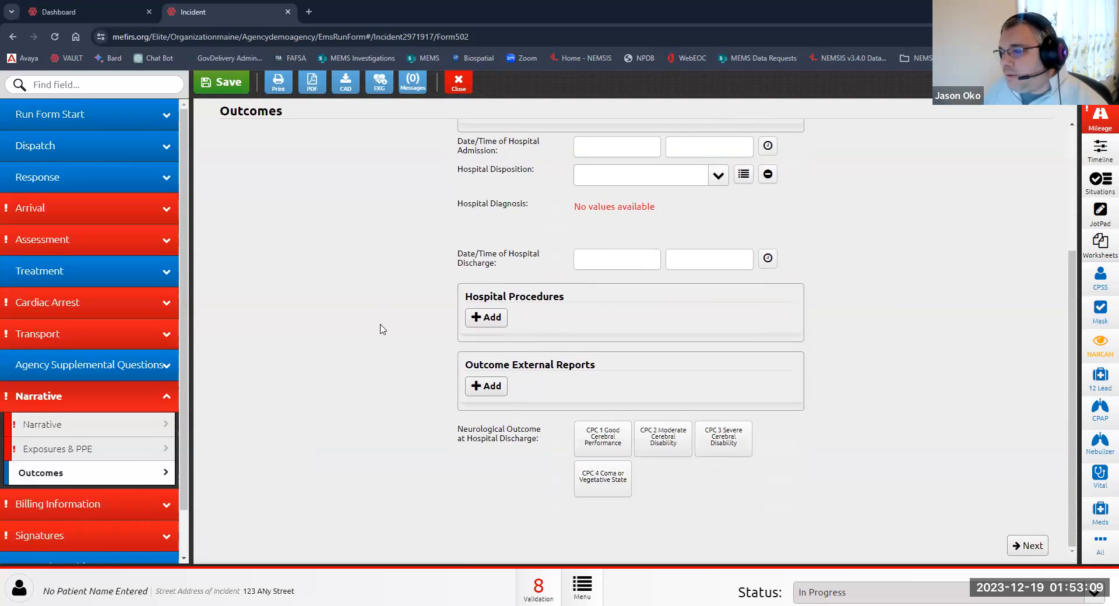
scroll(381, 329, "up", 3)
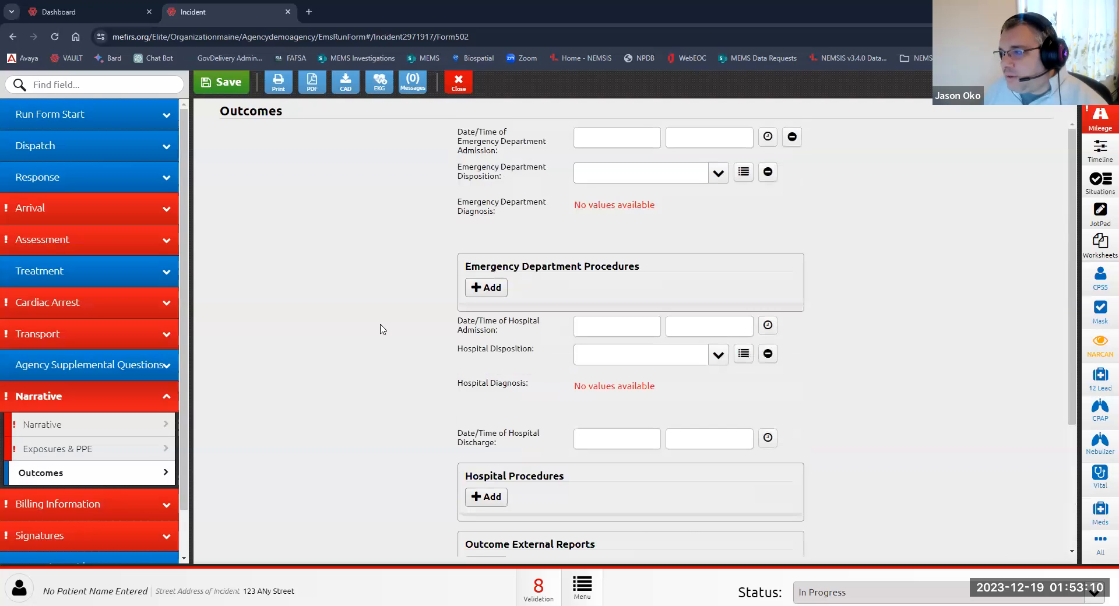
Step: Review the Billing Insurance Information level-of-care options, then return to Dispositions
left_click(79, 403)
left_click(80, 427)
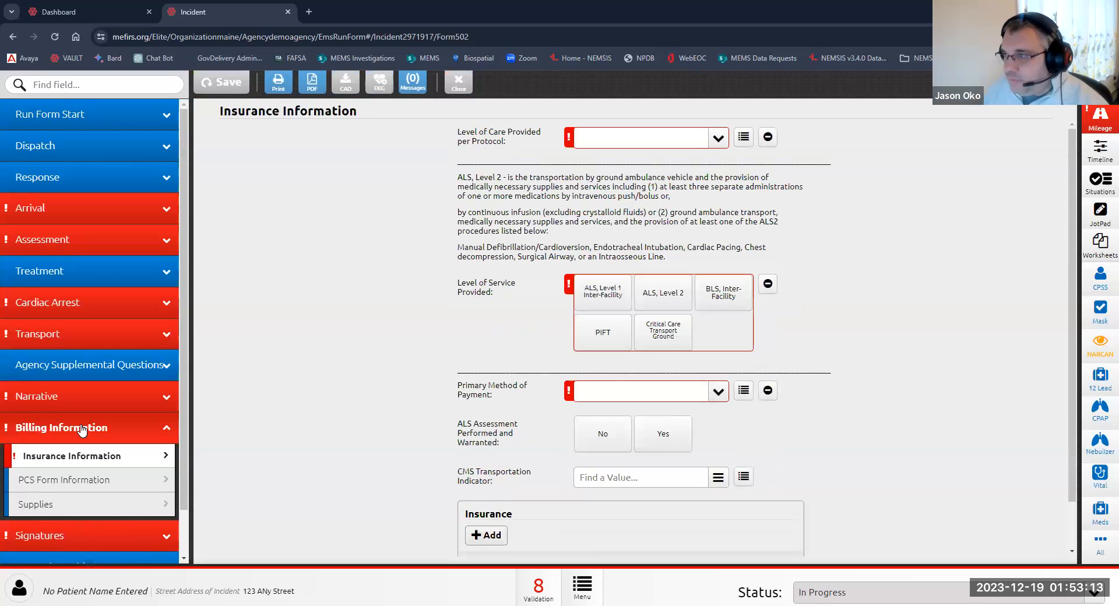
left_click(615, 149)
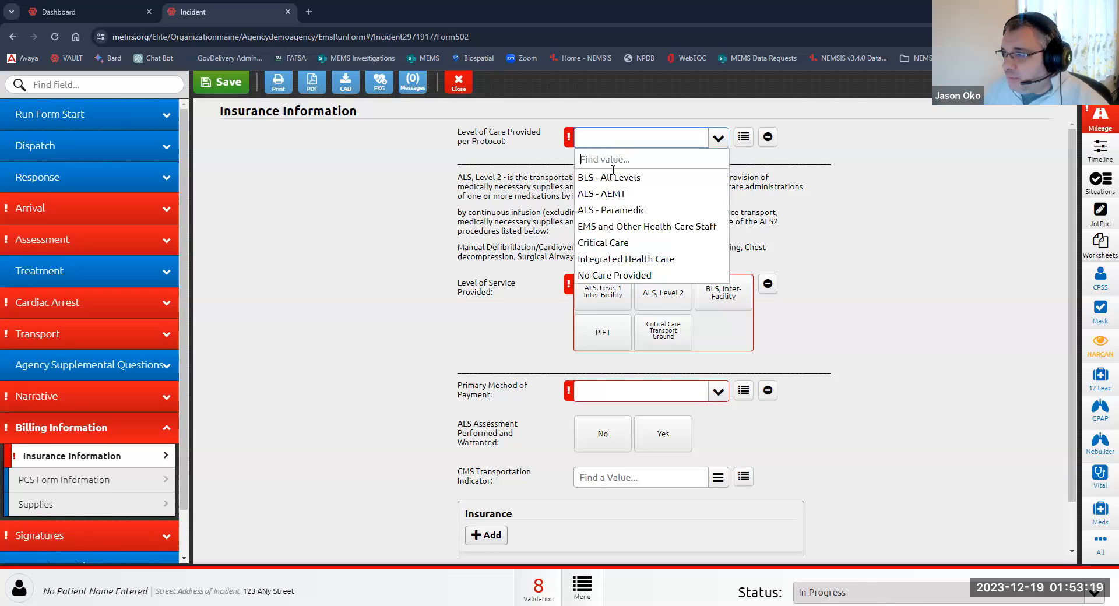
left_click(402, 219)
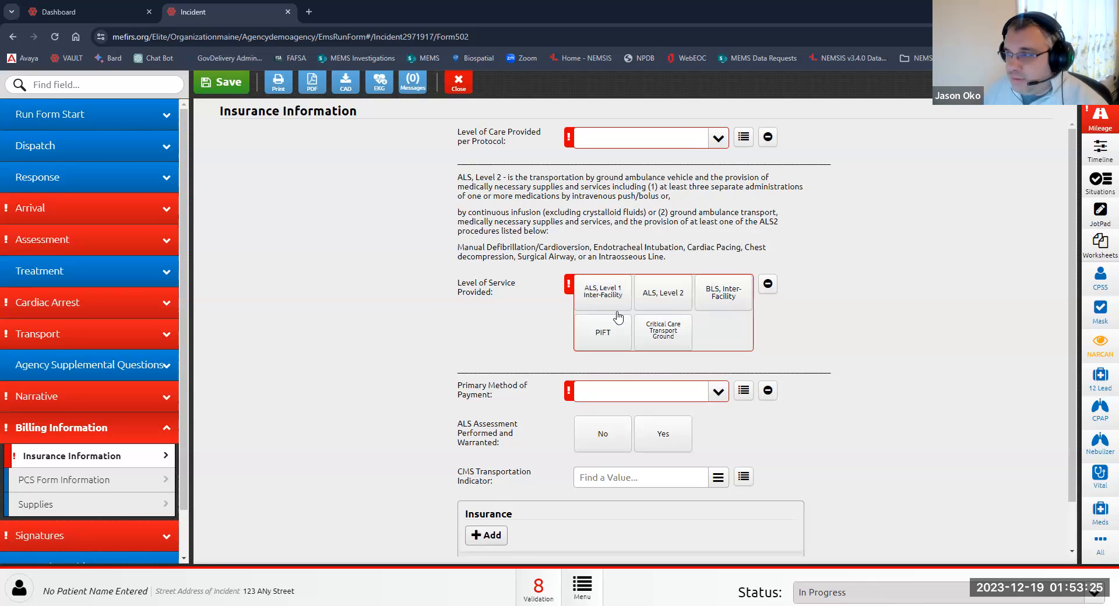
left_click(119, 123)
left_click(121, 218)
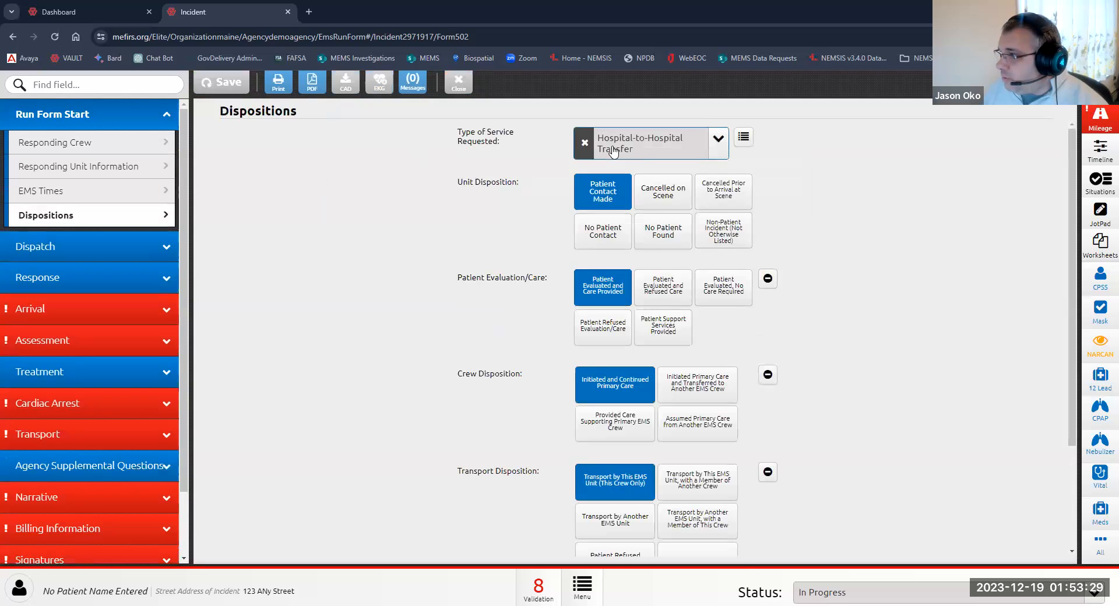
Step: Change Type of Service Requested to Emergency Response (Primary Response Area)
left_click(613, 152)
left_click(602, 210)
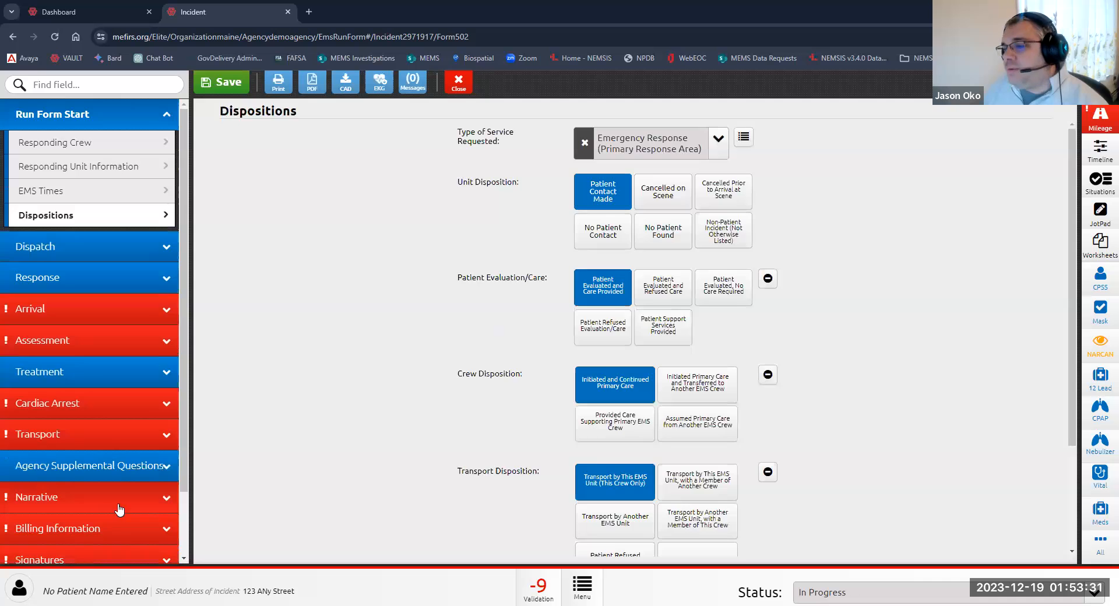
Step: Open Billing Information's Insurance Information and review the Primary Method of Payment options
left_click(120, 510)
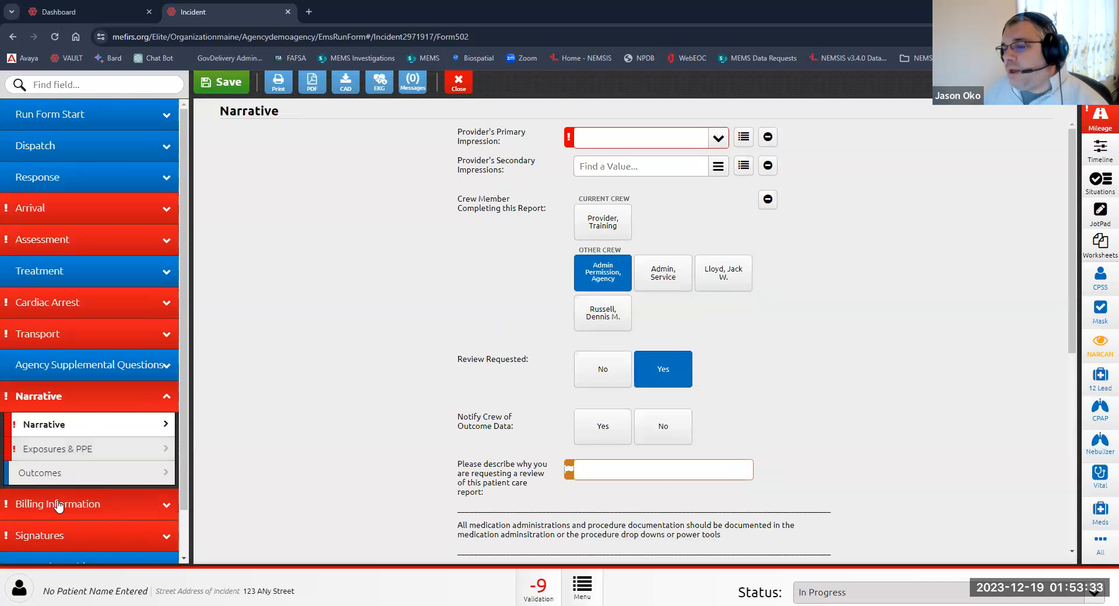
left_click(59, 504)
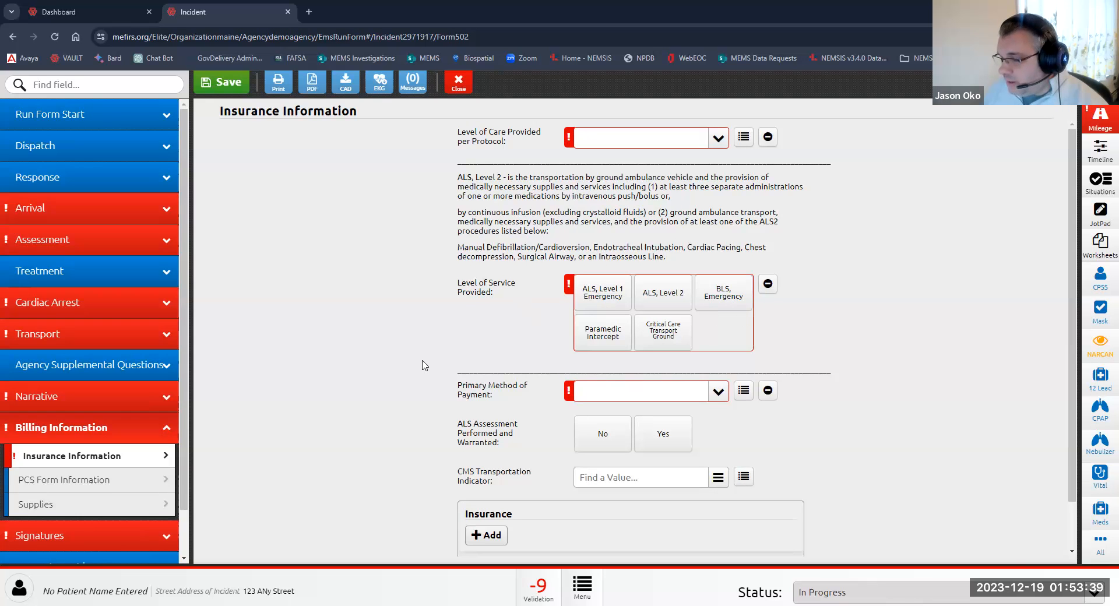
scroll(442, 362, "down", 1)
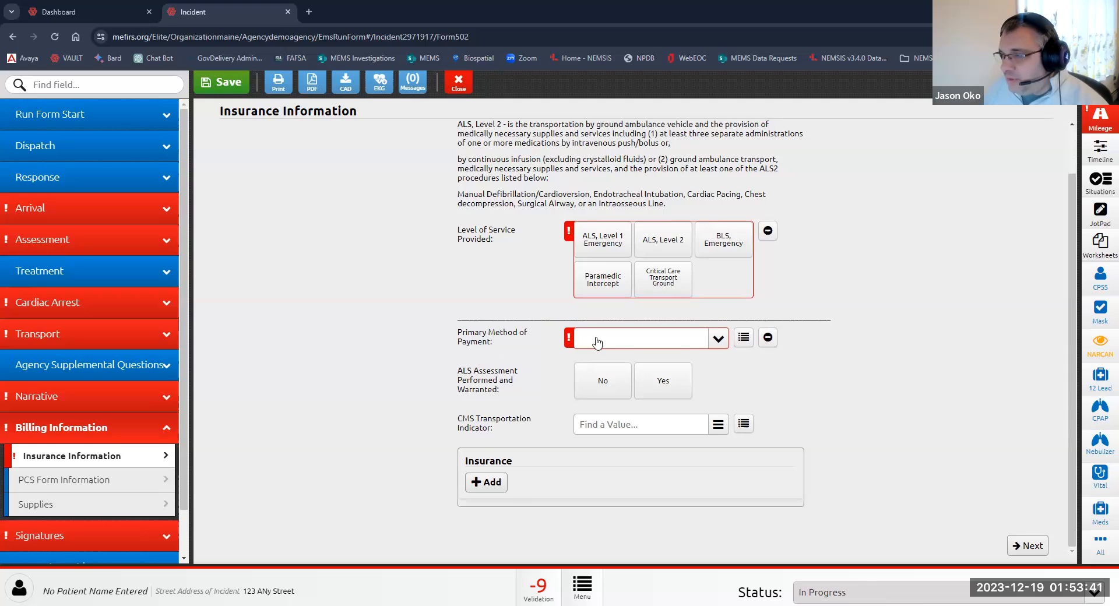
left_click(718, 340)
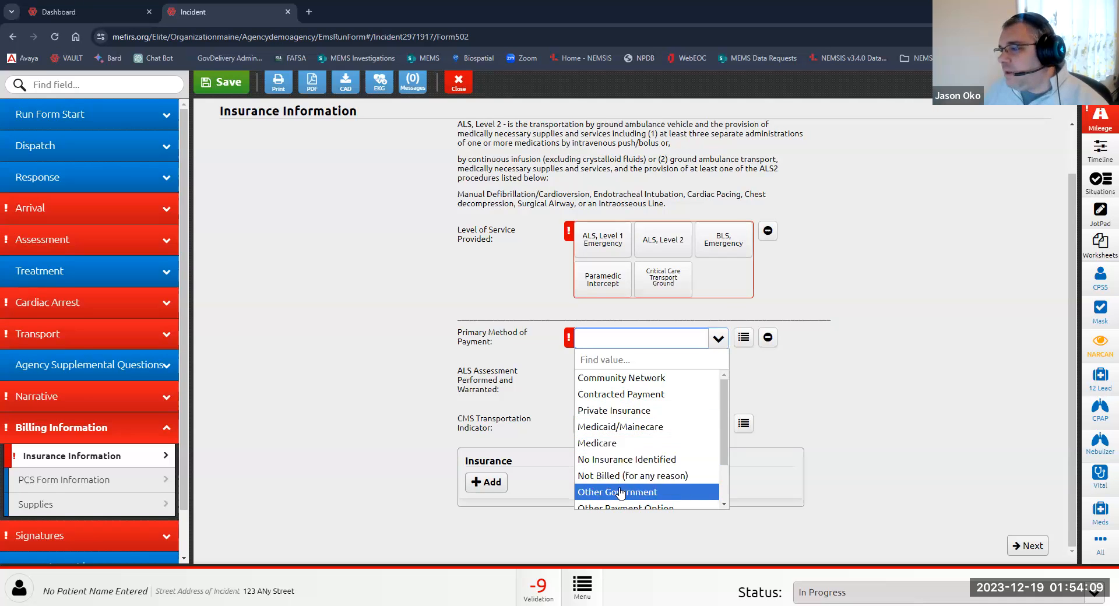
scroll(626, 492, "down", 2)
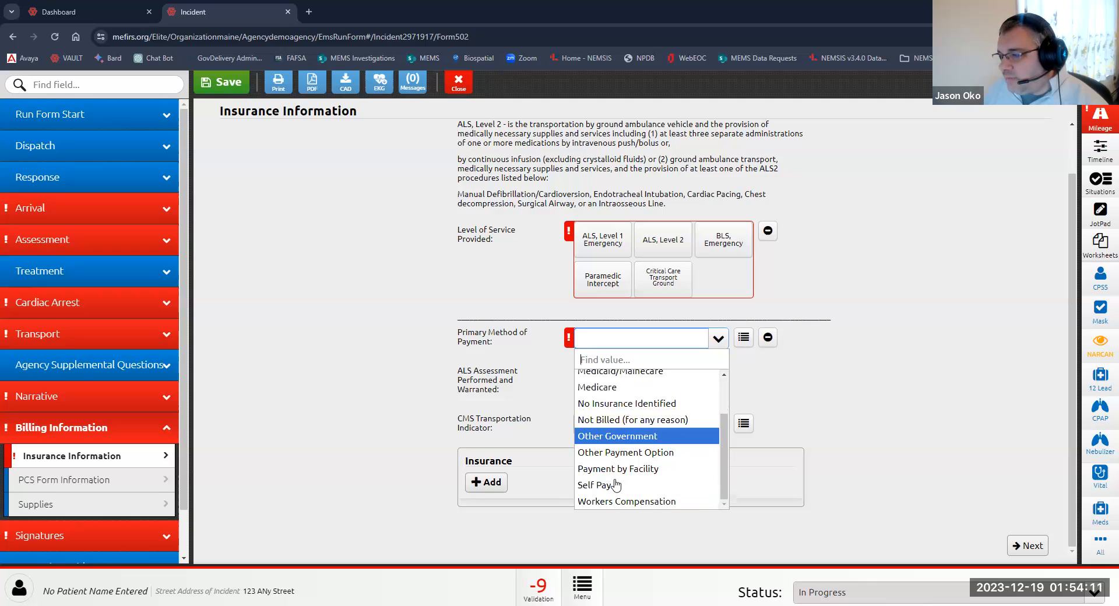
left_click(811, 371)
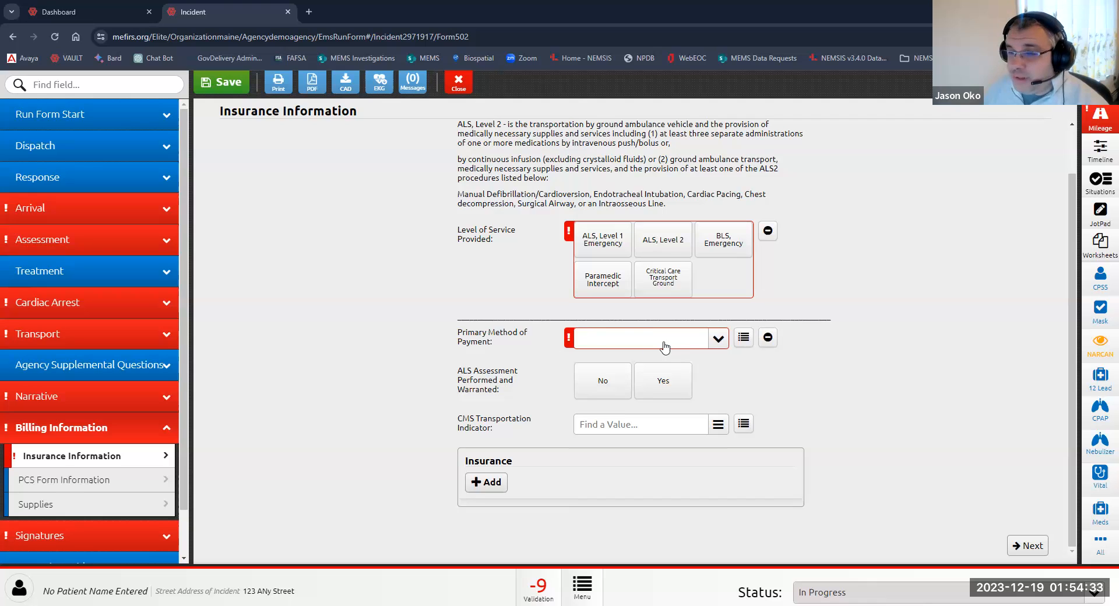
left_click(767, 337)
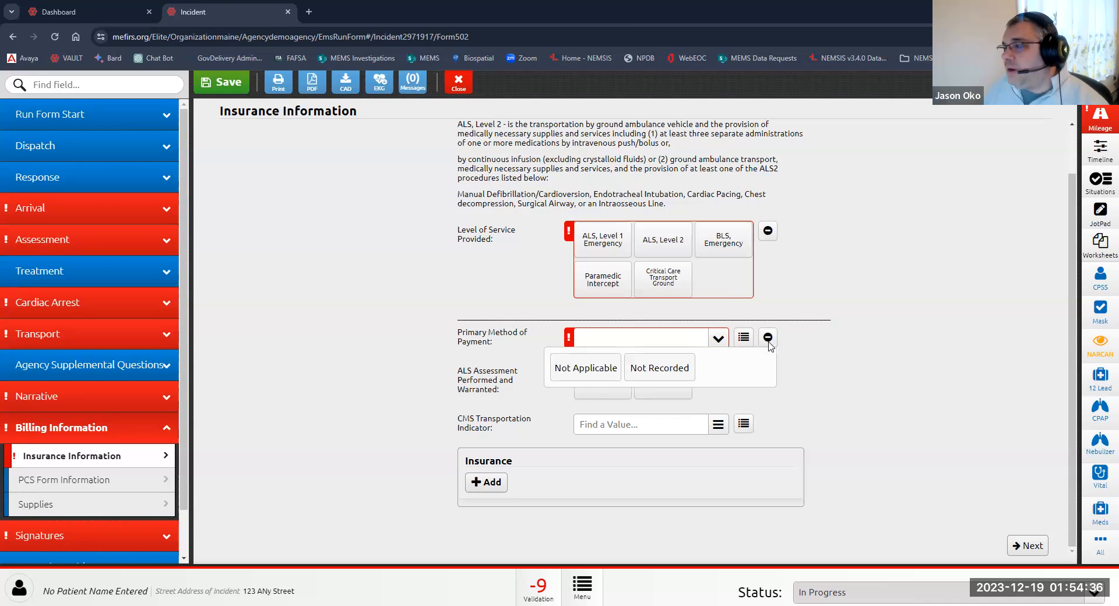
left_click(642, 373)
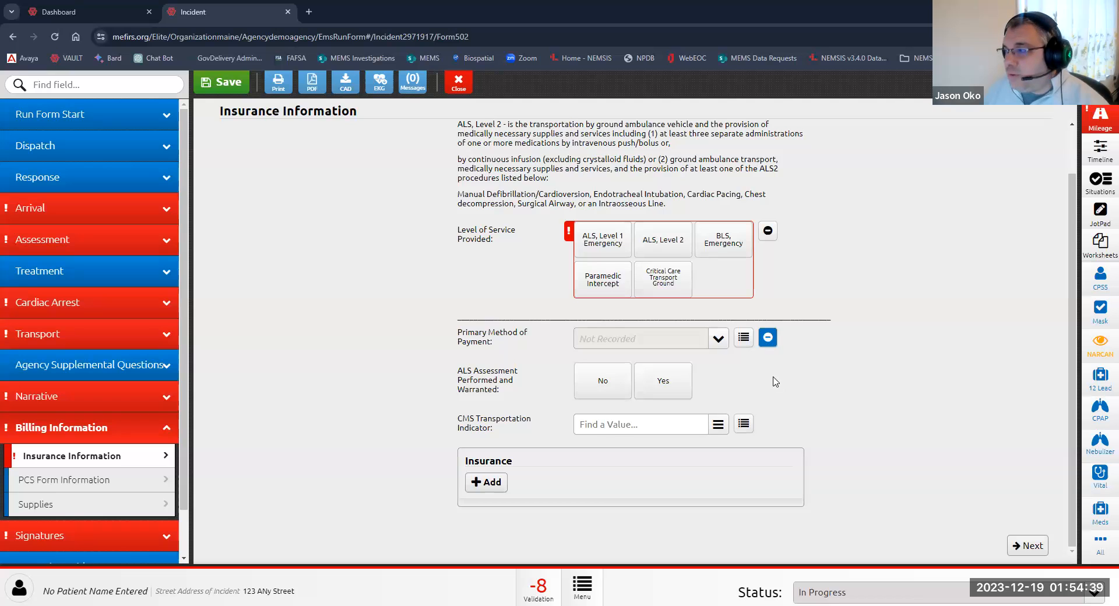
left_click(717, 341)
left_click(768, 337)
left_click(676, 376)
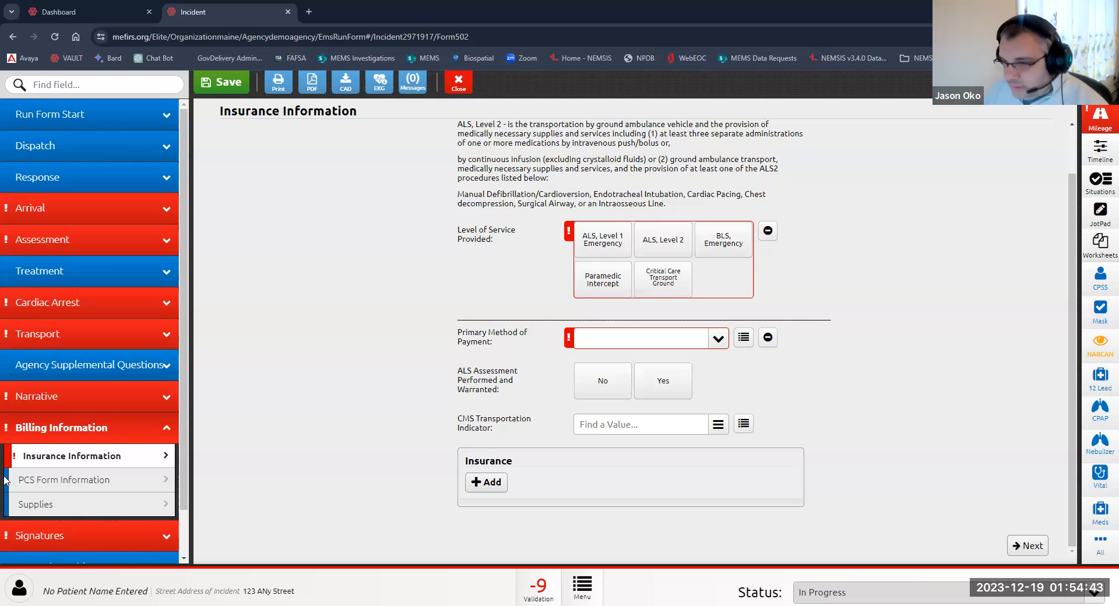
Step: Add an EMS Primary Care Provider signature for the current crew member, drawing the signature and saving it
left_click(47, 537)
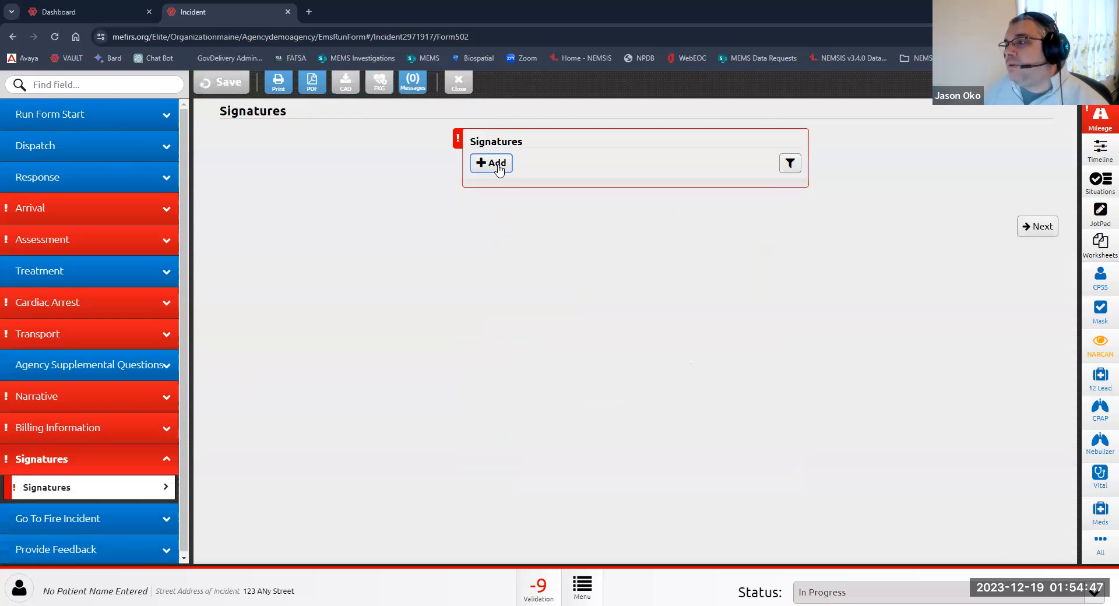
left_click(498, 165)
left_click(574, 166)
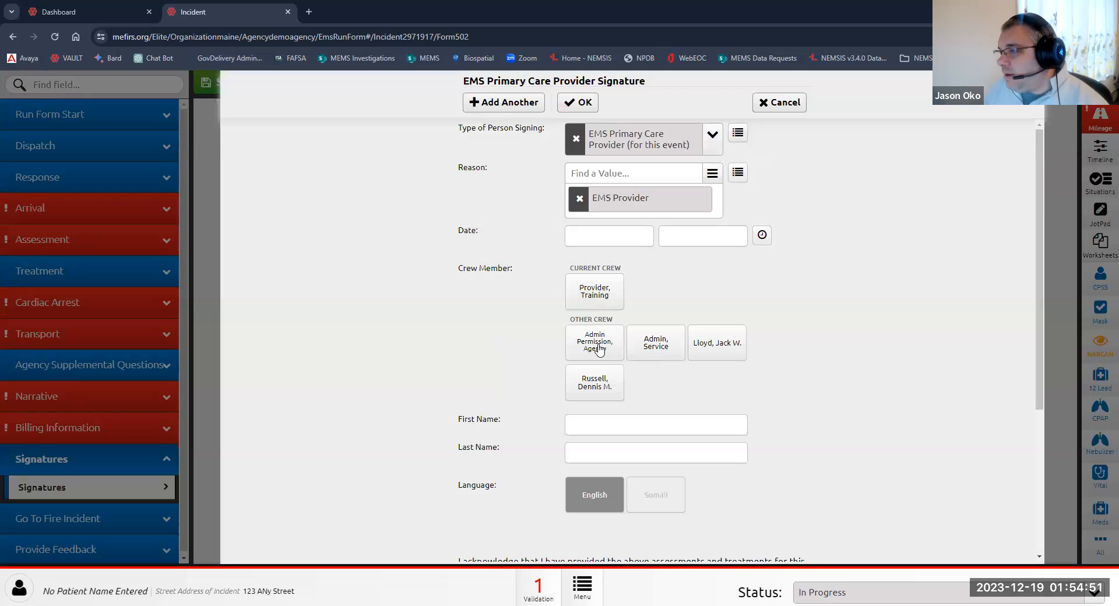
left_click(594, 294)
scroll(437, 341, "down", 4)
left_click_drag(550, 469, 554, 401)
left_click_drag(475, 483, 773, 411)
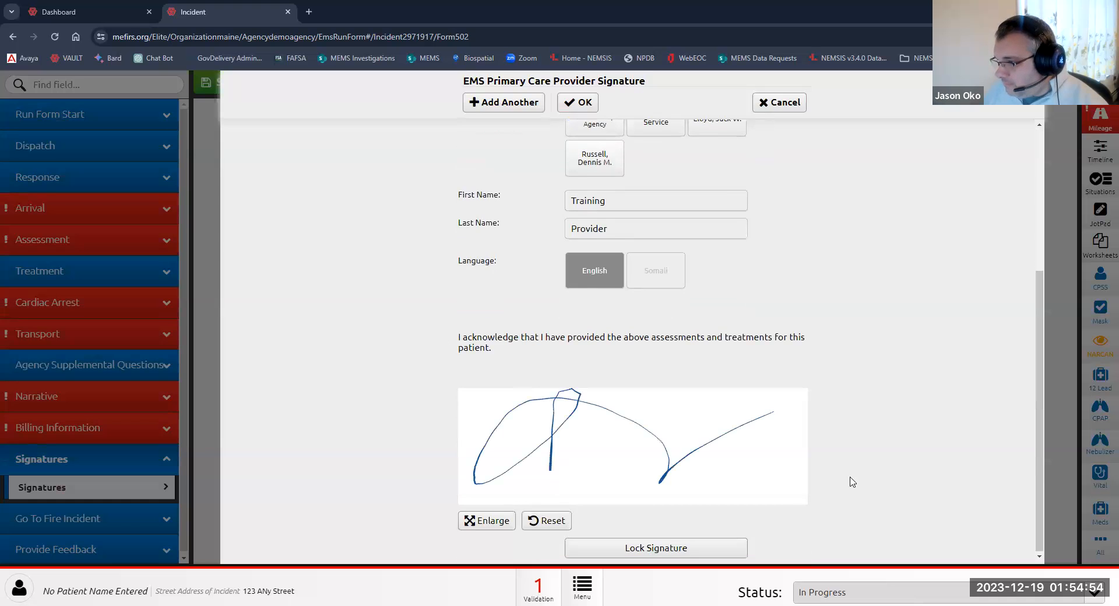
left_click(572, 103)
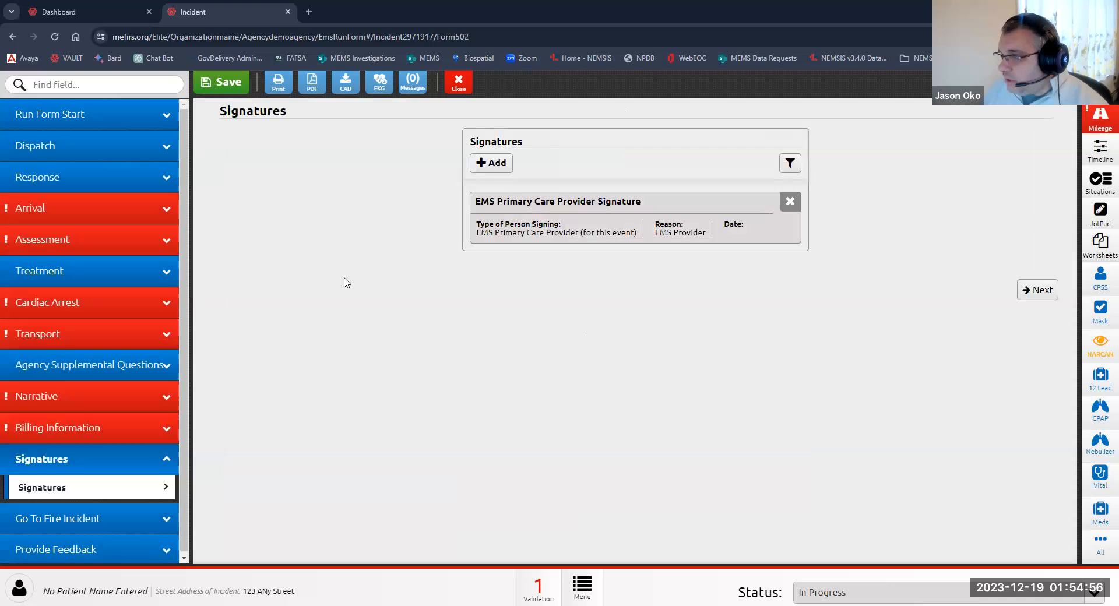
Step: Open the Provide Feedback section and follow the link to the feedback survey
left_click(80, 549)
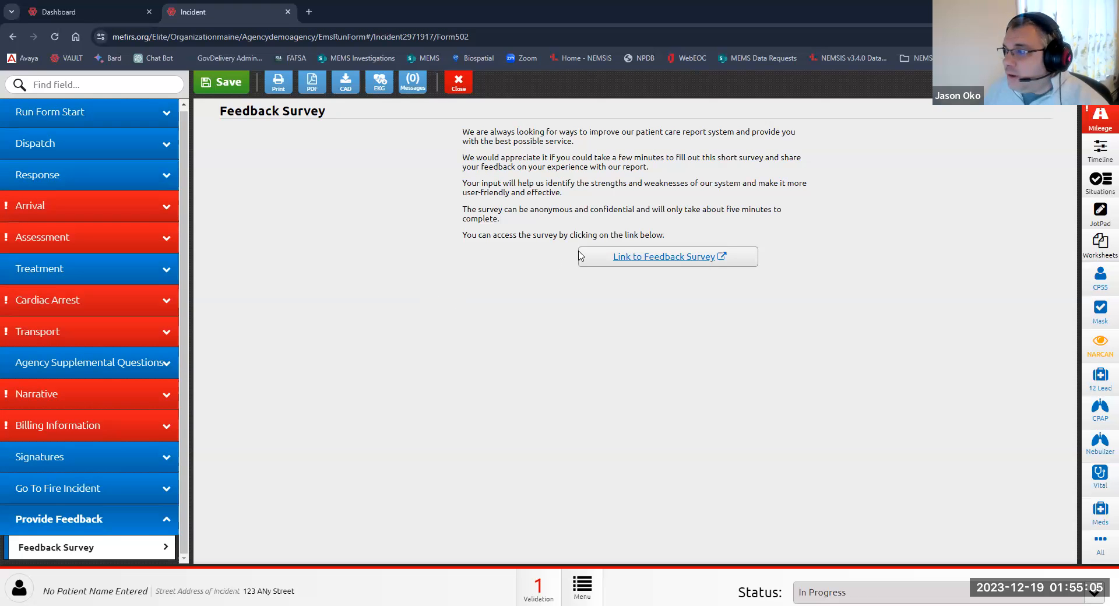
left_click(653, 260)
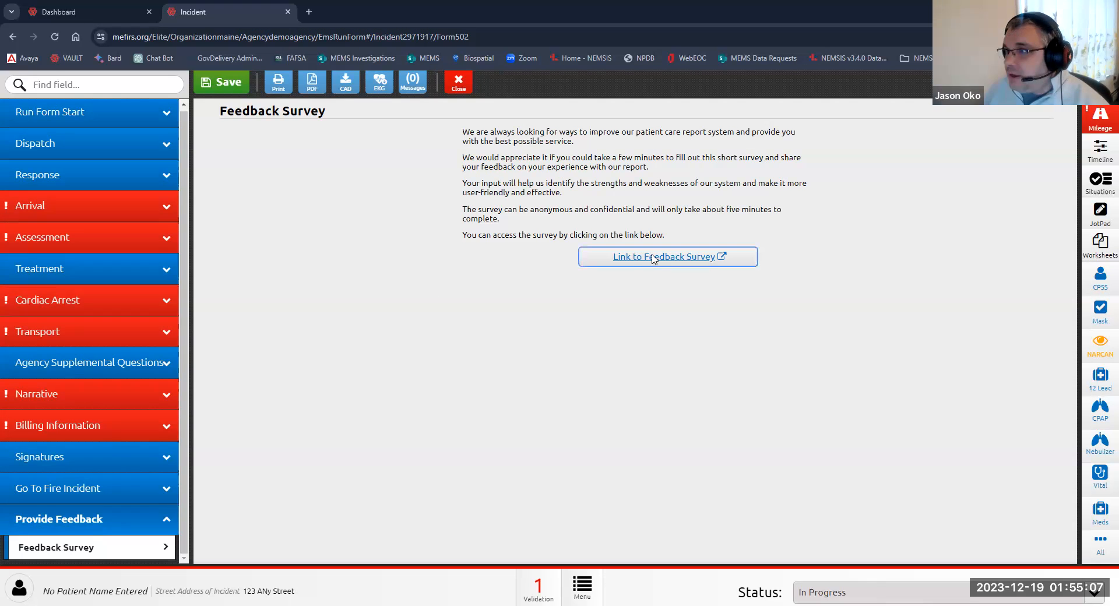
left_click(488, 396)
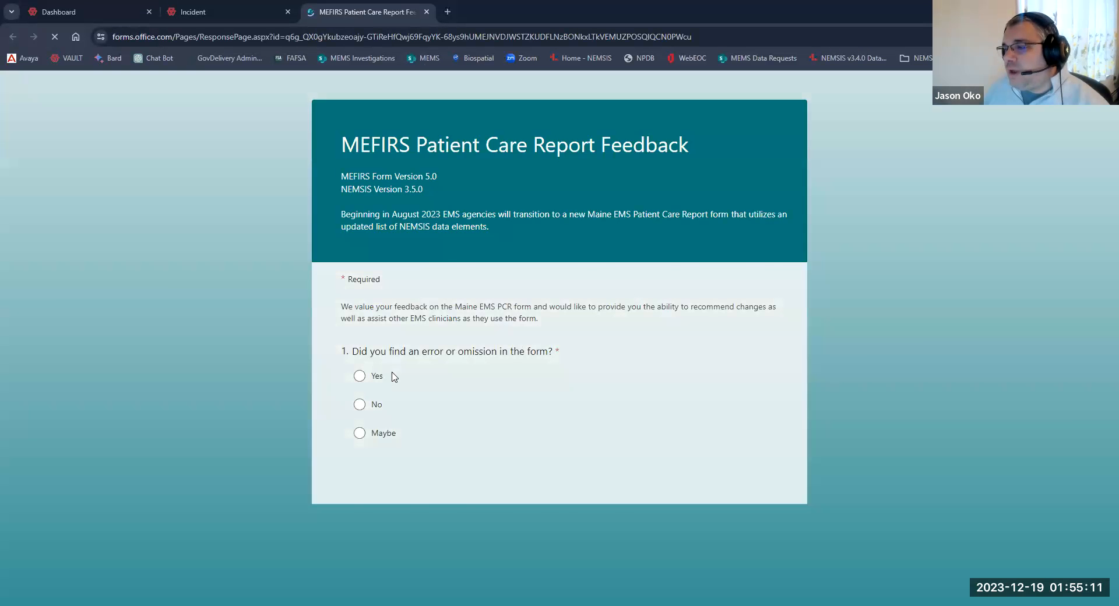
Step: Answer No to the three survey questions, advance to the contact page, and close the survey tab
left_click(360, 377)
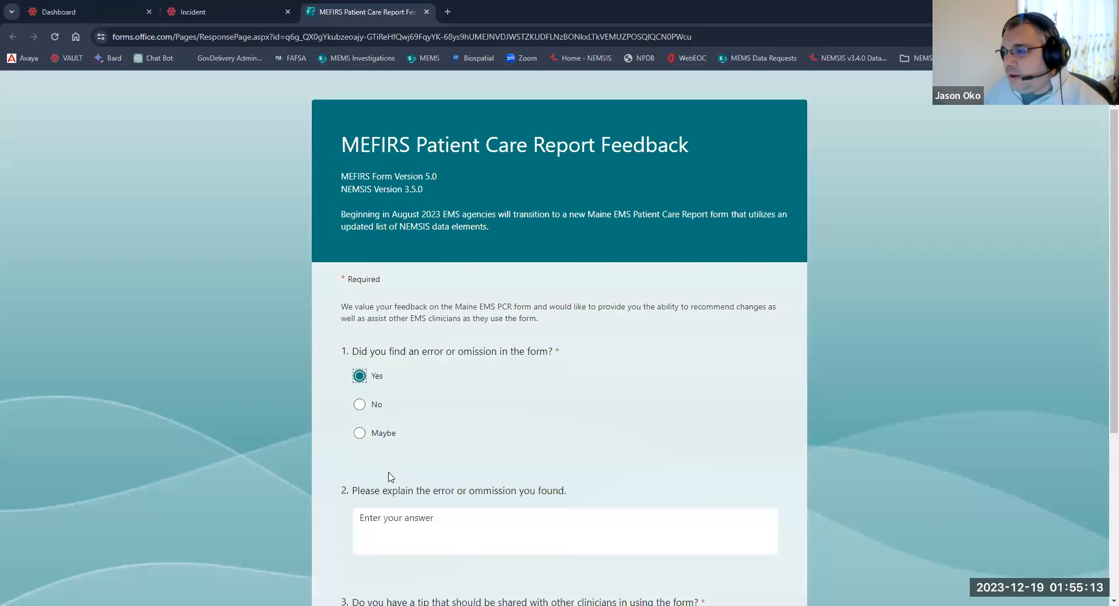
left_click(359, 404)
left_click(360, 543)
scroll(373, 518, "down", 4)
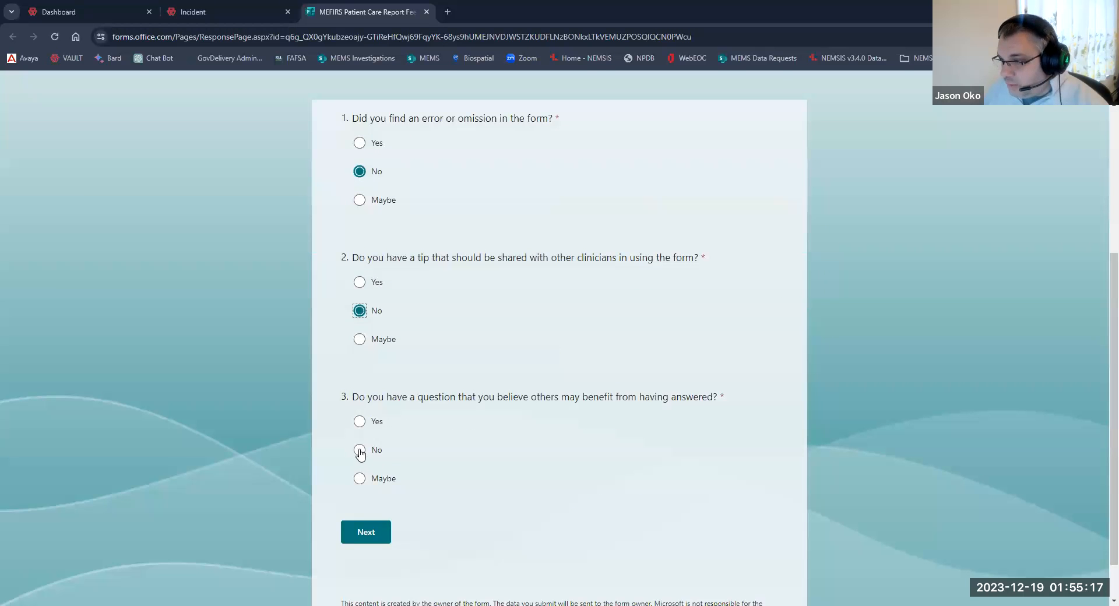
left_click(359, 450)
scroll(367, 472, "down", 3)
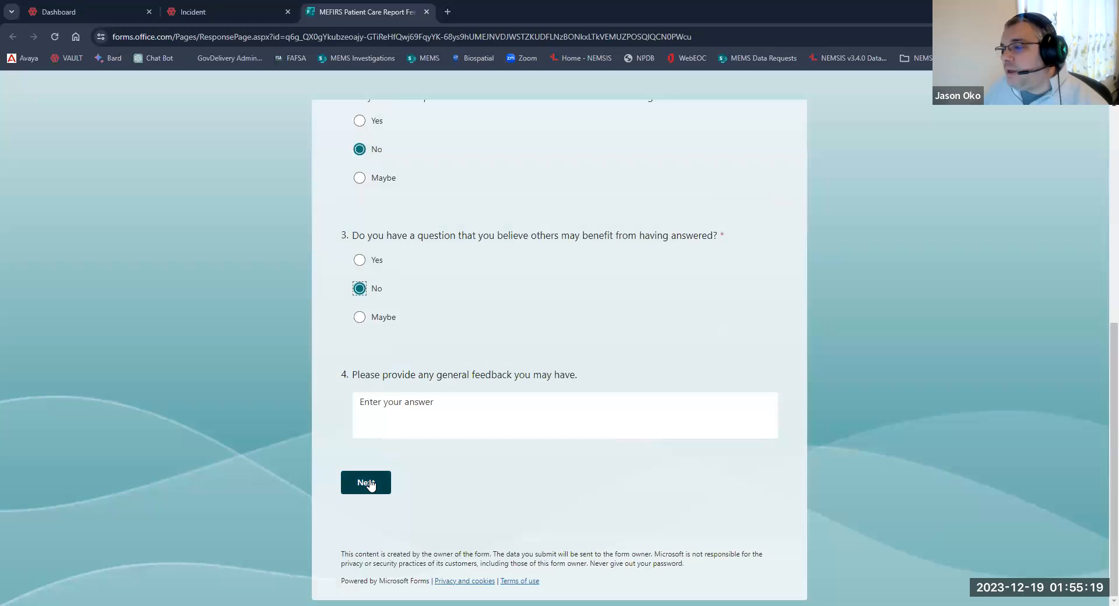
left_click(368, 483)
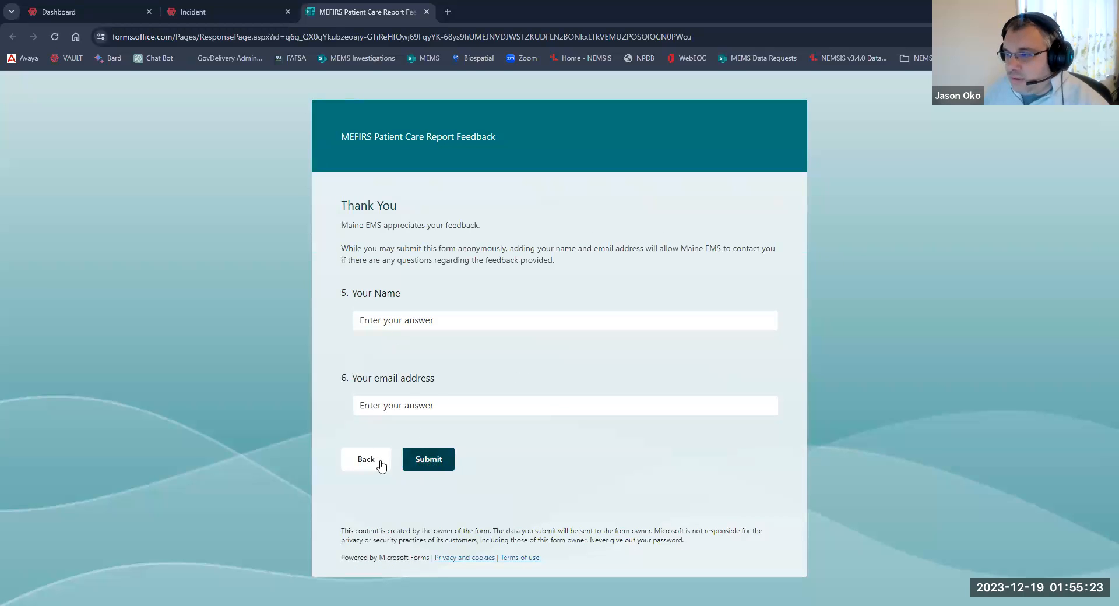
left_click(426, 12)
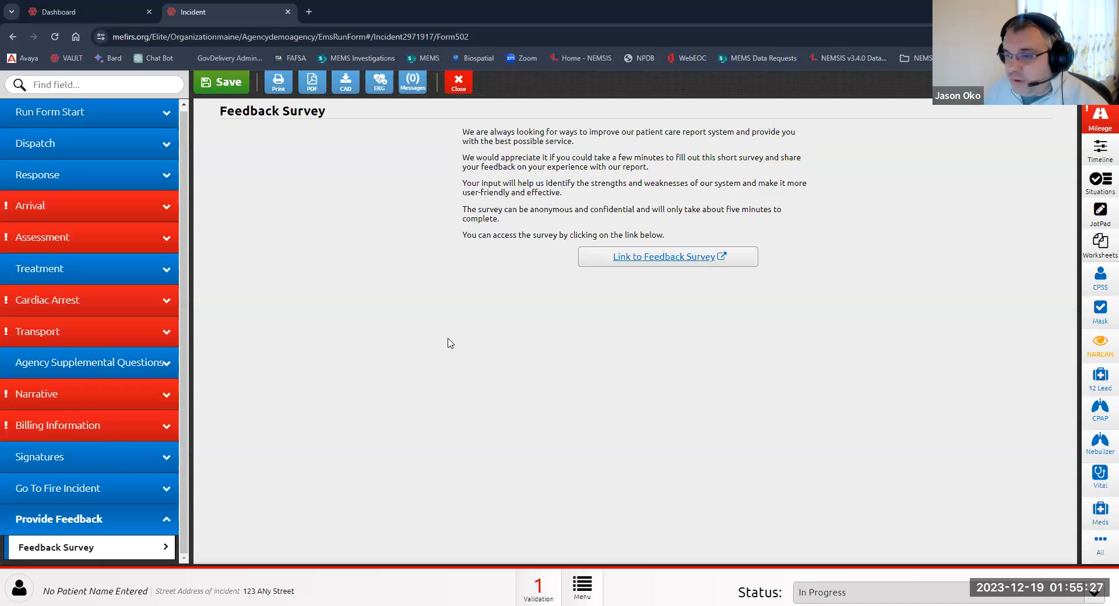